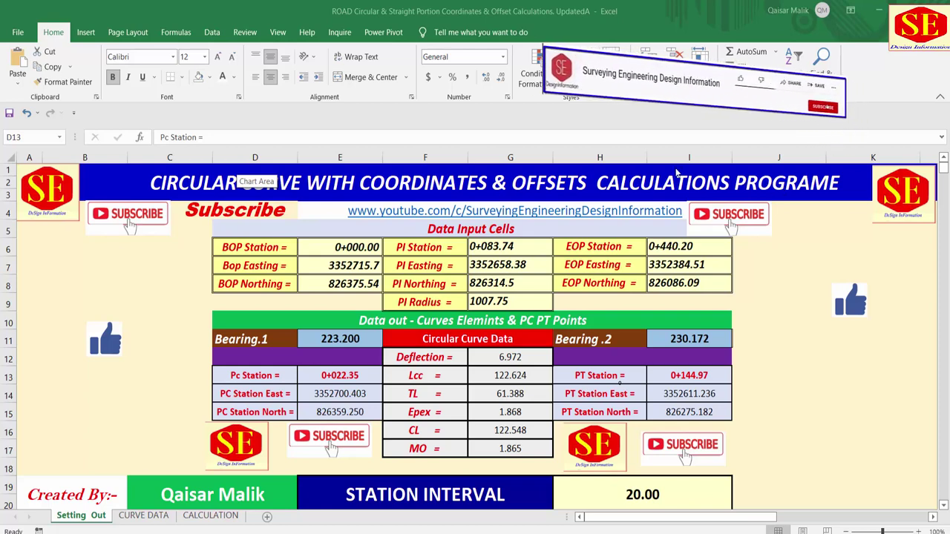
Step: Review the BOP, PI and EOP input values, including the PI radius 1007.75
click(348, 247)
drag(348, 247, 349, 283)
drag(490, 246, 504, 301)
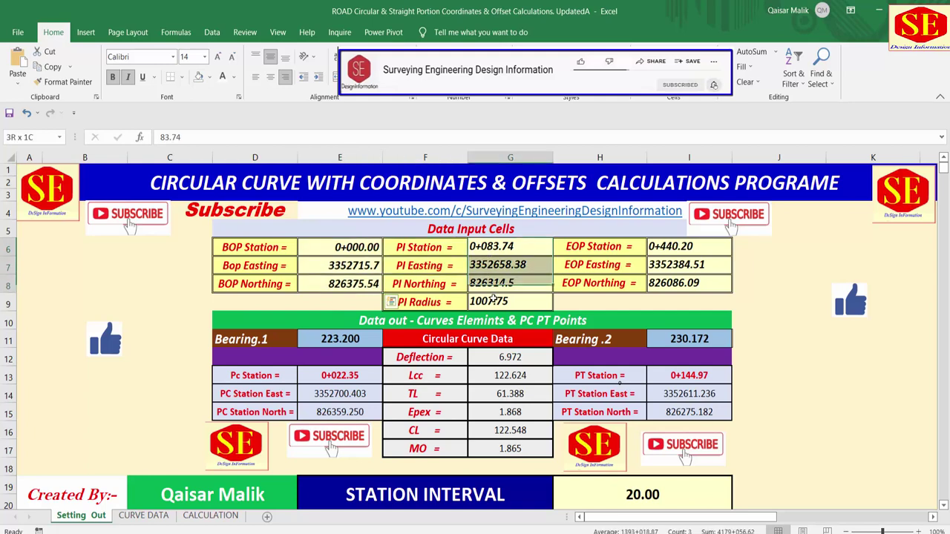
drag(671, 247, 671, 283)
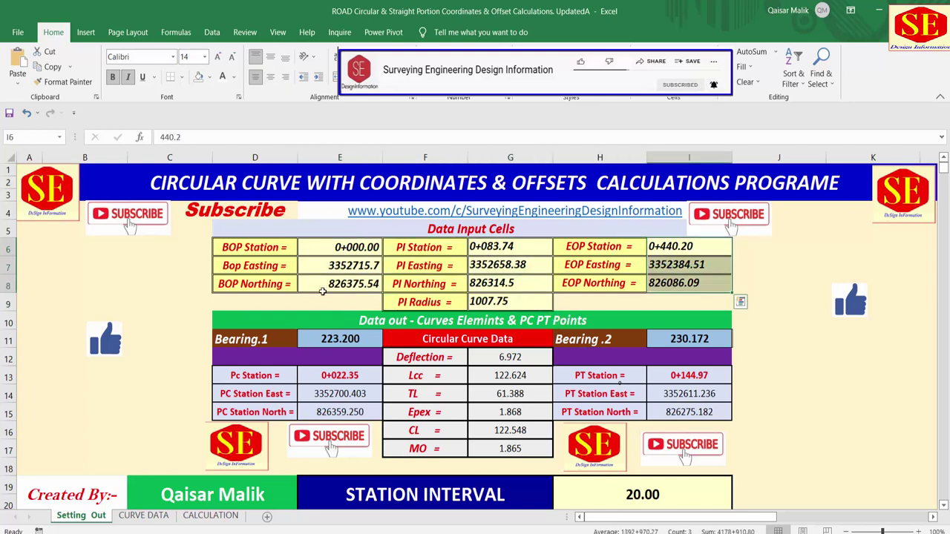
drag(482, 253, 505, 301)
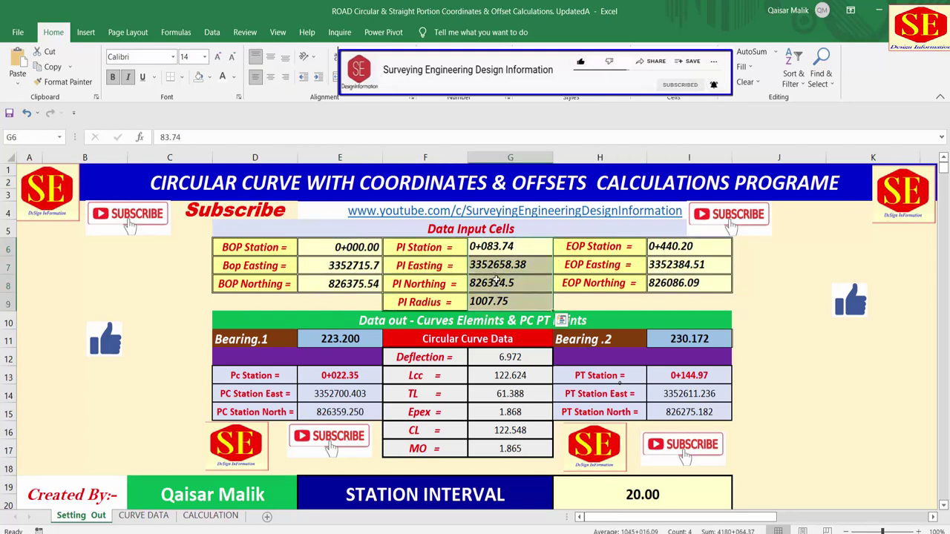
drag(692, 246, 656, 282)
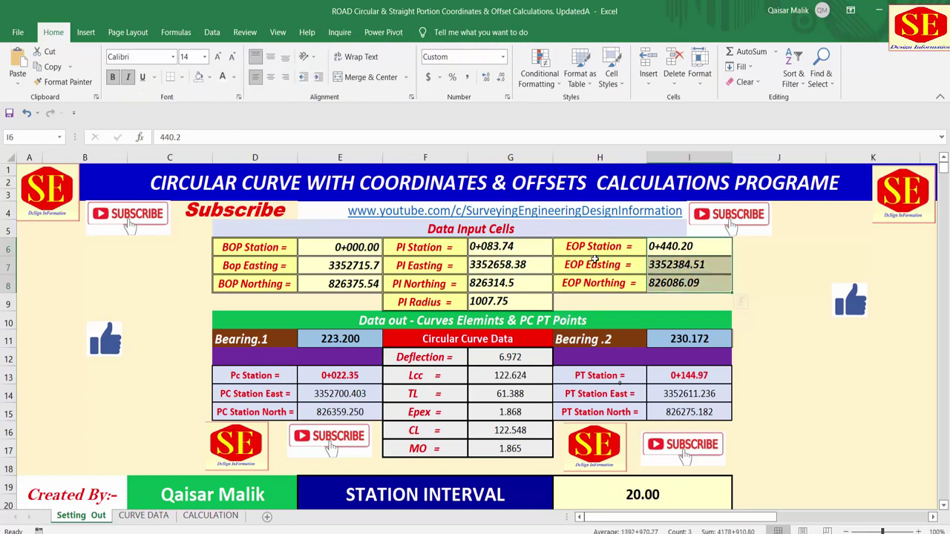
click(667, 248)
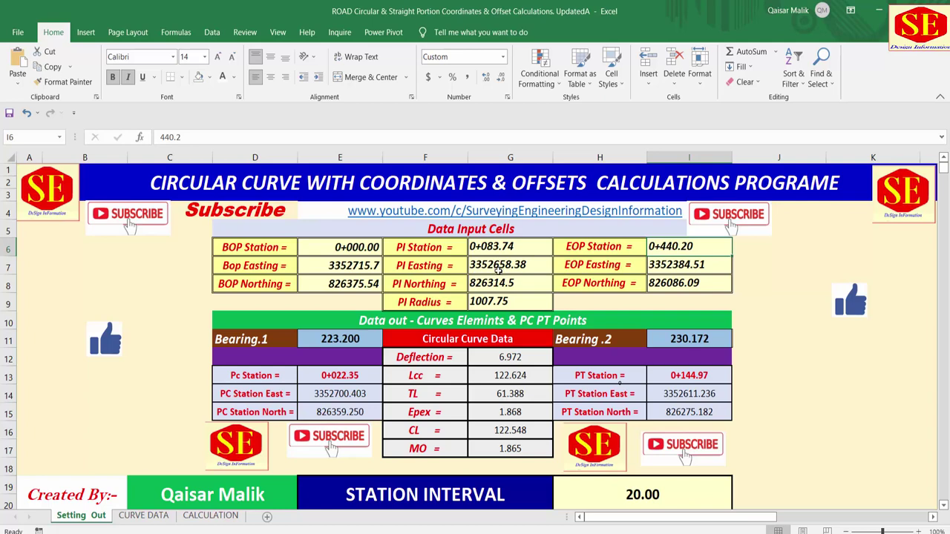
click(499, 301)
Step: Review the Circular Curve Data elements, including the Lcc and TL entries
scroll(502, 279, down, 1)
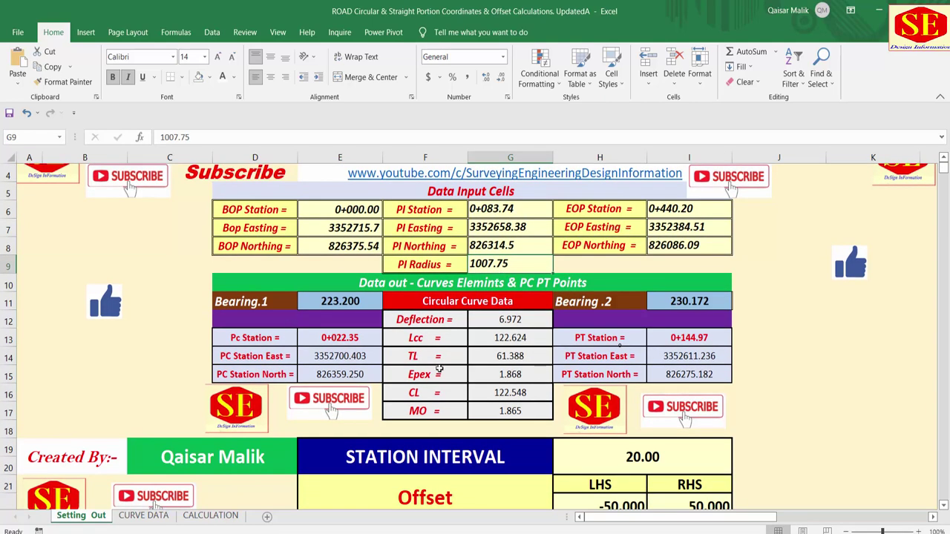
click(454, 304)
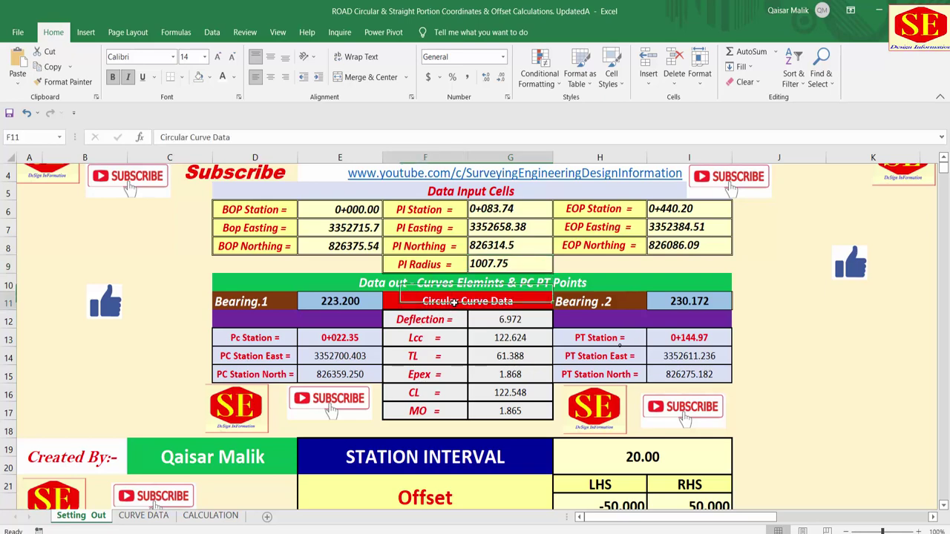
mouse_move(424, 317)
mouse_down()
mouse_move(507, 328)
mouse_move(503, 410)
mouse_up()
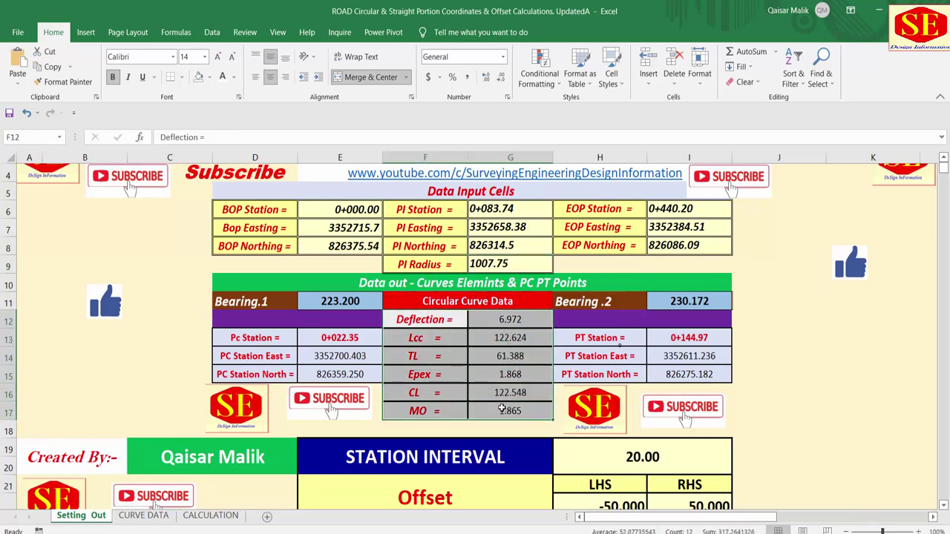
click(429, 333)
click(426, 356)
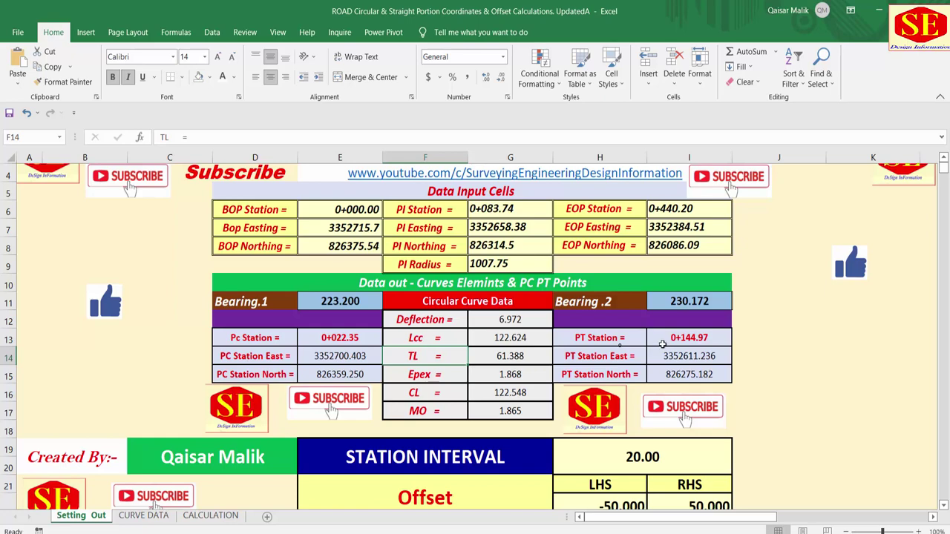
scroll(638, 319, down, 1)
scroll(638, 319, down, 2)
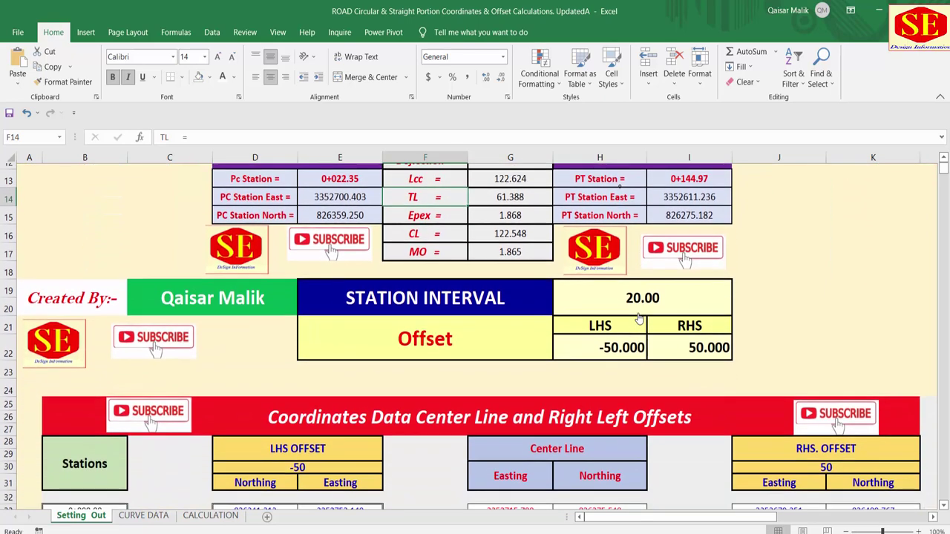
Step: Check the station interval of 20, then centre the LHS -50 and RHS 50 offset values
click(605, 288)
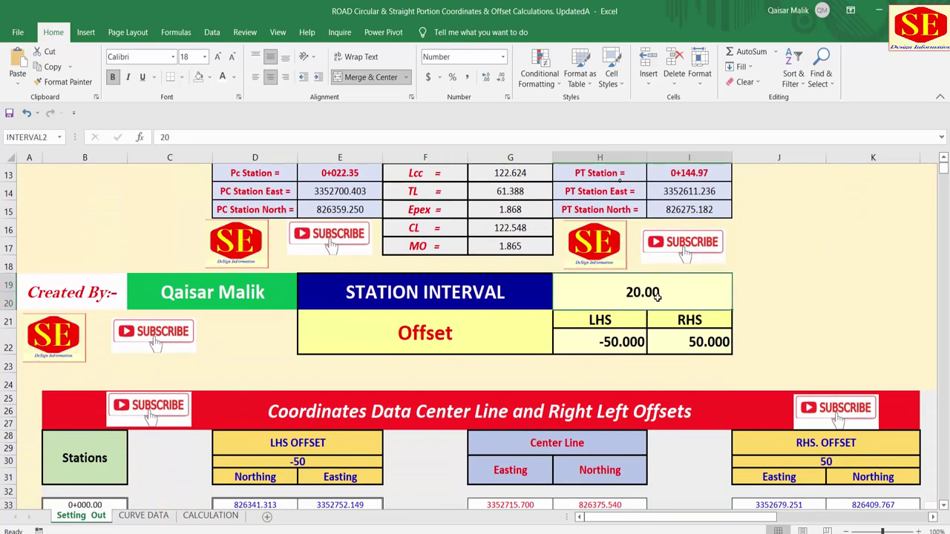
scroll(656, 296, down, 2)
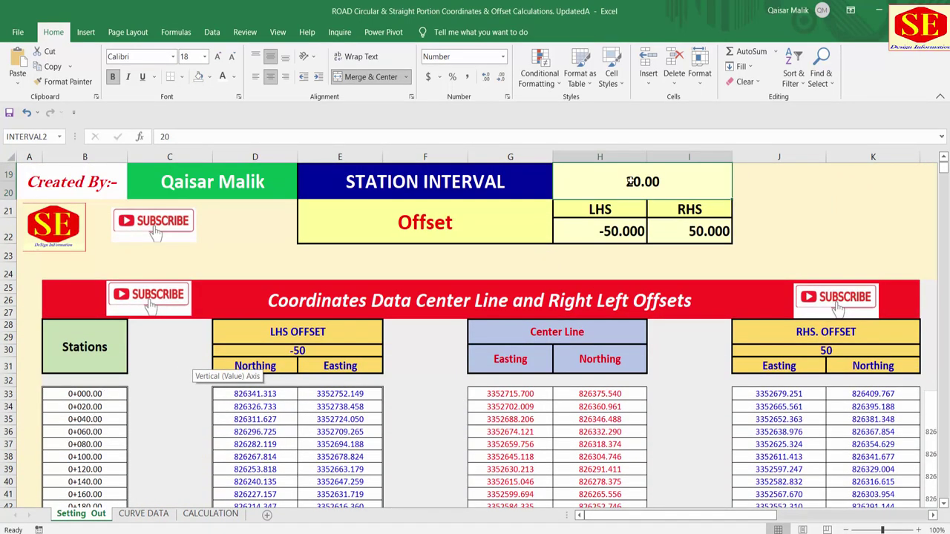
scroll(152, 385, down, 1)
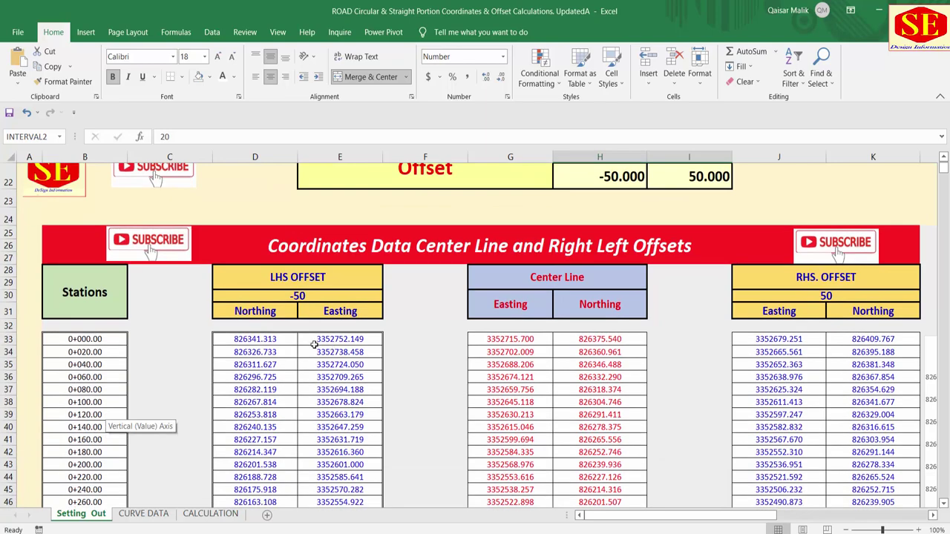
scroll(673, 358, up, 1)
click(623, 234)
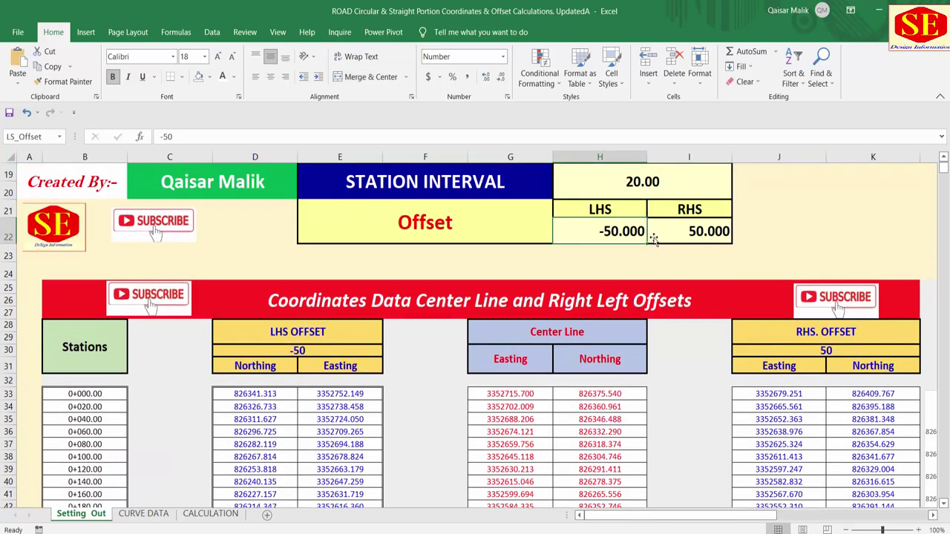
click(654, 236)
drag(613, 236, 662, 235)
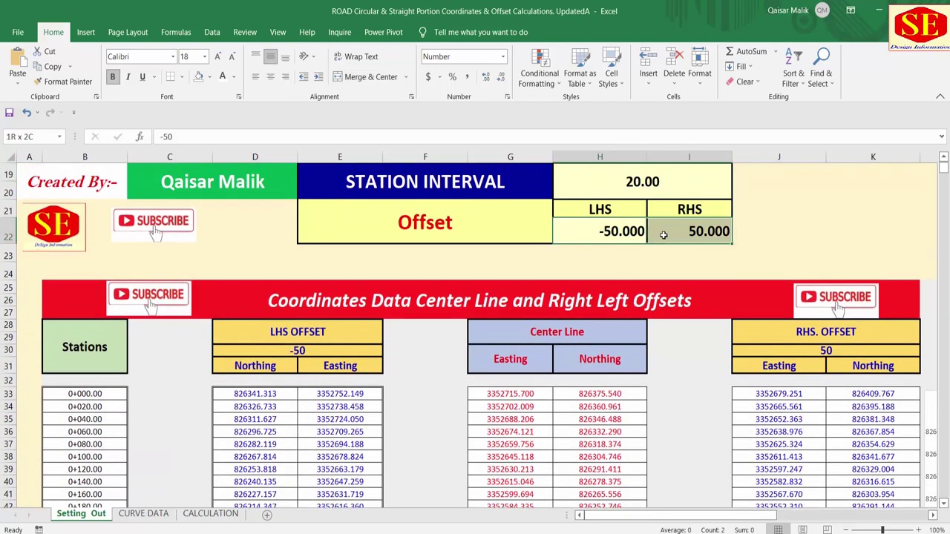
click(270, 76)
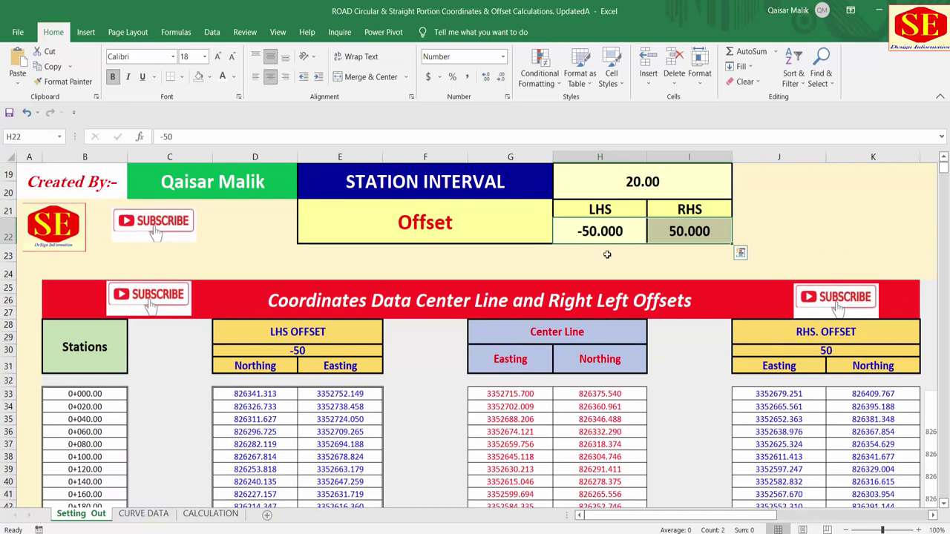
Step: Scroll through the offset coordinate table for stations 0+000.00 to 0+360.00
click(604, 242)
click(691, 231)
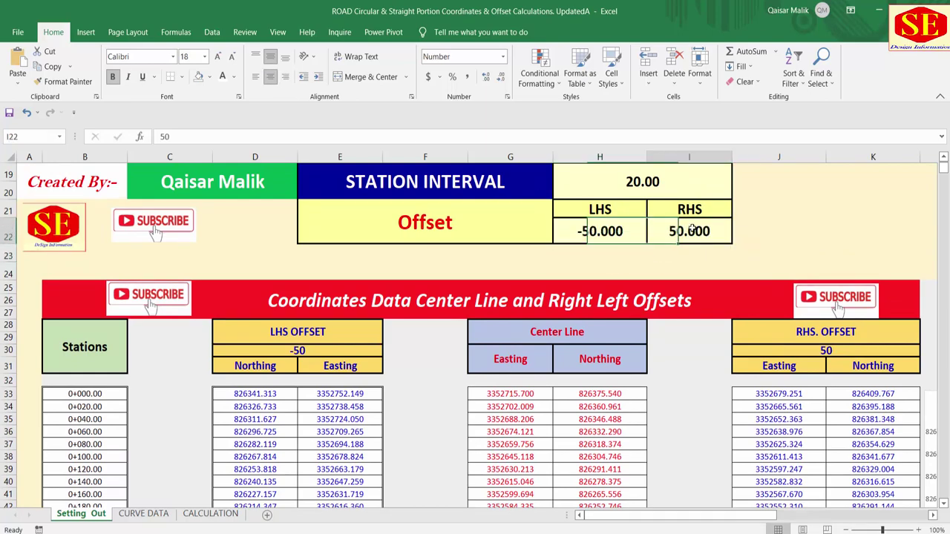
scroll(771, 331, down, 2)
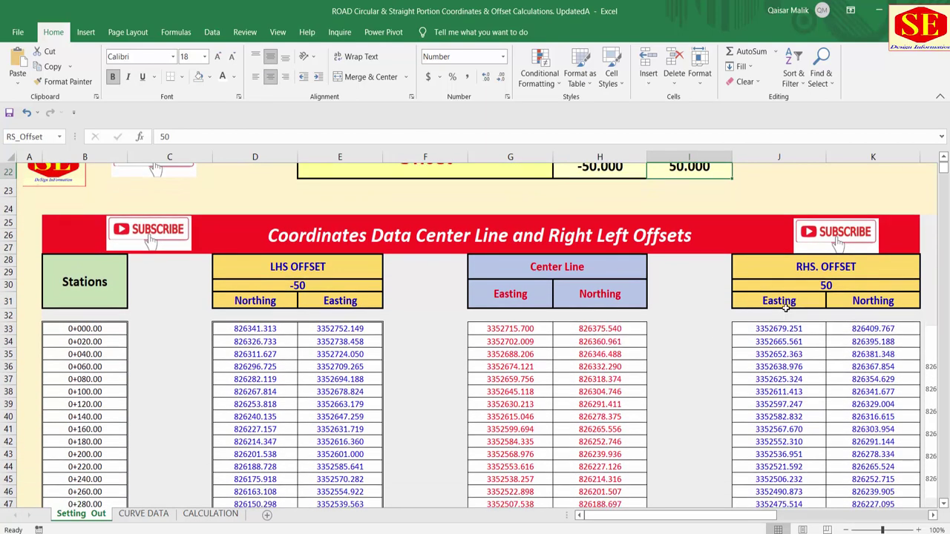
scroll(784, 308, down, 1)
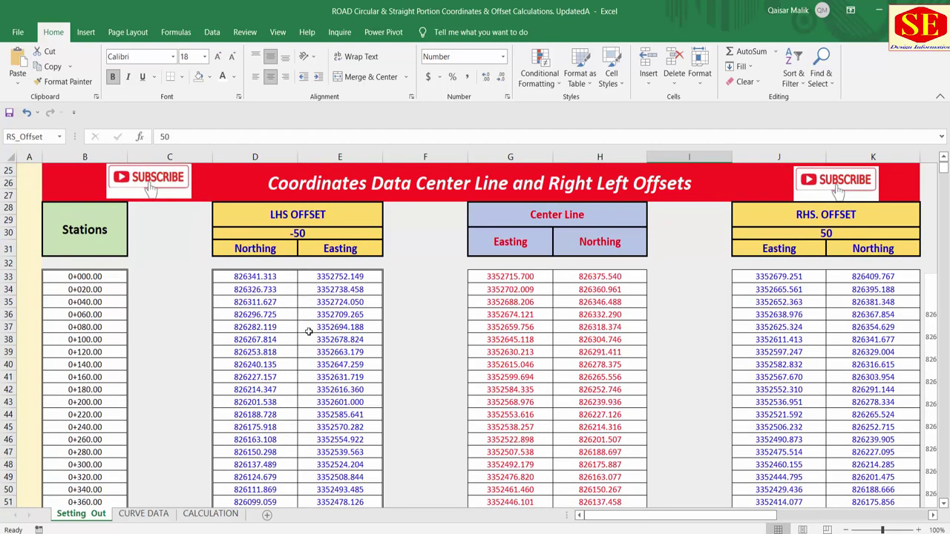
scroll(820, 390, down, 3)
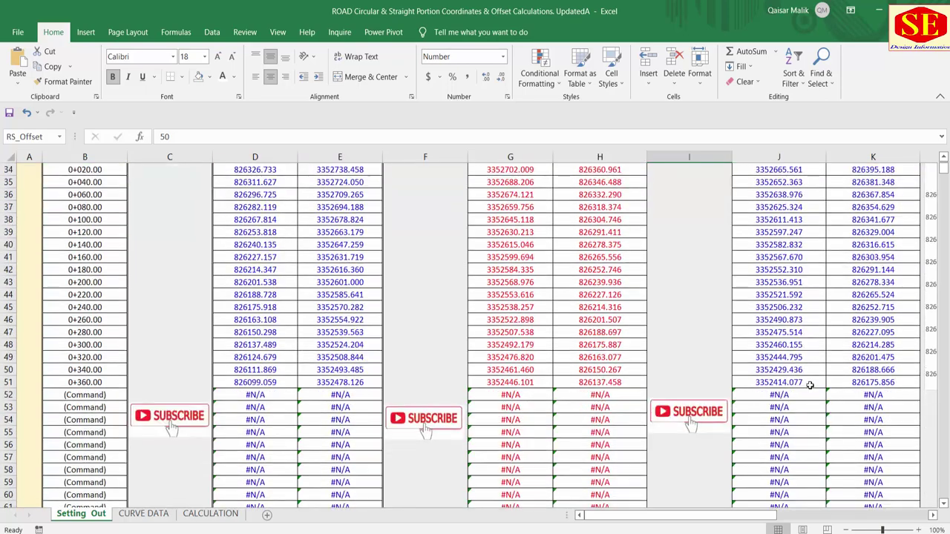
scroll(814, 388, down, 2)
scroll(810, 386, down, 2)
scroll(809, 385, down, 8)
scroll(808, 383, up, 4)
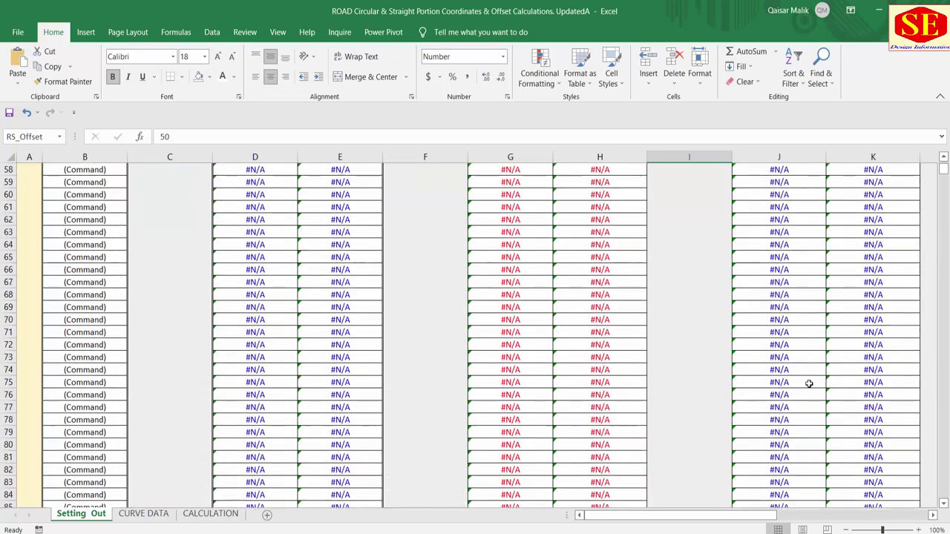
scroll(808, 384, up, 8)
scroll(809, 383, up, 5)
scroll(809, 384, up, 2)
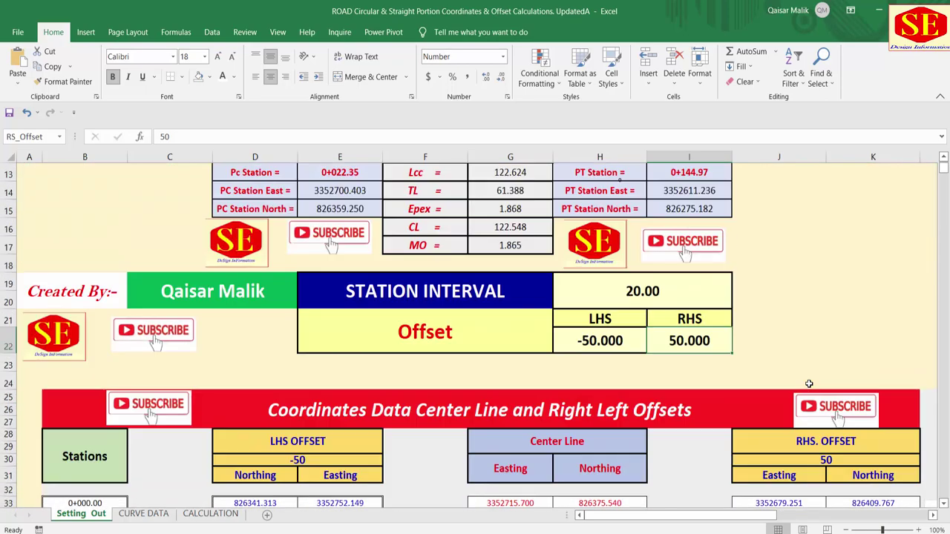
Step: Change the station interval to 1 and scroll down the expanded station list
click(642, 291)
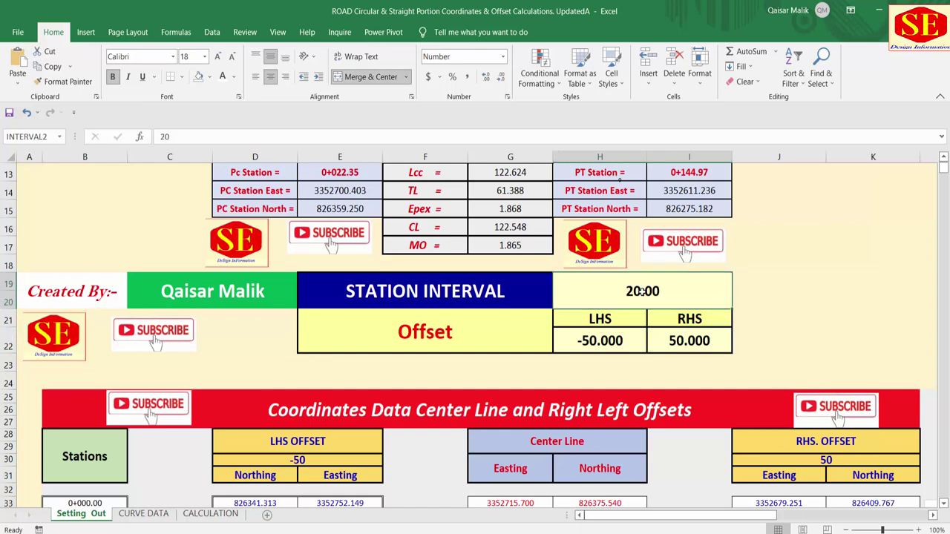
text(1)
key(Return)
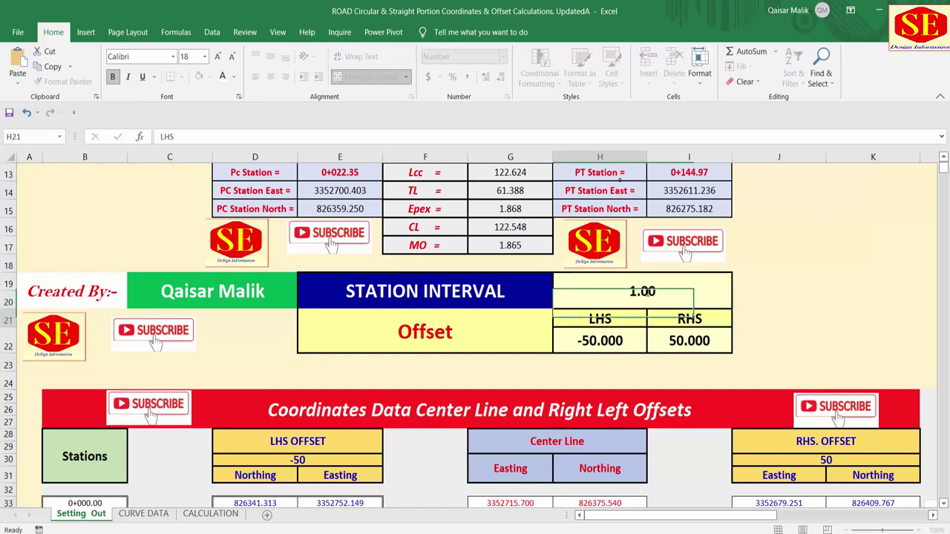
key(Return)
scroll(518, 327, down, 4)
scroll(517, 327, down, 5)
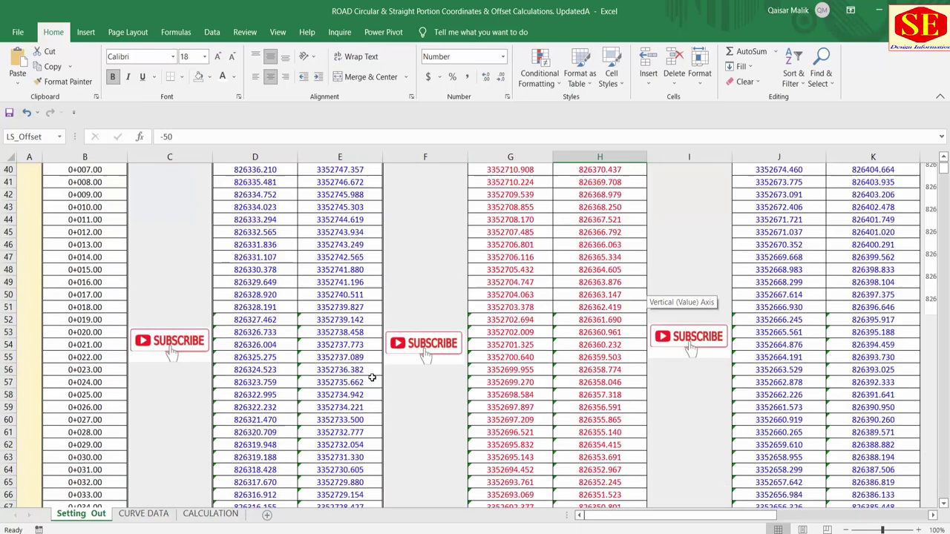
scroll(483, 342, down, 6)
scroll(430, 356, down, 6)
scroll(372, 378, down, 7)
scroll(372, 378, down, 7)
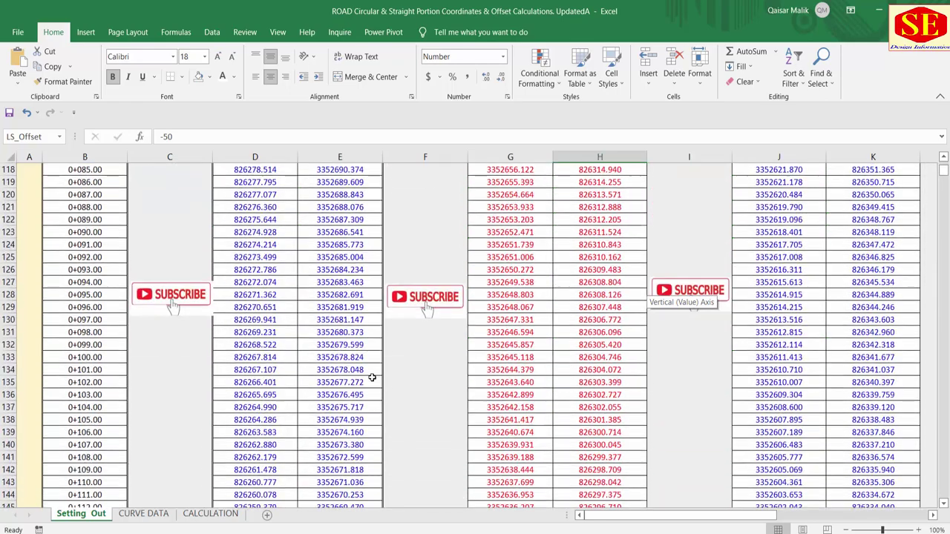
Step: Change the station interval to 5 so stations are listed every 0+005
scroll(846, 438, up, 6)
scroll(862, 434, up, 7)
scroll(862, 434, up, 12)
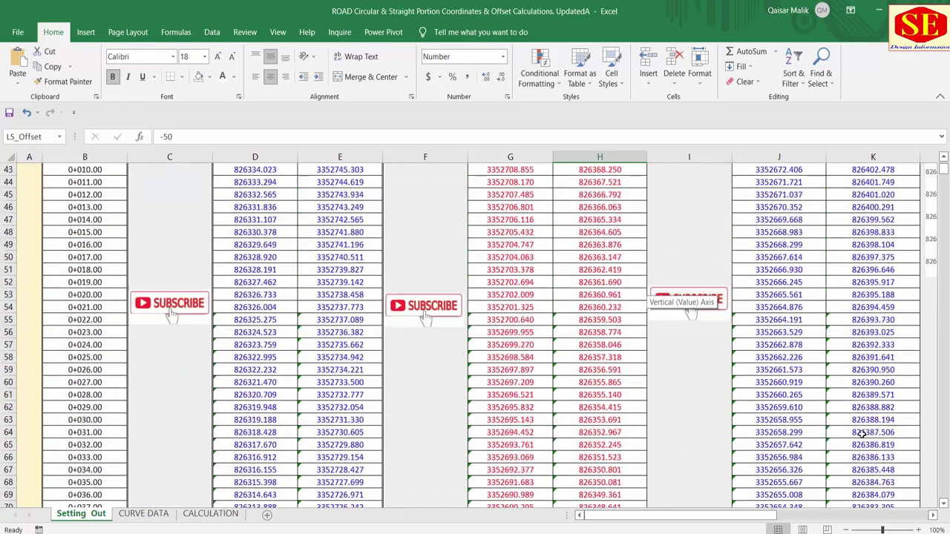
scroll(862, 434, up, 9)
scroll(670, 250, up, 1)
click(646, 246)
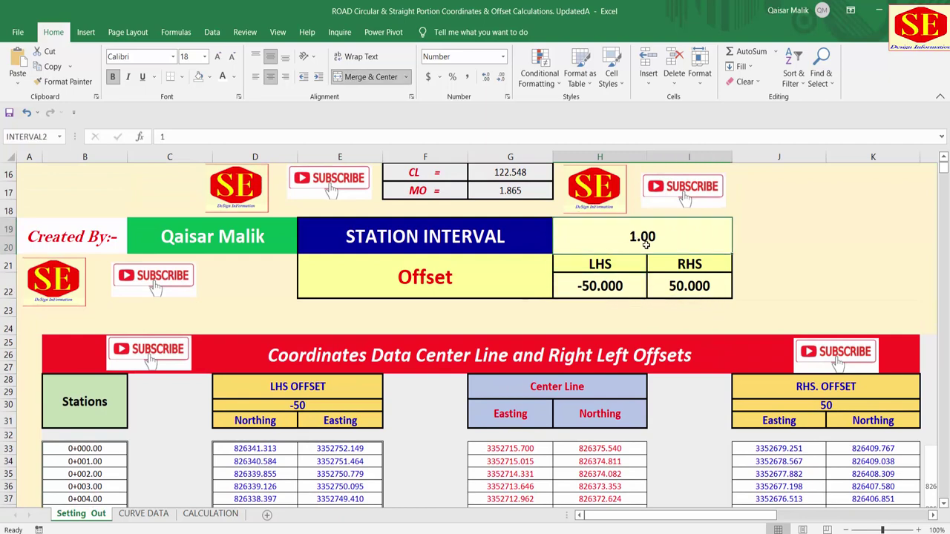
text(5)
key(Return)
key(Return)
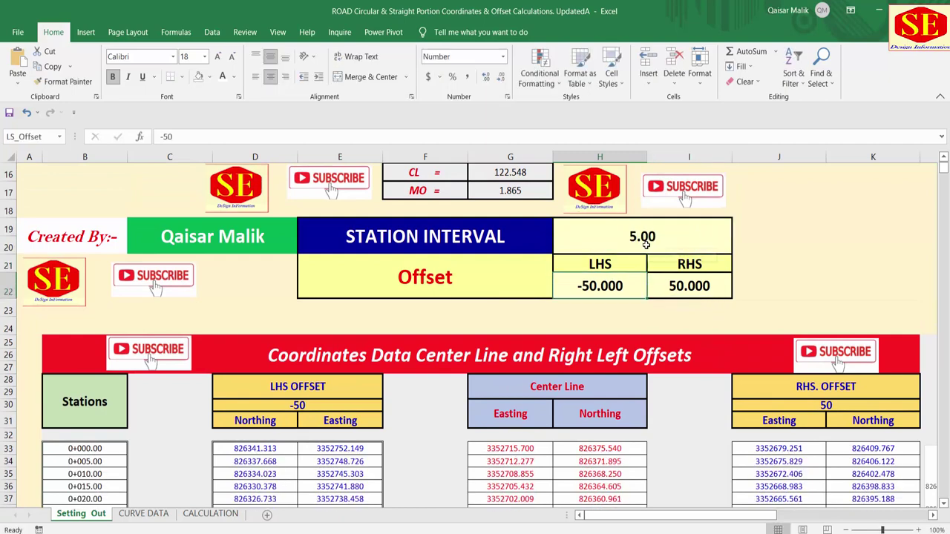
click(696, 328)
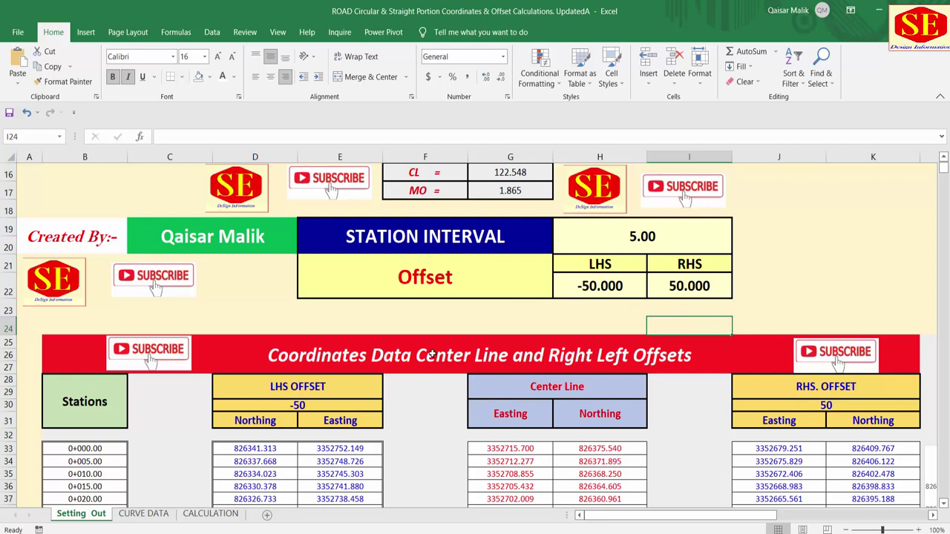
Step: Switch from the workbook to the aaa.pdf road drawing in Edge
scroll(278, 357, up, 2)
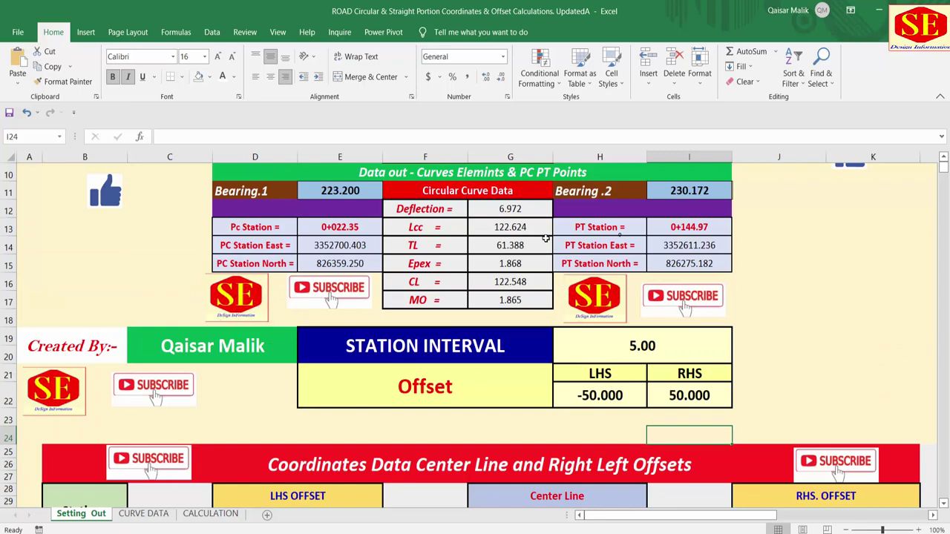
scroll(561, 238, up, 1)
scroll(568, 239, up, 1)
scroll(576, 243, up, 1)
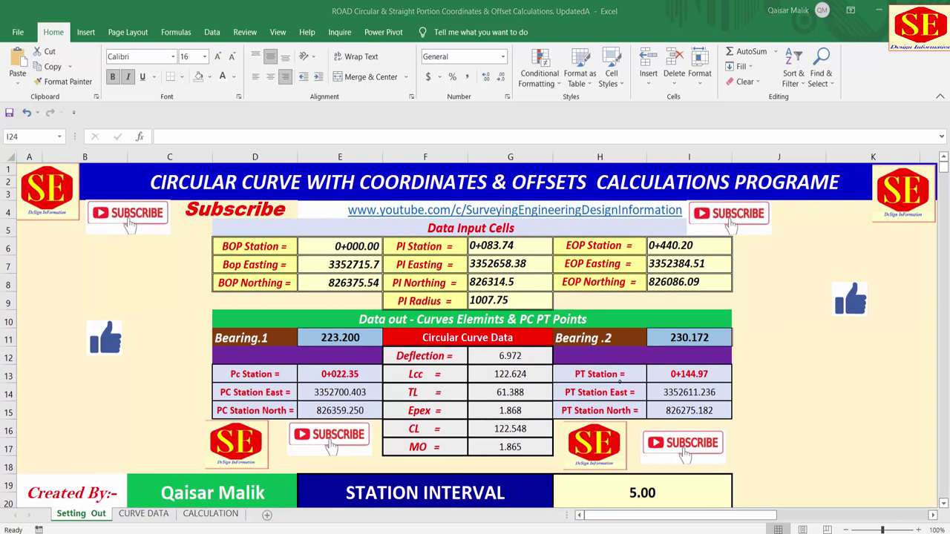
key(alt+Tab)
ctrl+scroll(516, 227, down, 2)
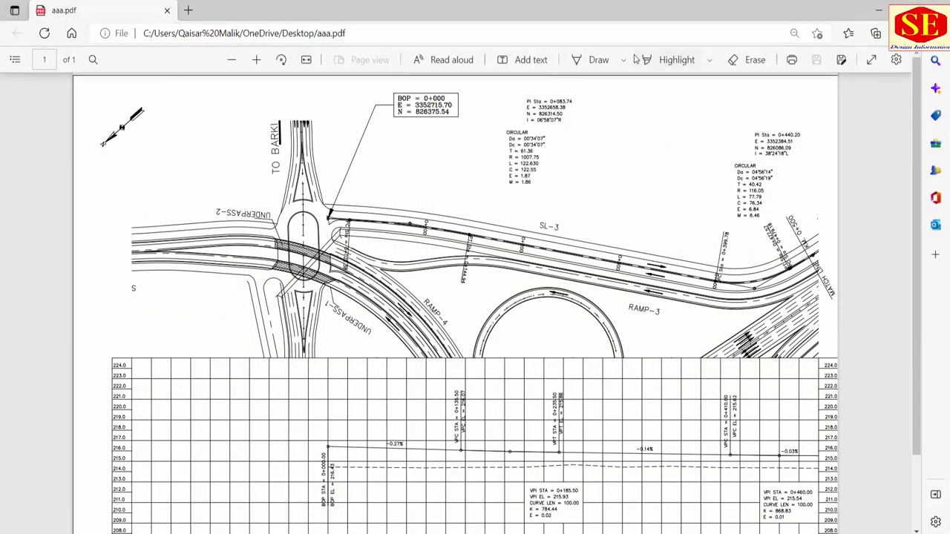
Step: Draw yellow loops around the SL-3 road start, the PI Sta 0+083.74 block and the BOP = 0+000 box
click(594, 60)
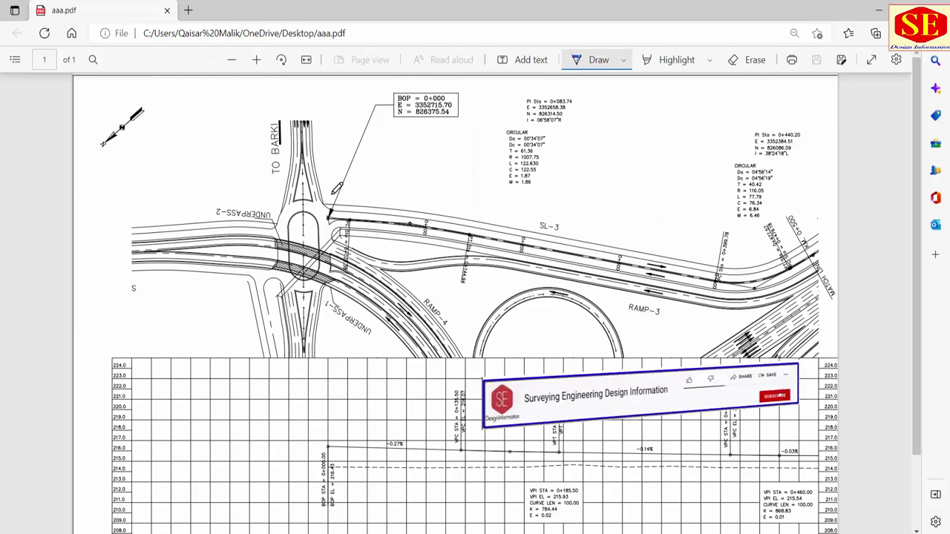
click(618, 136)
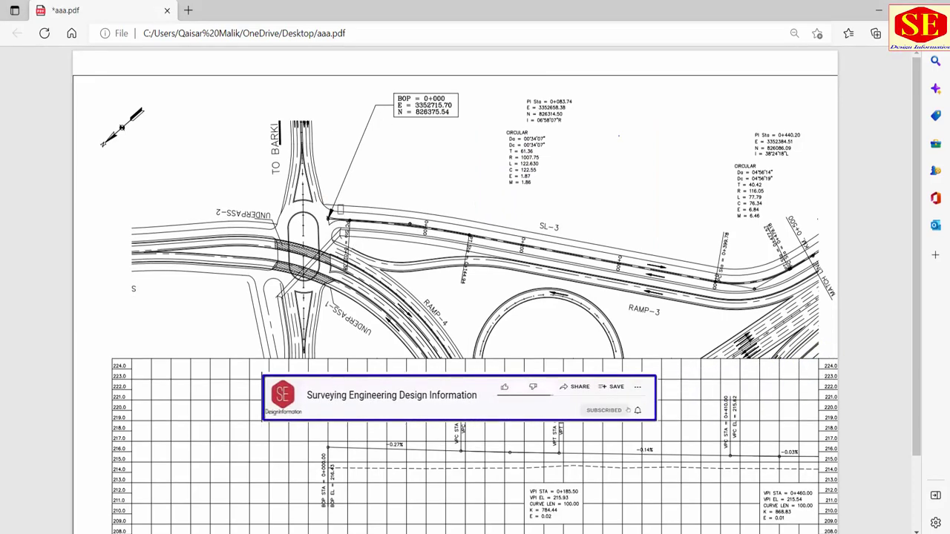
drag(327, 191, 470, 212)
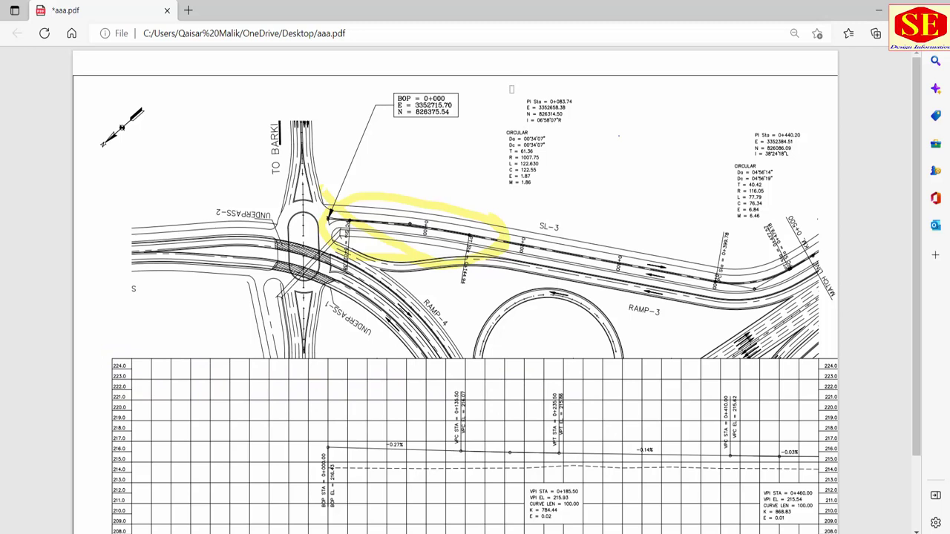
mouse_move(516, 91)
mouse_down()
mouse_move(496, 100)
mouse_move(509, 86)
mouse_up()
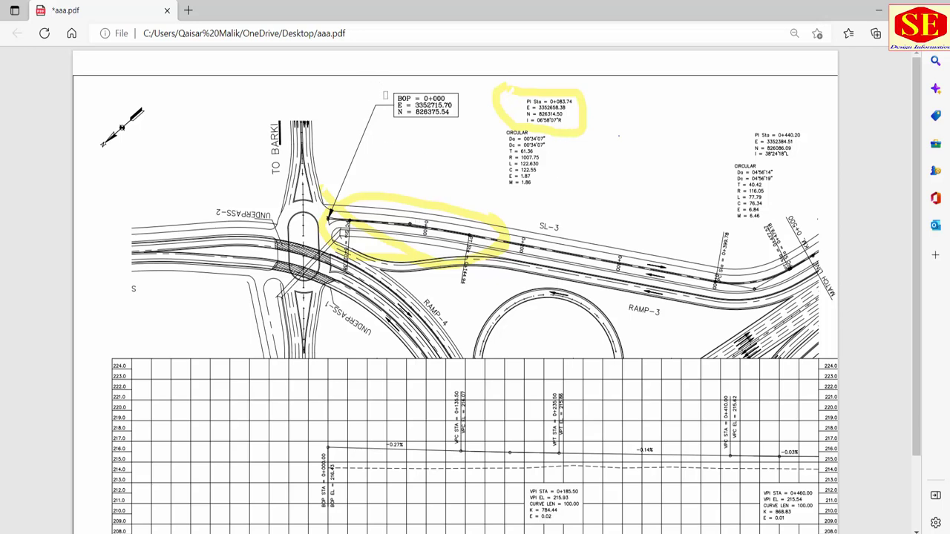
drag(367, 81, 365, 95)
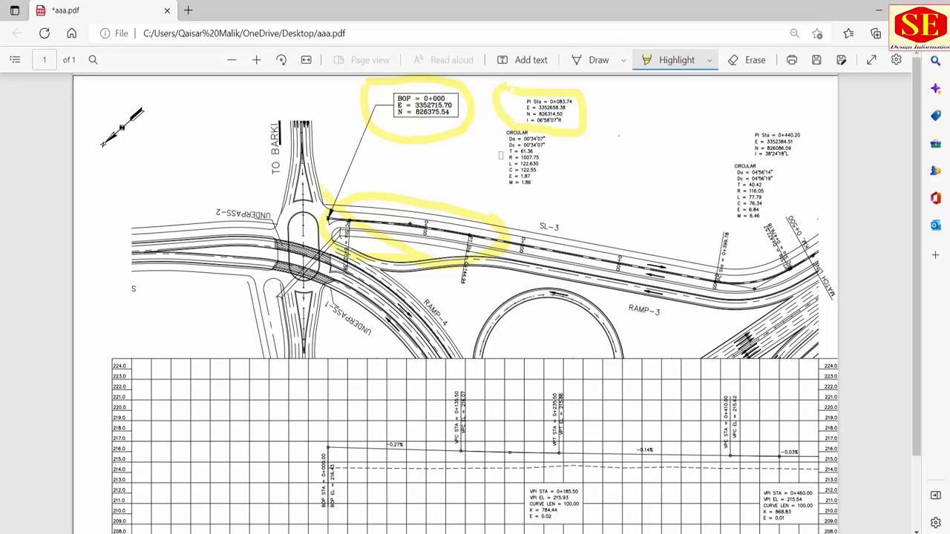
Step: Highlight R = 1007.75, the PI Sta 0+440.20 block, the nearby curve and the PC Sta 0+399.78 label
drag(504, 158, 510, 157)
mouse_move(751, 133)
mouse_down()
mouse_move(802, 129)
mouse_move(748, 122)
mouse_up()
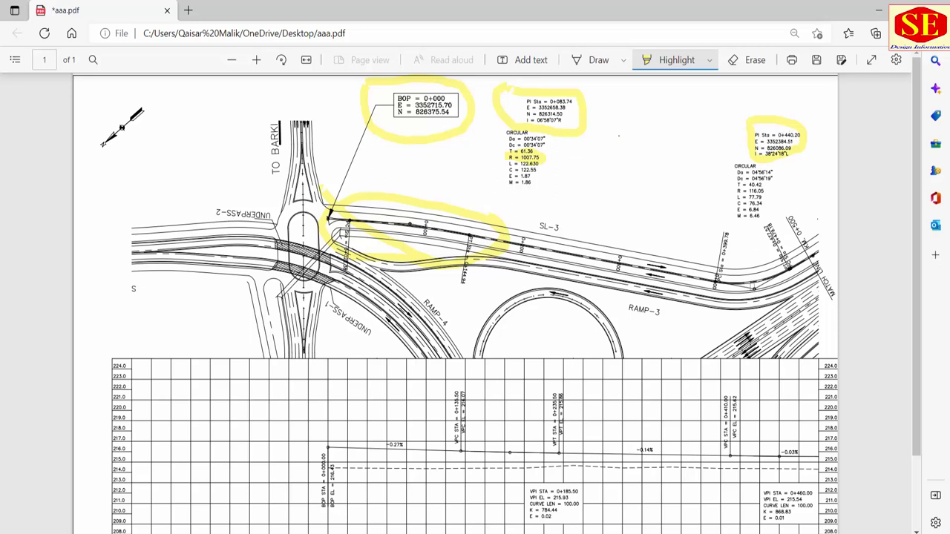
drag(749, 286, 760, 236)
drag(726, 230, 715, 290)
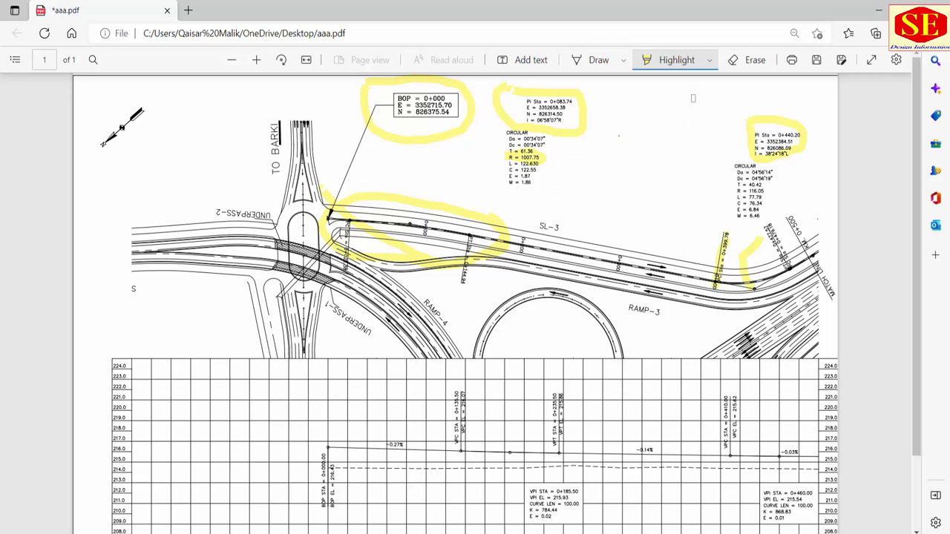
Step: Erase the yellow marks on both PI blocks, R = 1007.75, the BOP box and the SL-3 start
click(748, 59)
drag(734, 102, 783, 136)
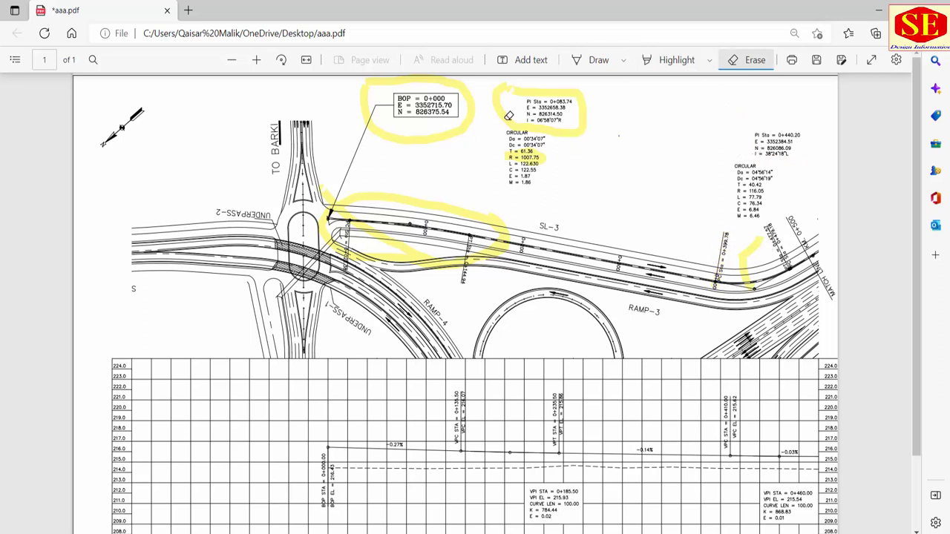
drag(525, 108, 595, 134)
drag(511, 144, 546, 160)
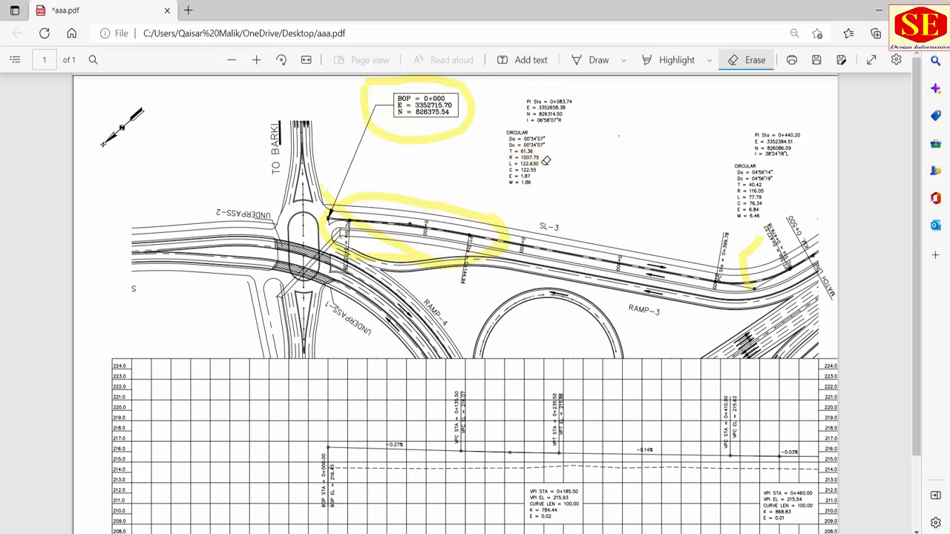
drag(395, 82, 484, 121)
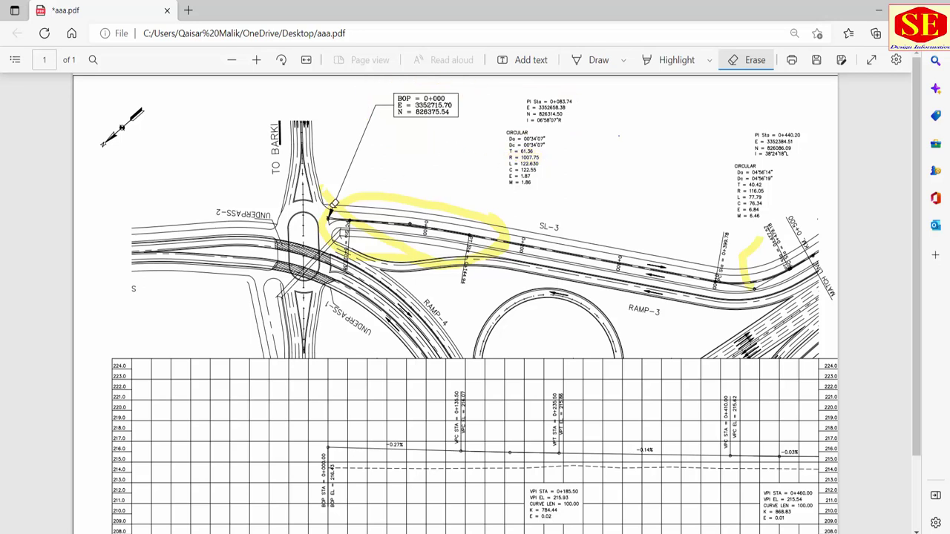
drag(333, 204, 515, 247)
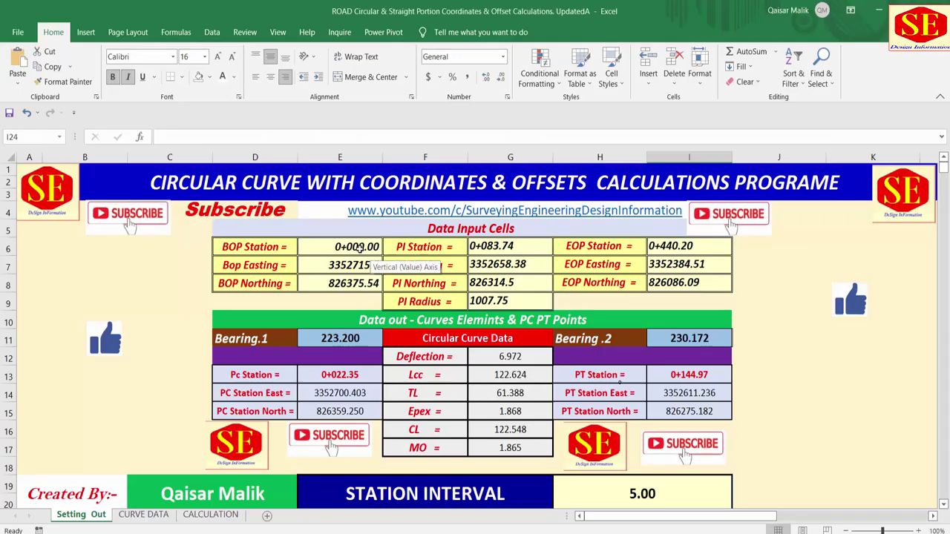
Step: Check the BOP entries, then delete the four PI input values in G6:G9
click(356, 247)
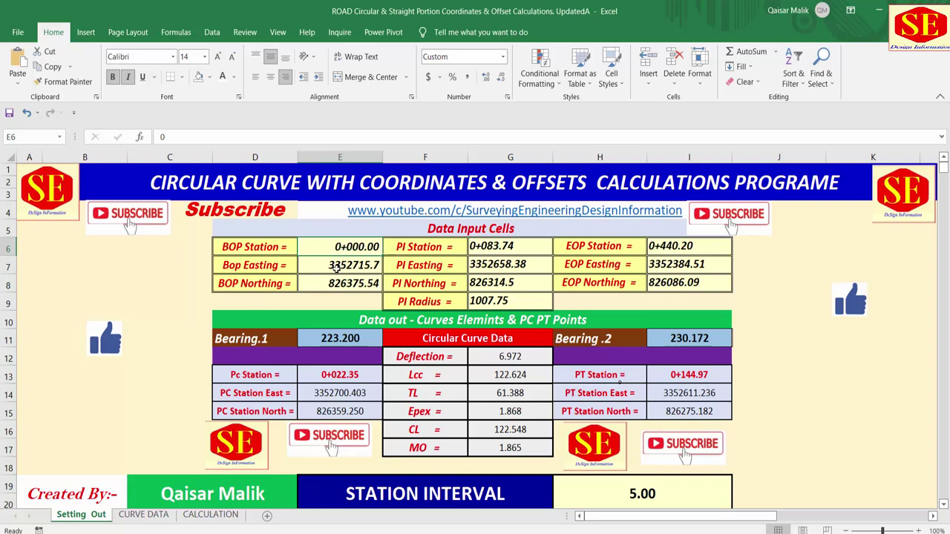
click(337, 265)
click(342, 279)
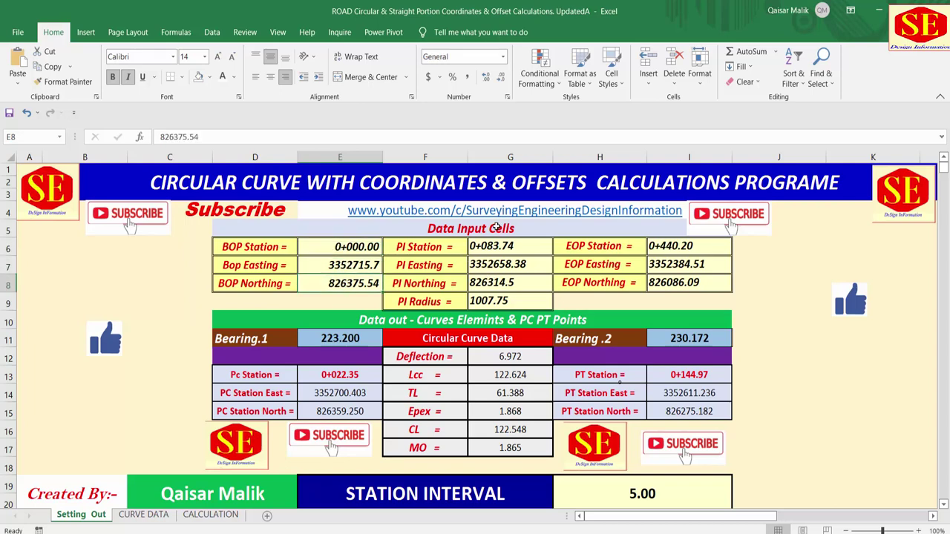
drag(490, 248, 484, 299)
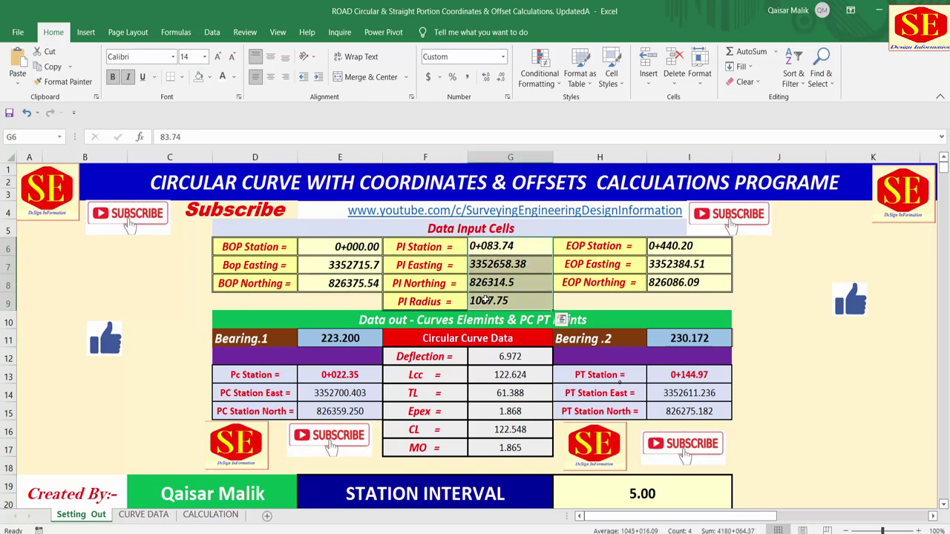
key(Delete)
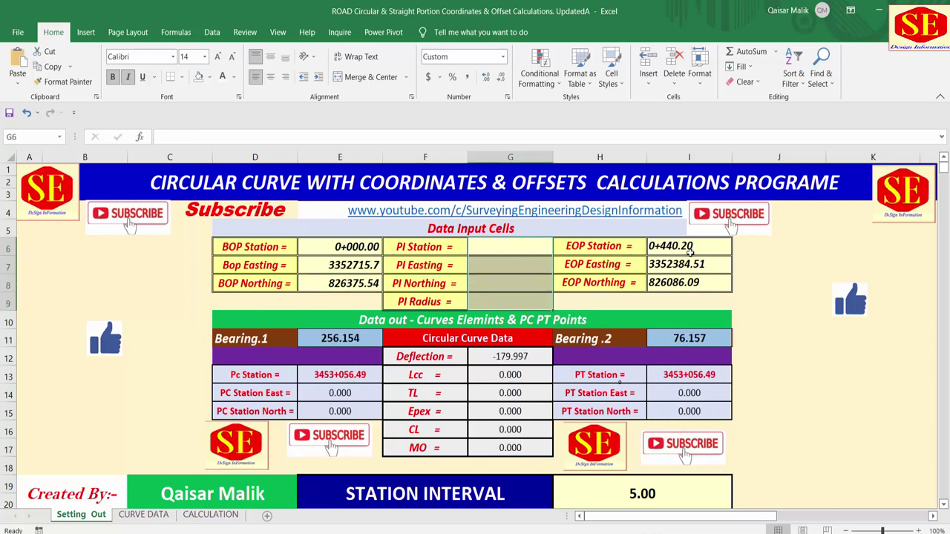
Step: Delete the EOP values in I6:I8 and the BOP values in E6:E8, then review the #DIV/0! outputs
click(684, 251)
drag(685, 258, 685, 281)
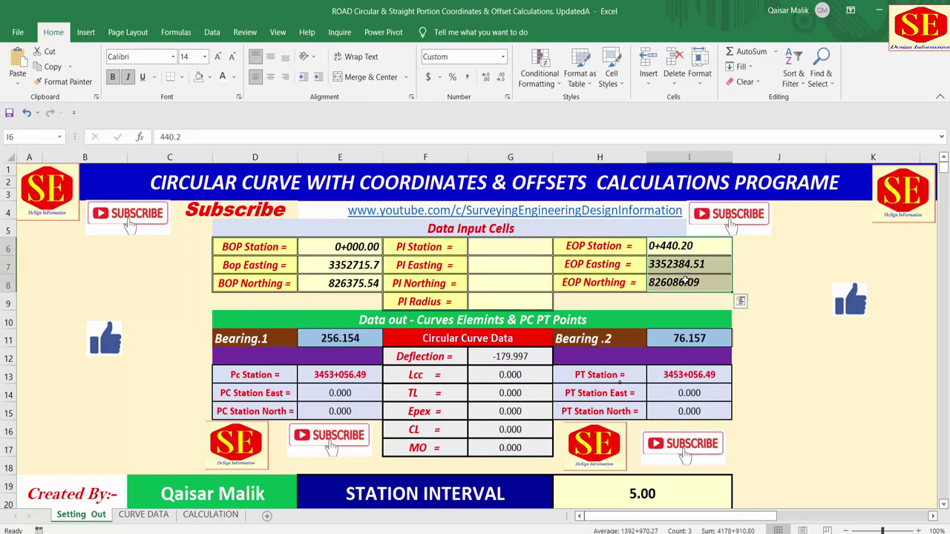
key(Delete)
drag(357, 247, 361, 286)
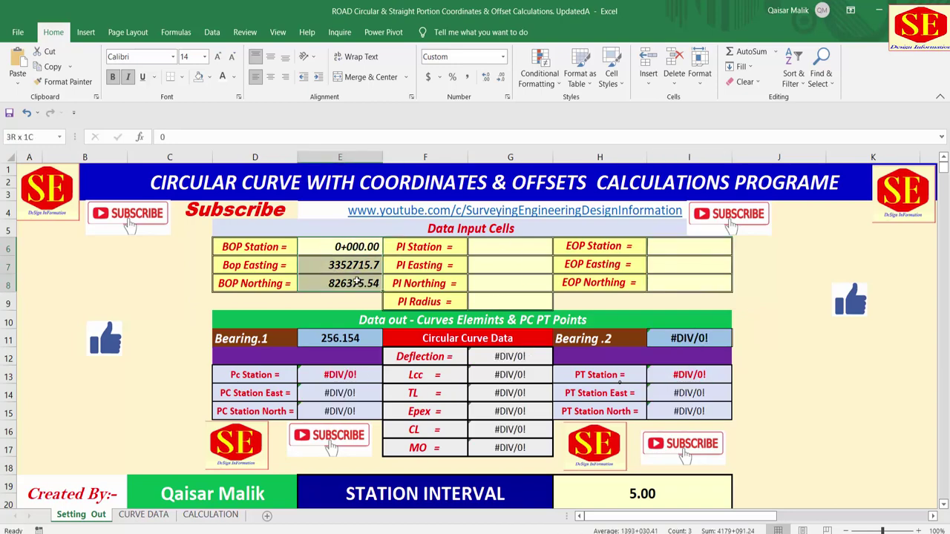
key(Delete)
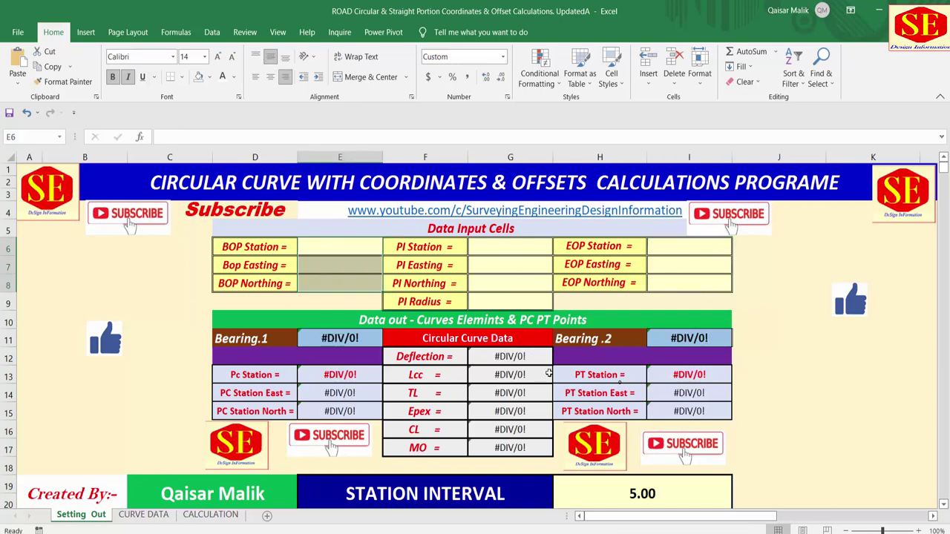
scroll(626, 419, down, 3)
scroll(626, 419, down, 3)
scroll(626, 419, down, 1)
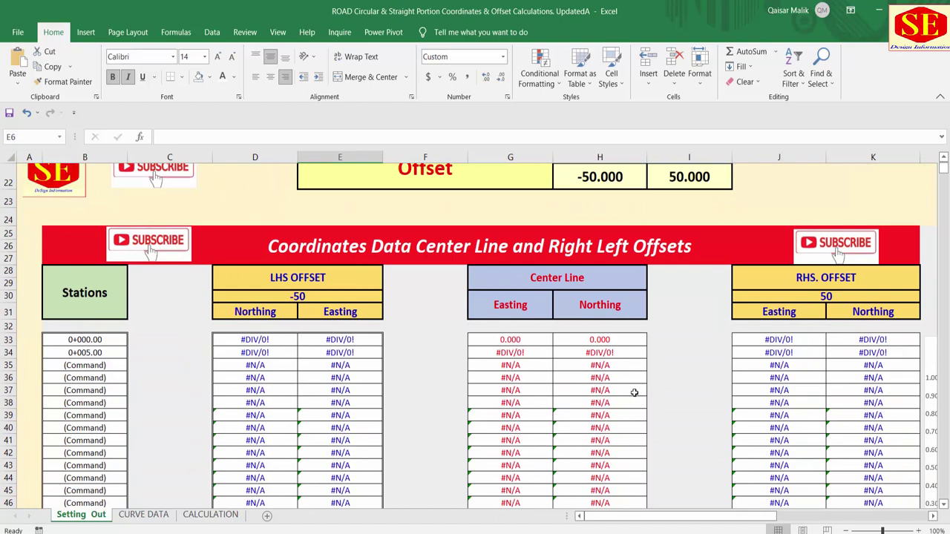
scroll(634, 393, up, 1)
scroll(635, 392, up, 5)
scroll(635, 393, up, 1)
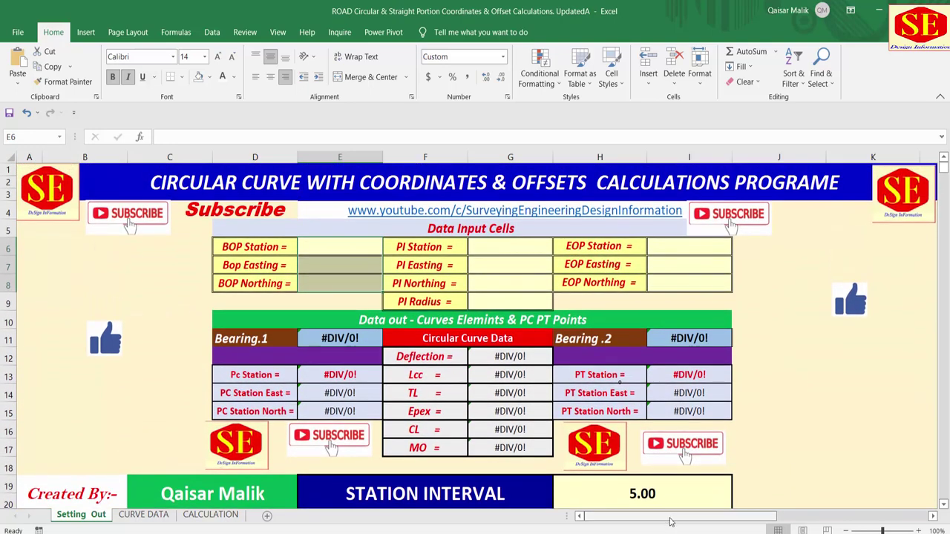
Step: Move the road drawing picture next to the Data Input Cells and send it to the back
drag(671, 522, 740, 516)
click(469, 338)
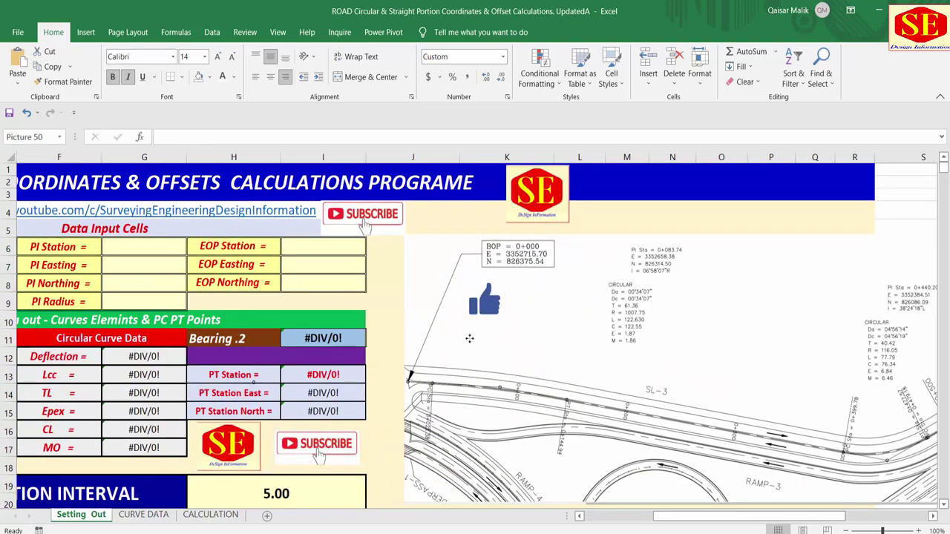
drag(469, 338, 417, 315)
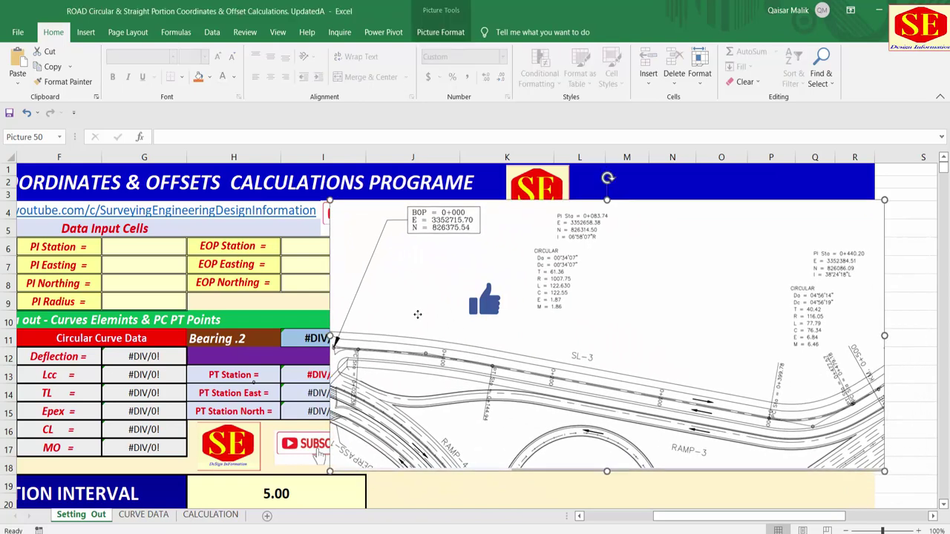
right_click(417, 314)
click(449, 223)
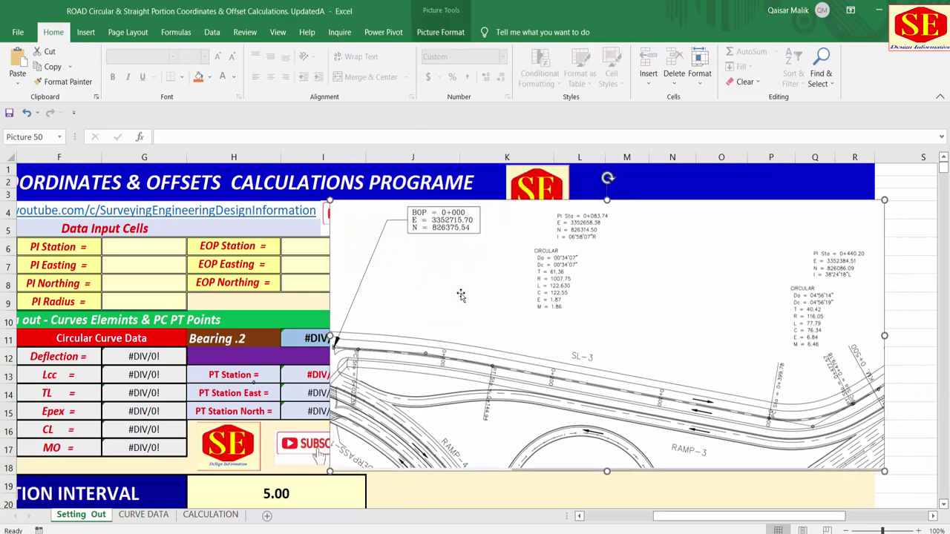
drag(461, 295, 438, 283)
drag(695, 516, 658, 519)
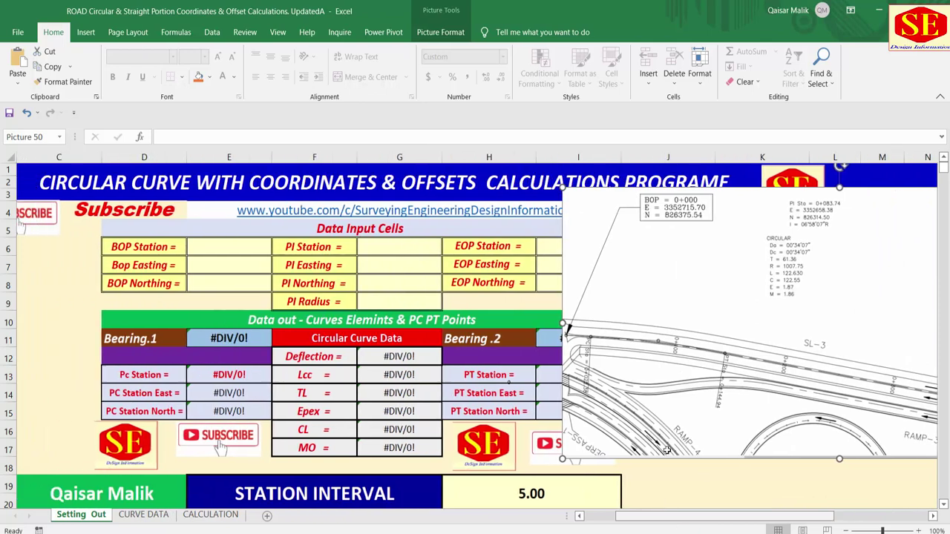
Step: Enter BOP station 0, easting 3352715.7 and northing 826375.54 in E6:E8
click(238, 237)
text(0)
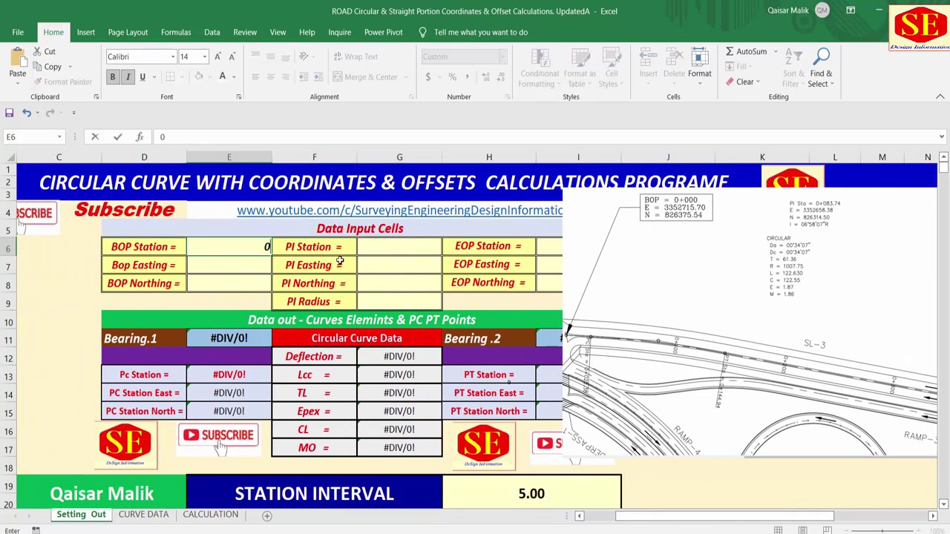
key(Return)
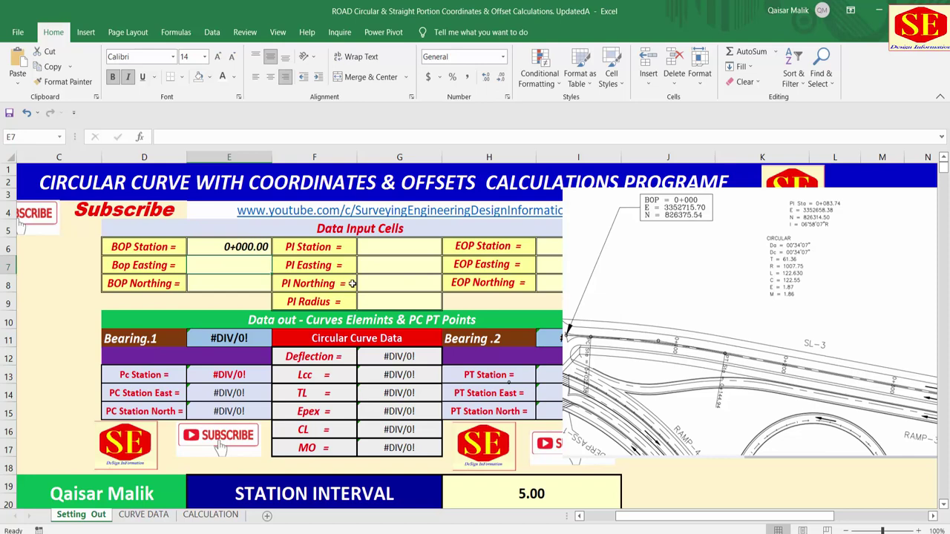
text(3352)
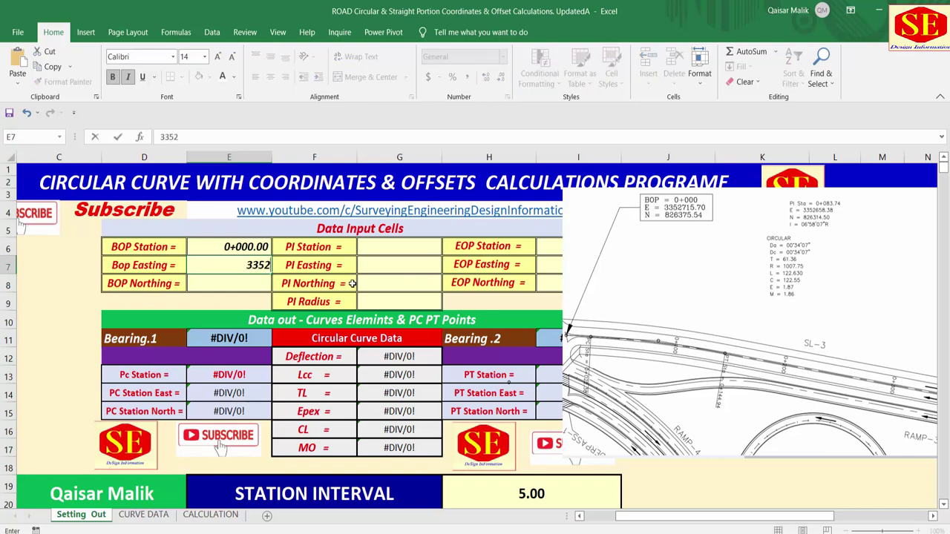
text(715)
text(.7)
key(Return)
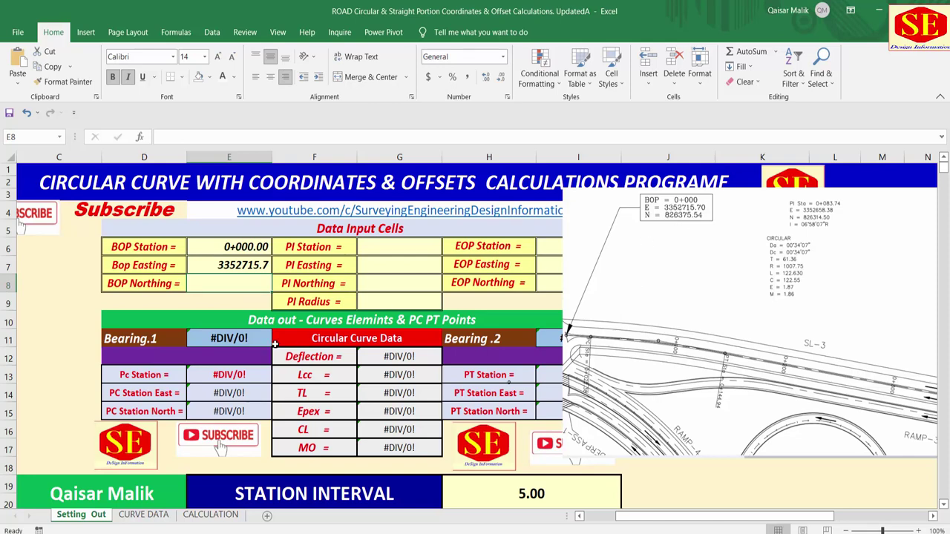
text(8263)
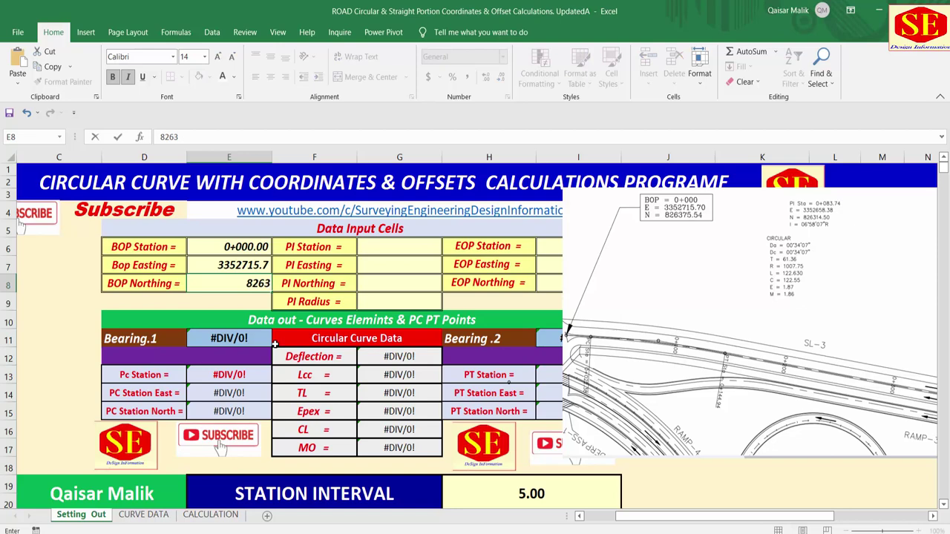
text(75.54)
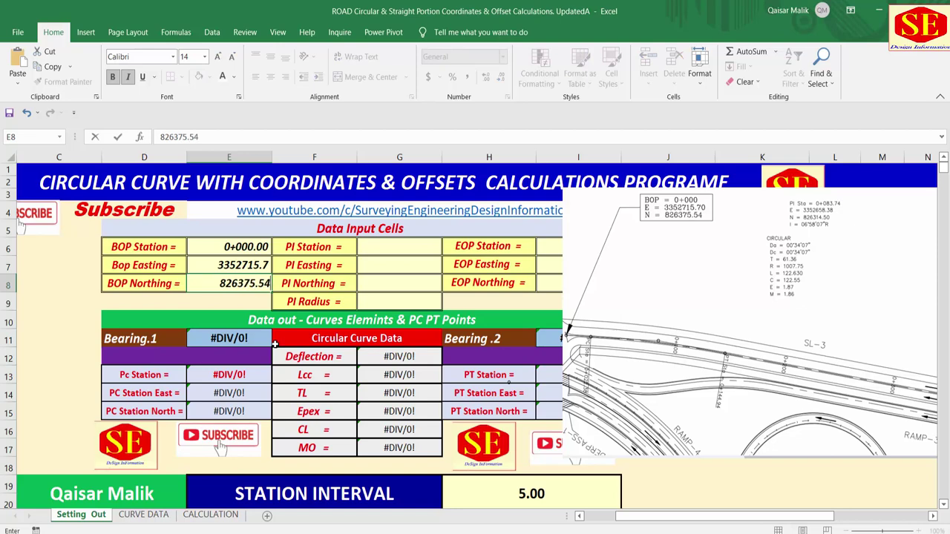
key(Return)
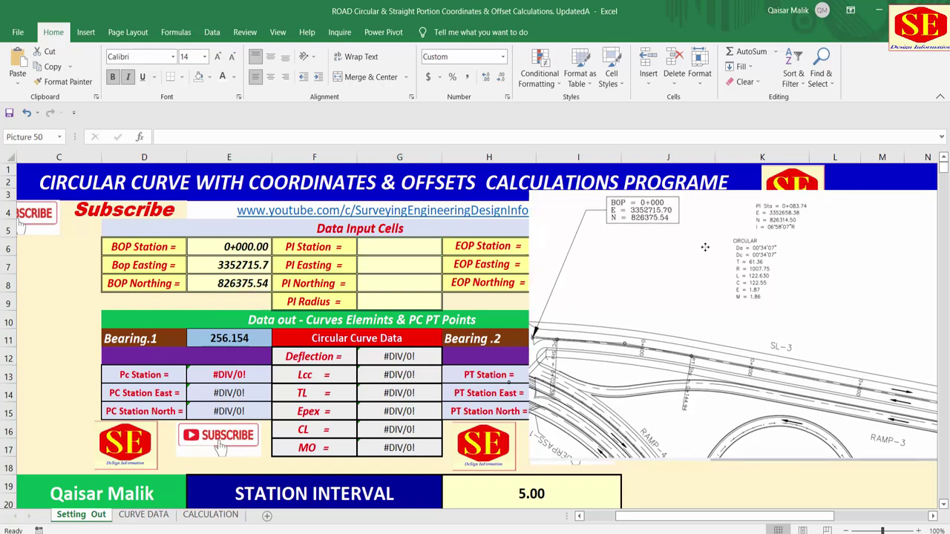
Step: Enter PI station 83.74, easting 3352658.38, northing 826314.50 and radius 1007.75 in G6:G9
drag(722, 365, 662, 364)
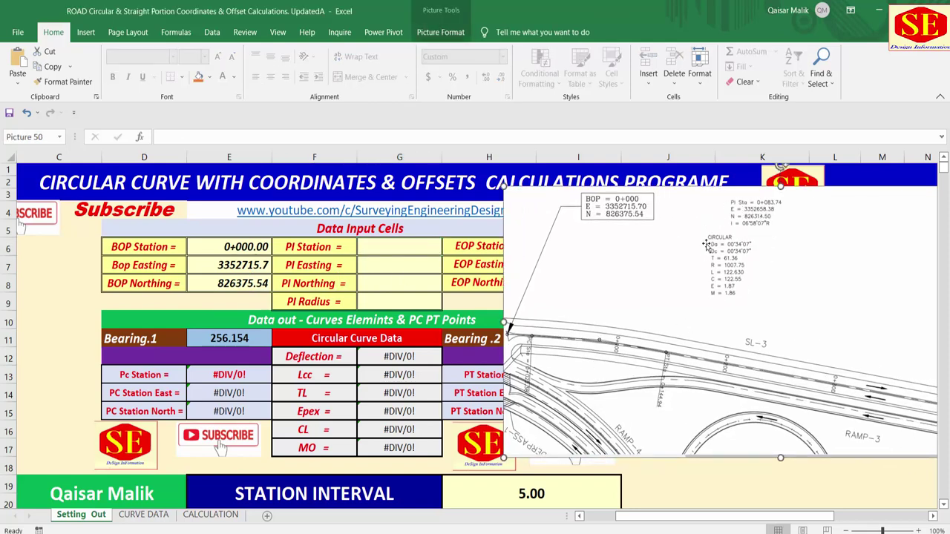
click(386, 252)
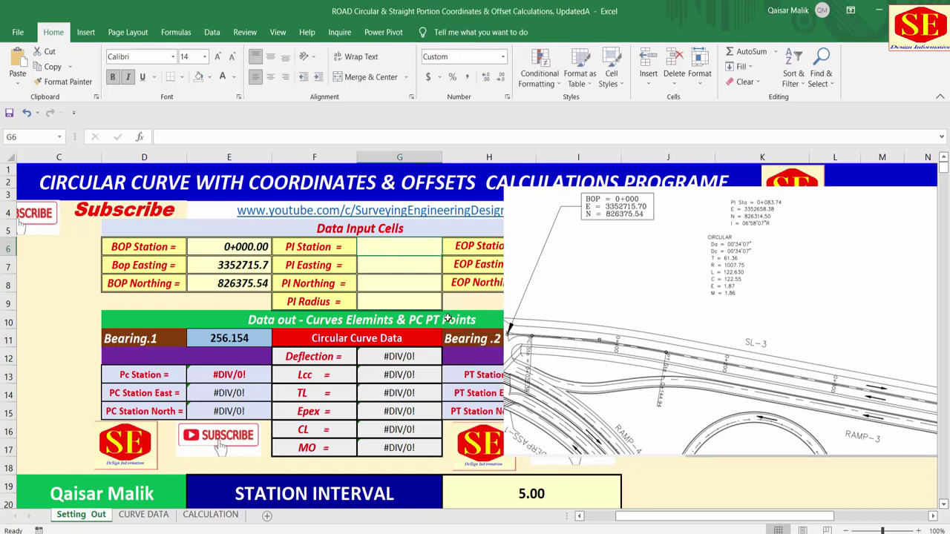
text(83.7)
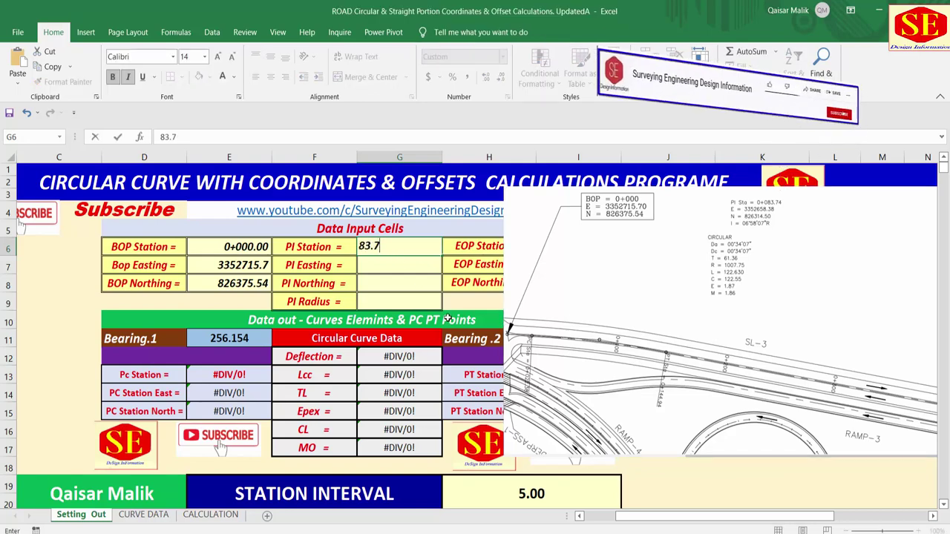
text(4)
key(Return)
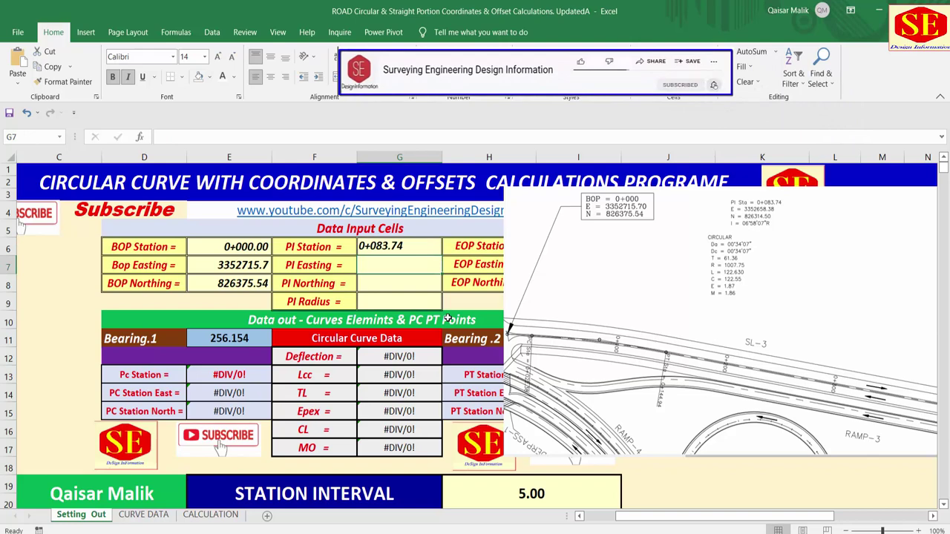
text(3)
text(352)
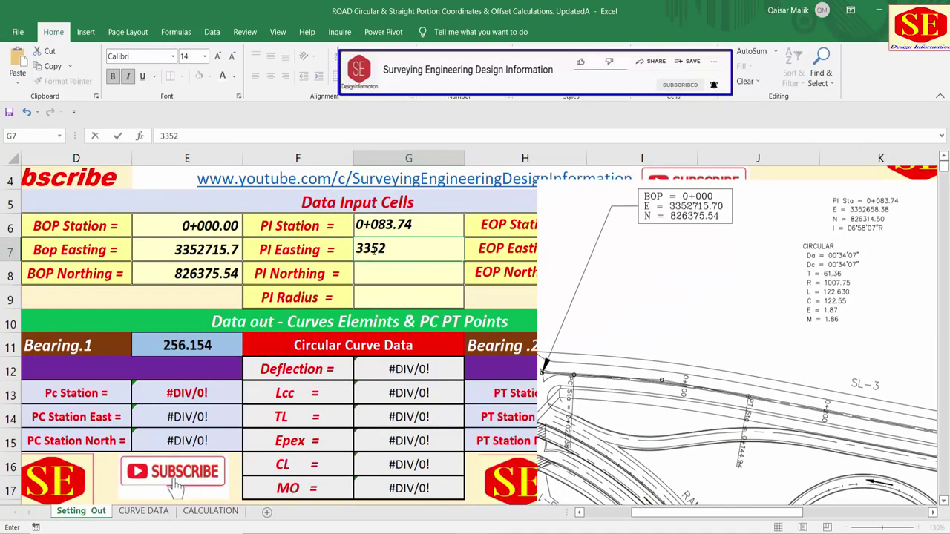
text(658)
text(.38)
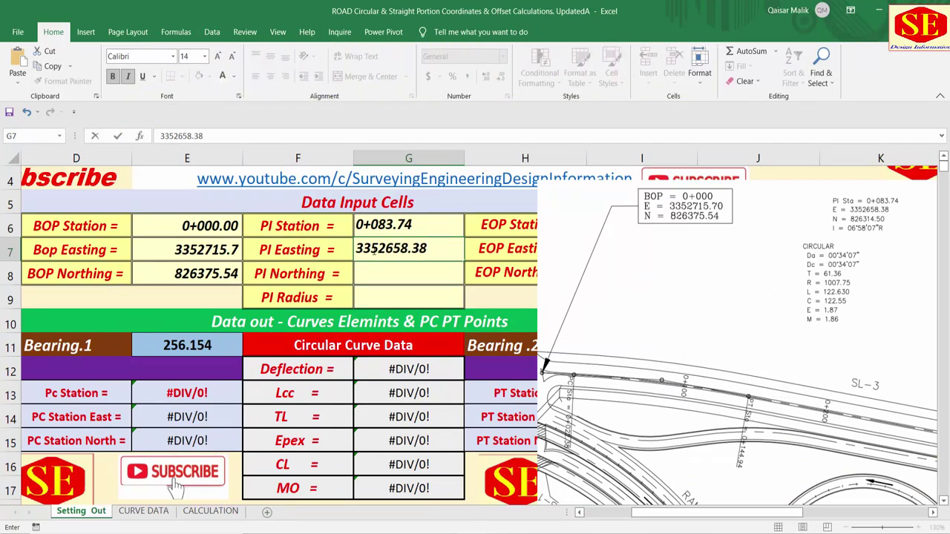
key(Return)
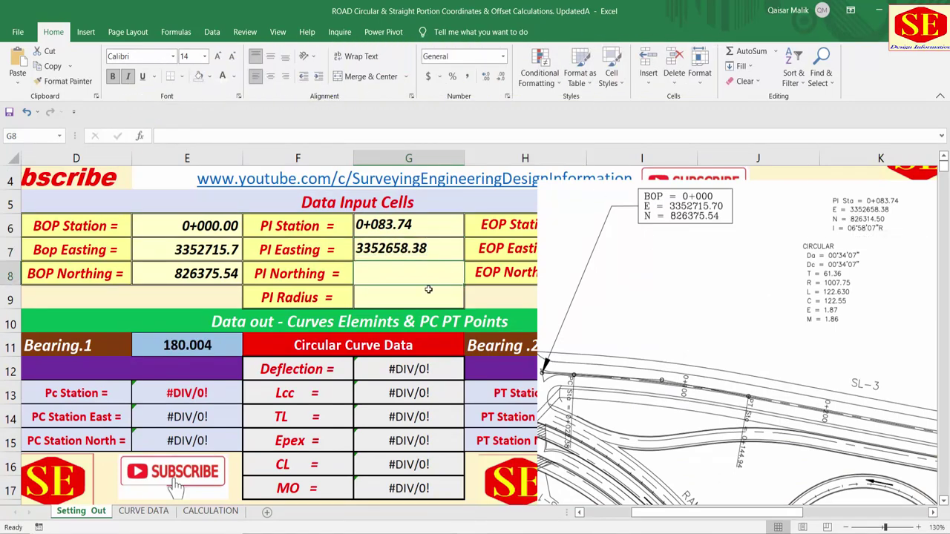
text(8)
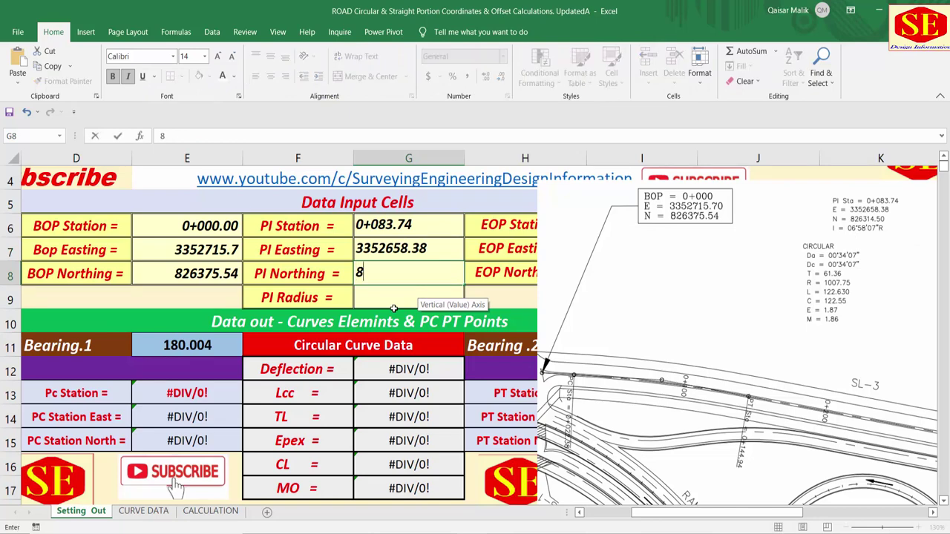
text(263)
text(14.50)
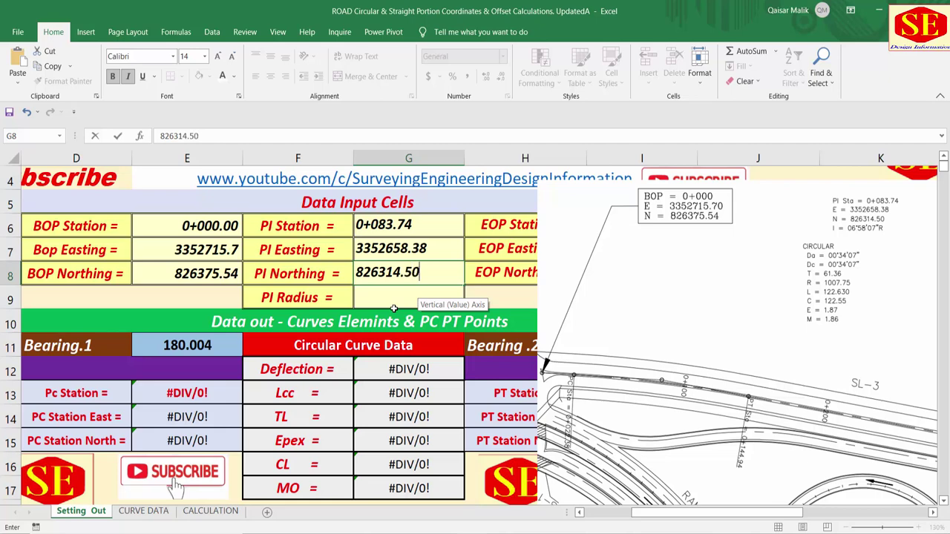
key(Return)
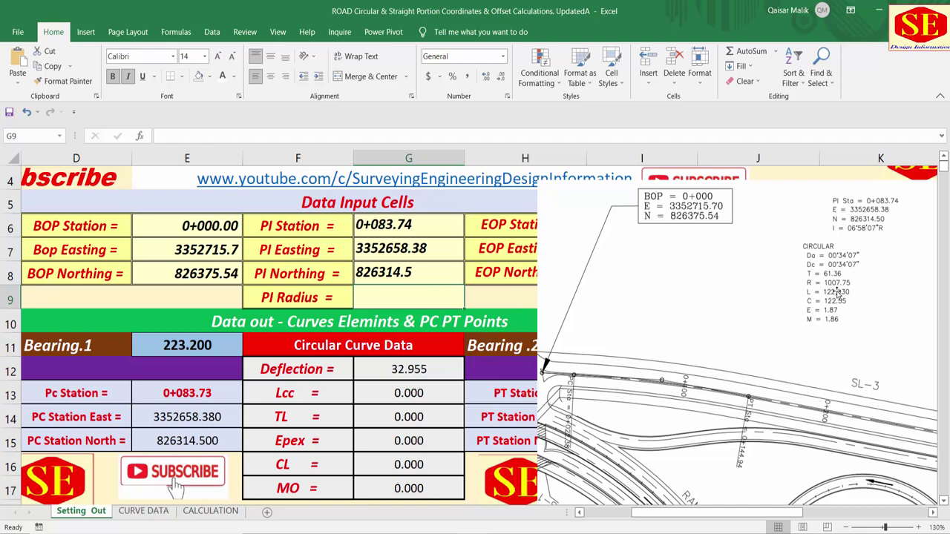
text(1)
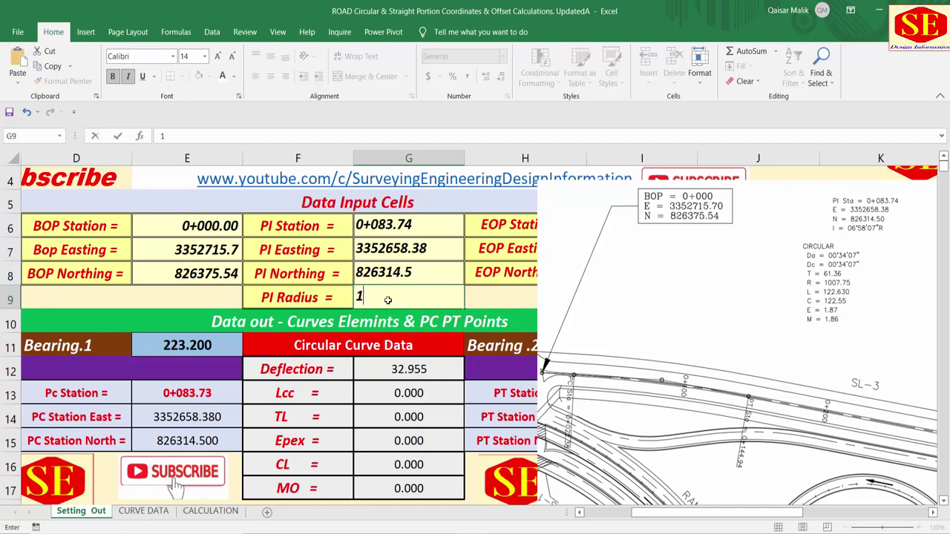
text(007.75)
key(Return)
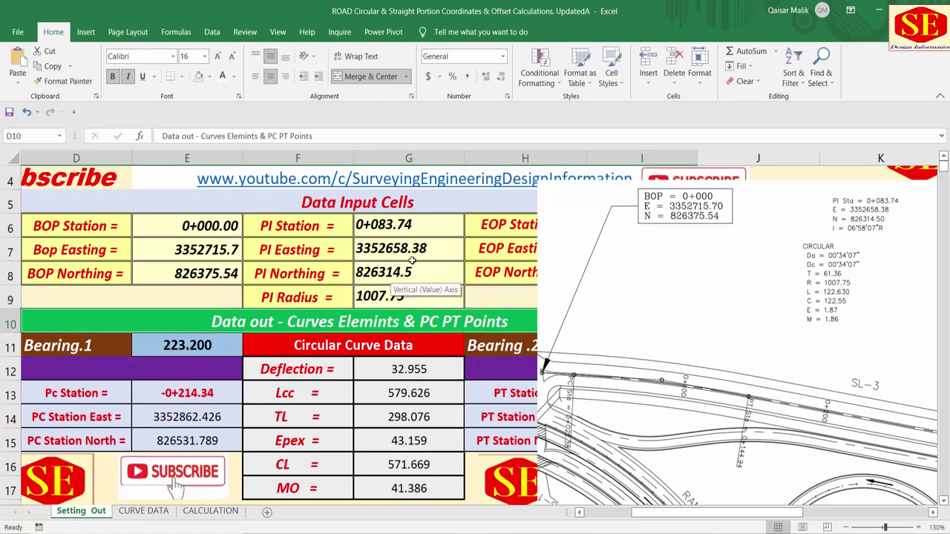
mouse_move(734, 265)
mouse_down()
mouse_move(727, 317)
mouse_move(288, 399)
mouse_move(329, 386)
mouse_up()
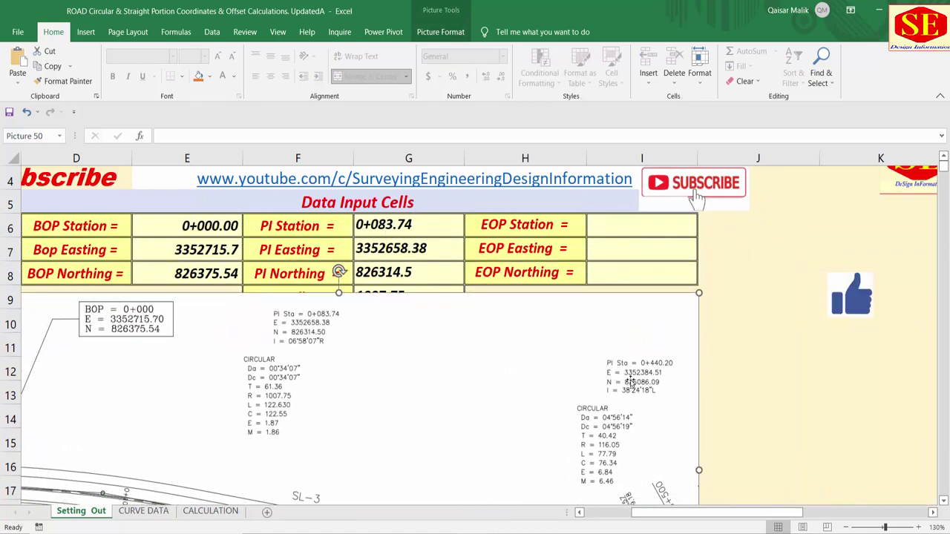
Step: Type 440.20 into the EOP Station cell I6, Easting 3352384.51 and Northing 826086.09 in I8
click(611, 224)
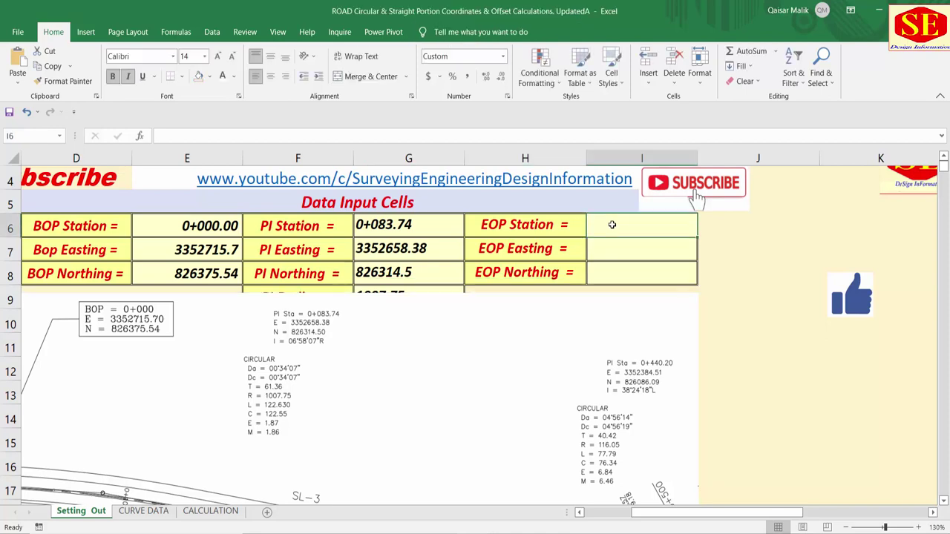
text(440.2)
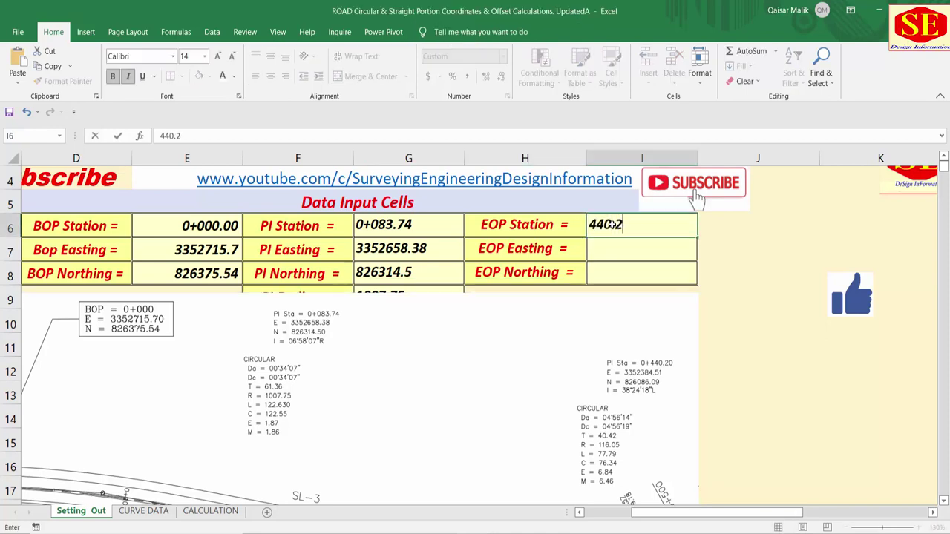
text(0)
key(Return)
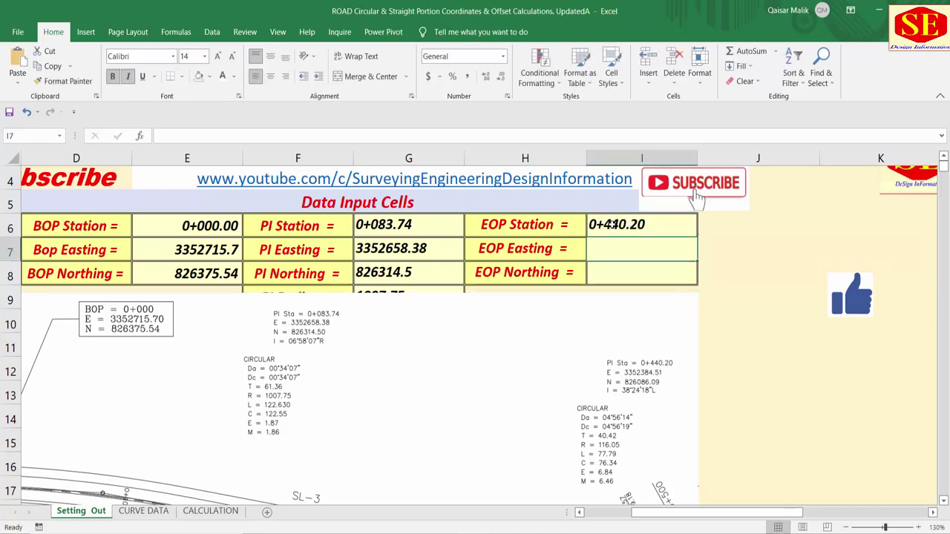
text(3352)
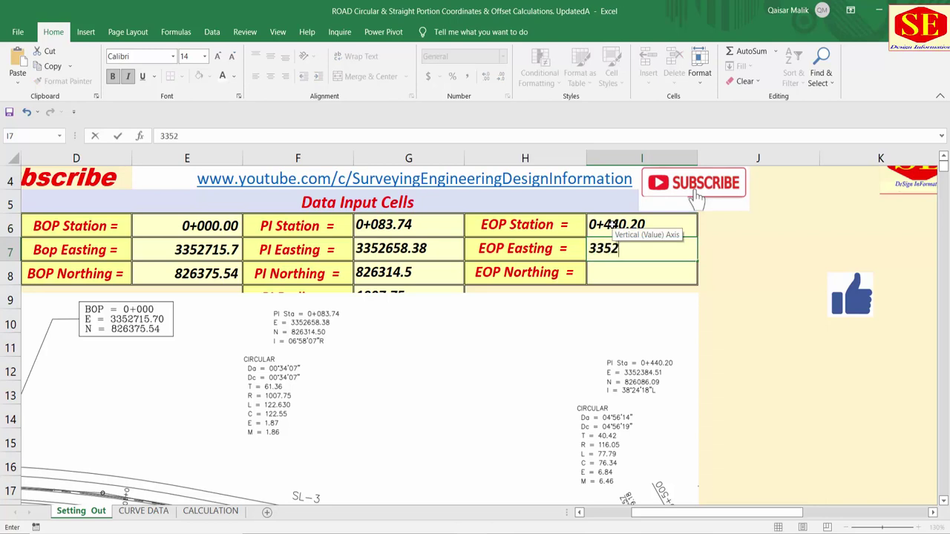
text(384.)
text(51)
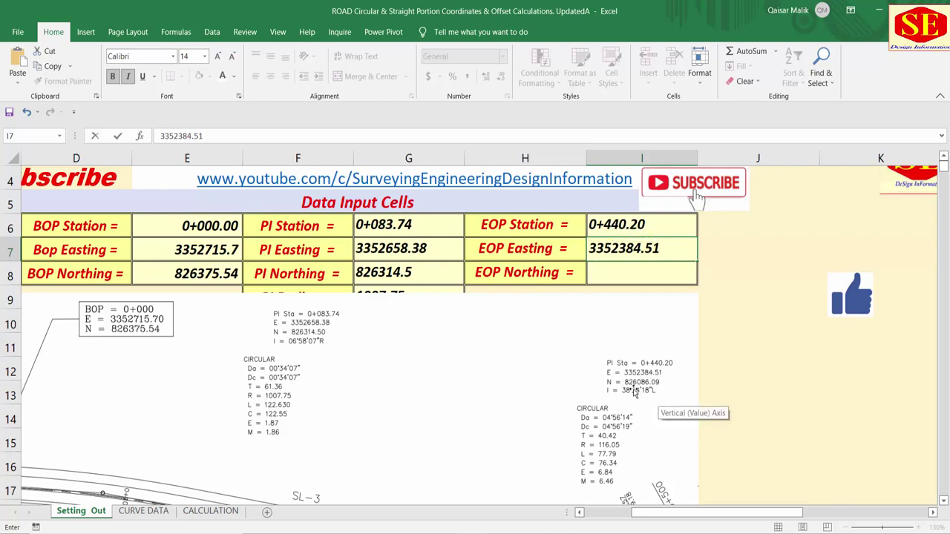
click(609, 271)
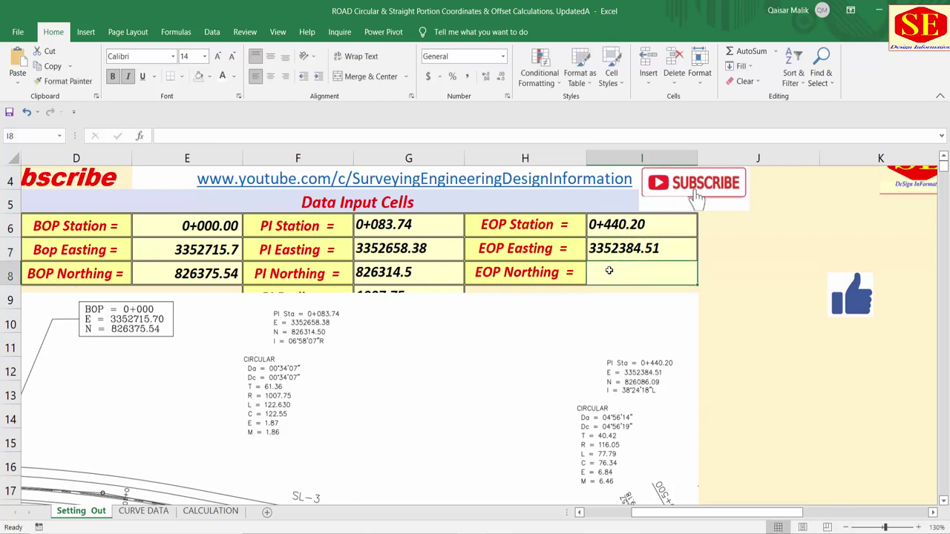
text(8260)
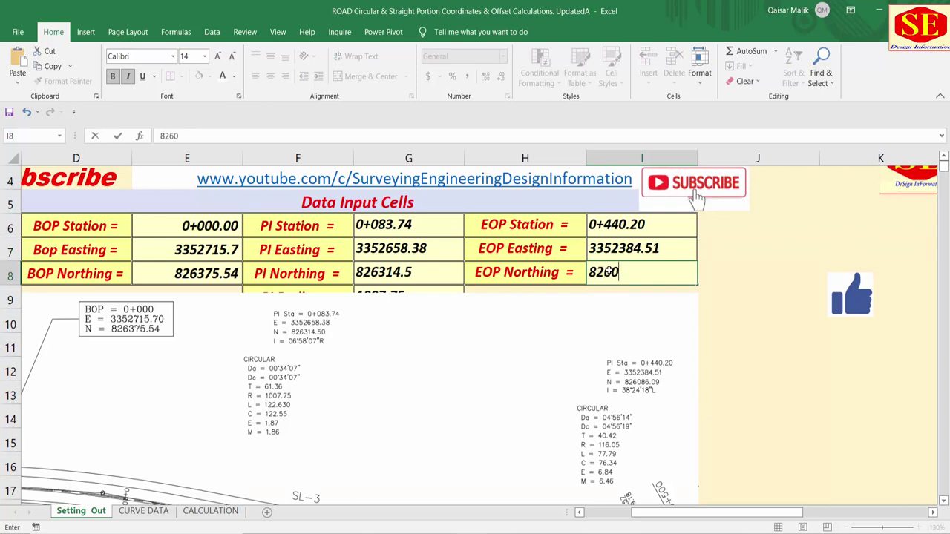
text(8)
text(6.09)
key(Return)
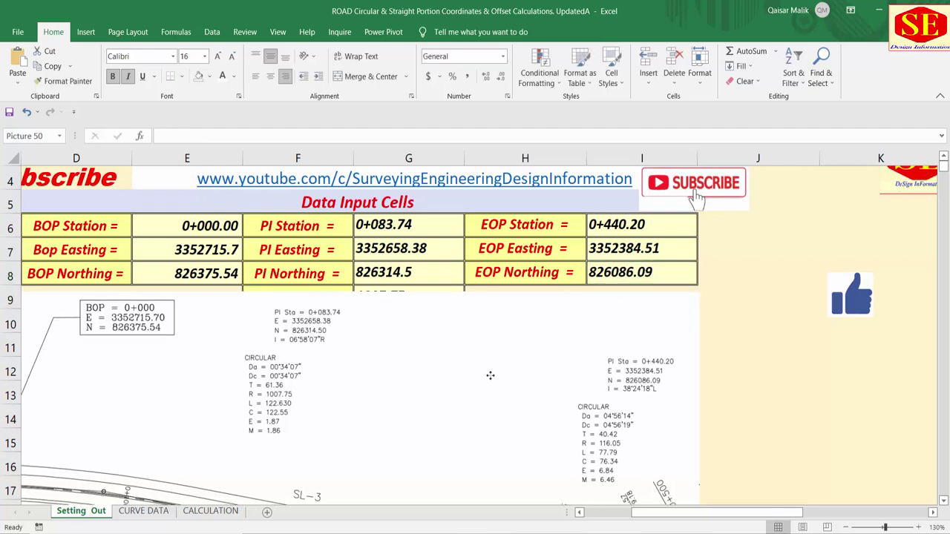
Step: Drag the road drawing picture below row 9, uncovering PI Radius and EOP values, and reselect I6
drag(305, 316, 507, 270)
scroll(498, 297, down, 2)
scroll(498, 297, down, 2)
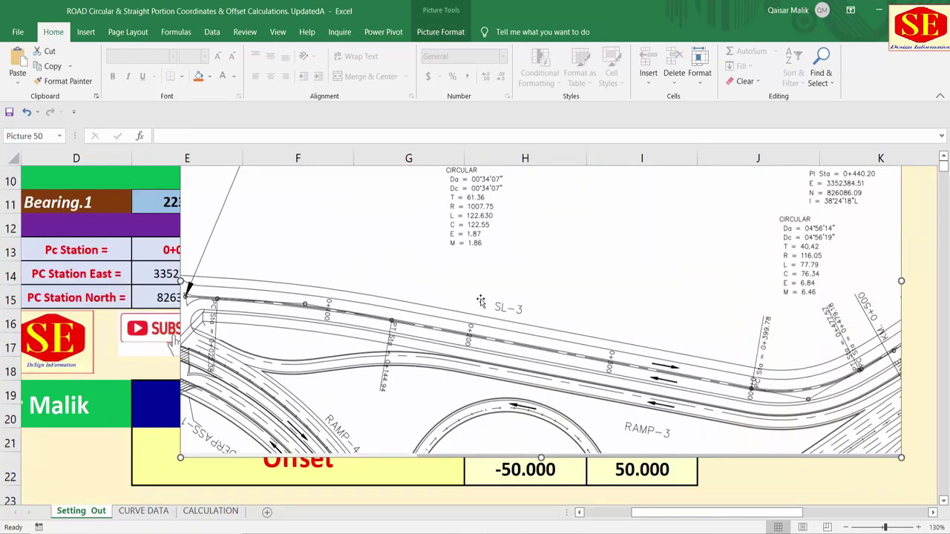
scroll(481, 302, up, 1)
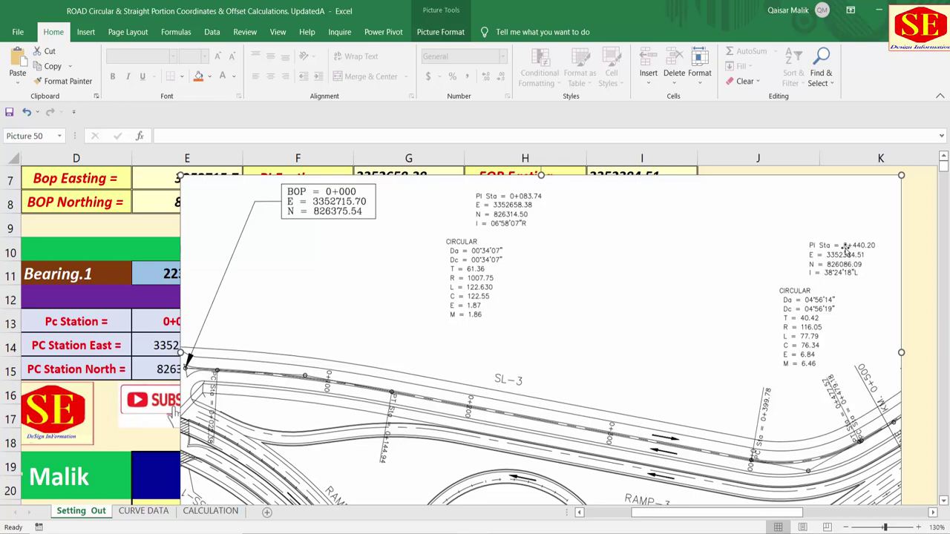
drag(707, 219, 701, 293)
scroll(619, 188, up, 2)
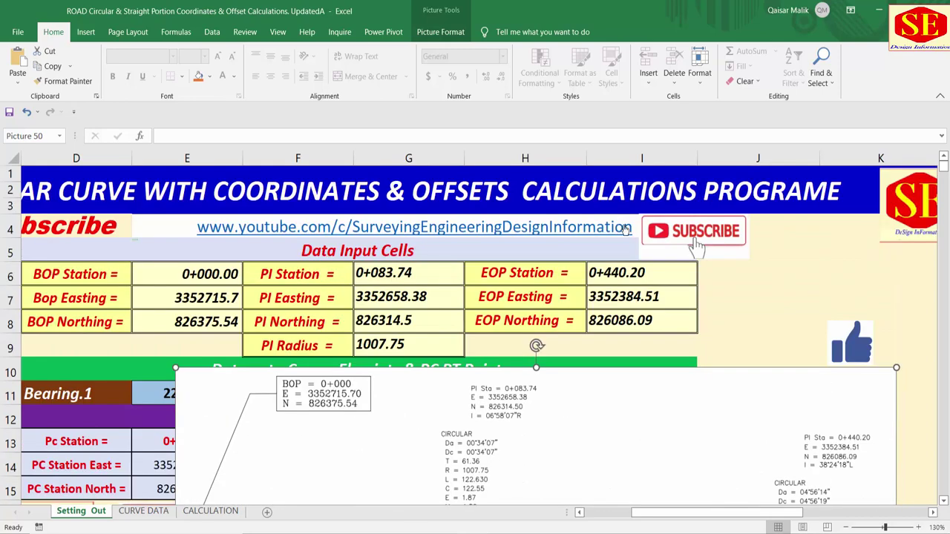
click(624, 274)
scroll(653, 282, down, 1)
scroll(668, 297, down, 2)
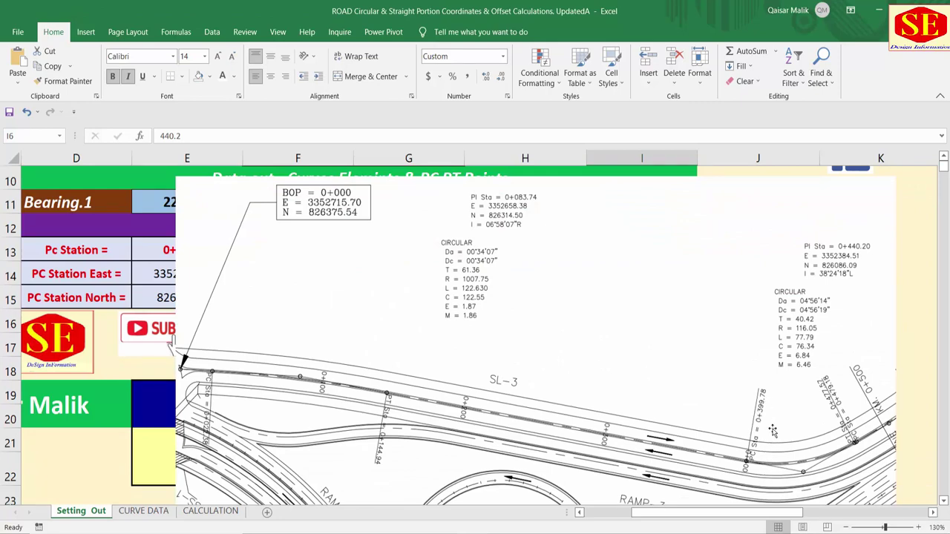
scroll(705, 334, up, 1)
scroll(636, 242, up, 1)
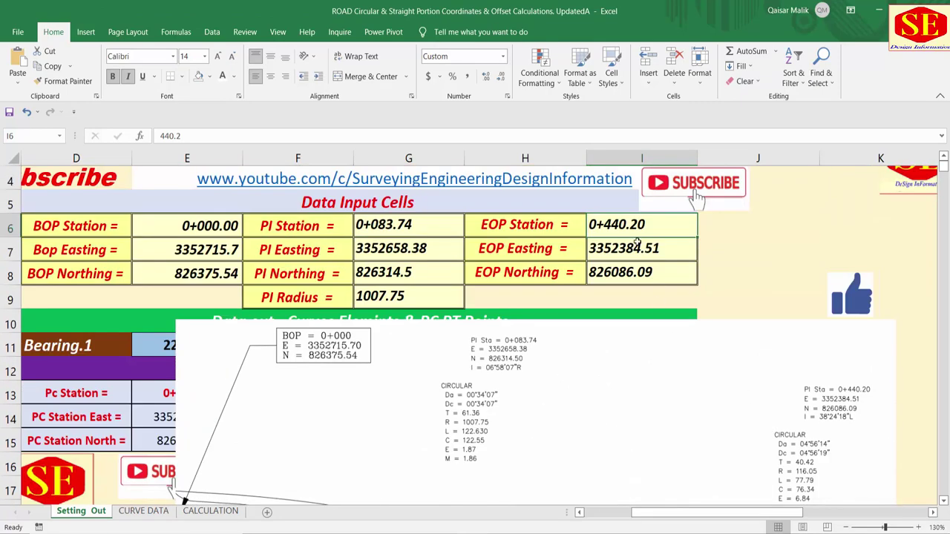
Step: Replace the EOP station in I6 with 399.78, then select H6:I6 to check it
text(399.)
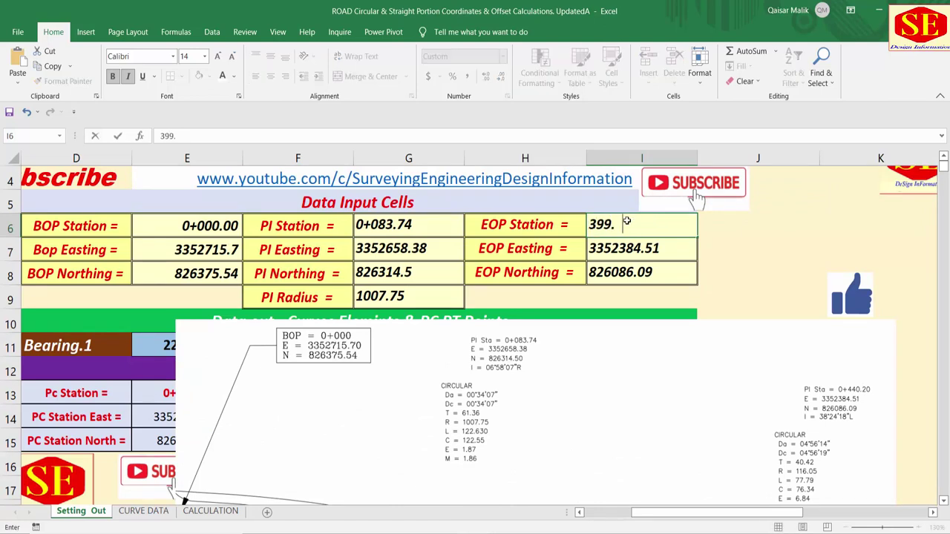
text(78)
key(Return)
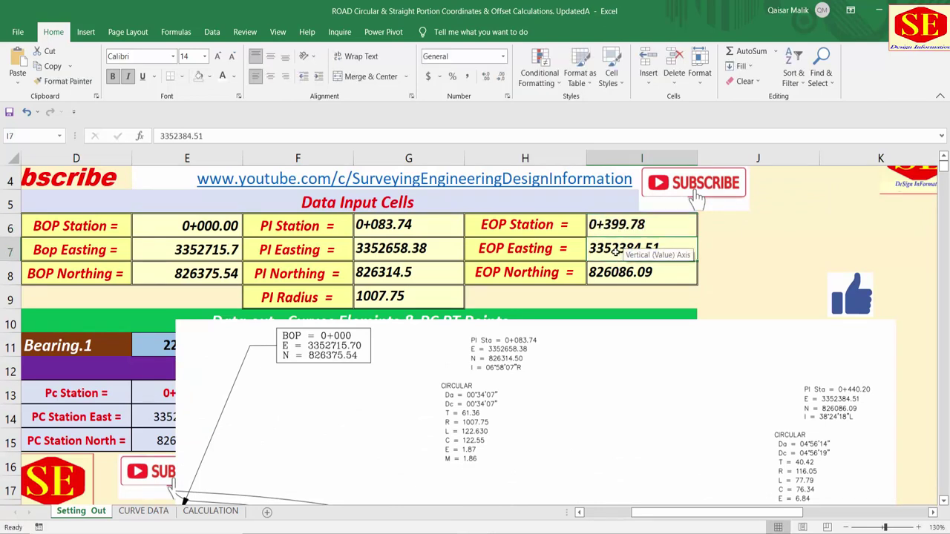
key(Return)
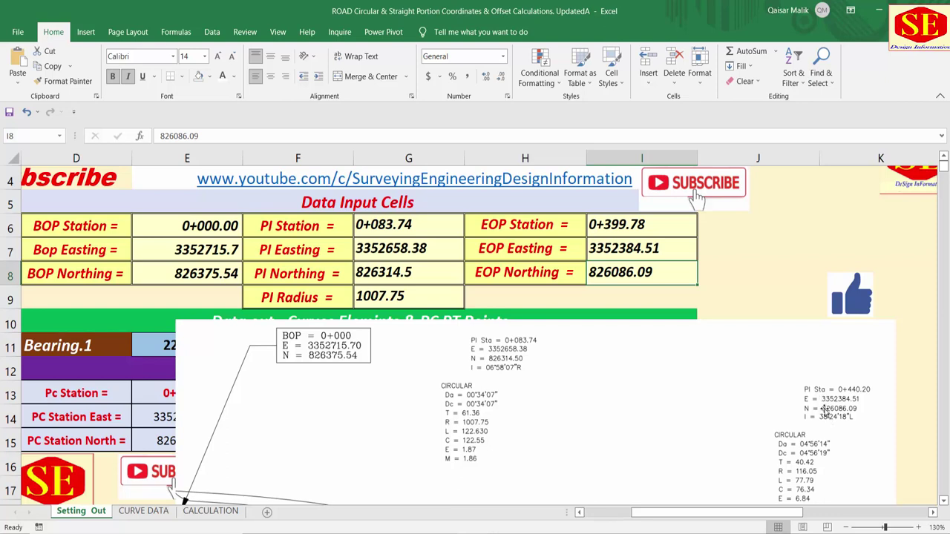
click(622, 232)
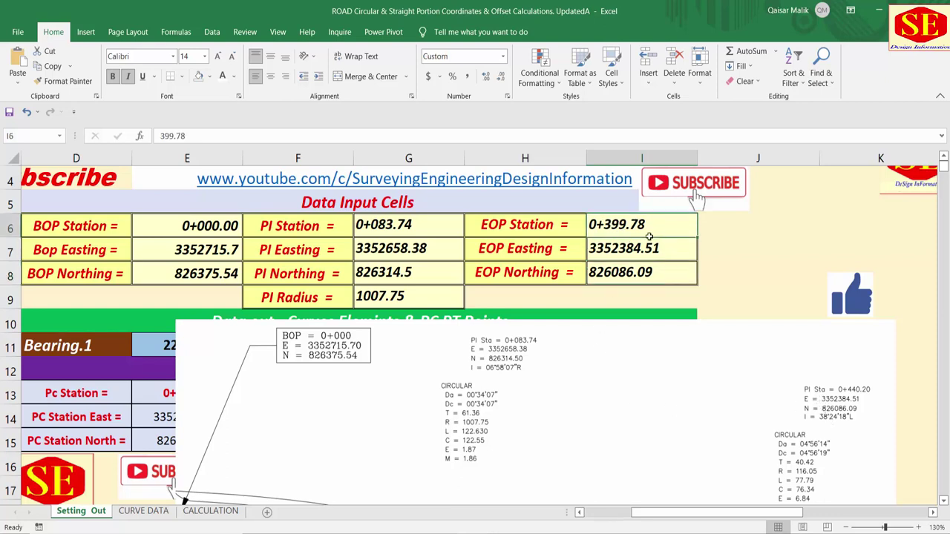
click(549, 235)
key(shift+Right)
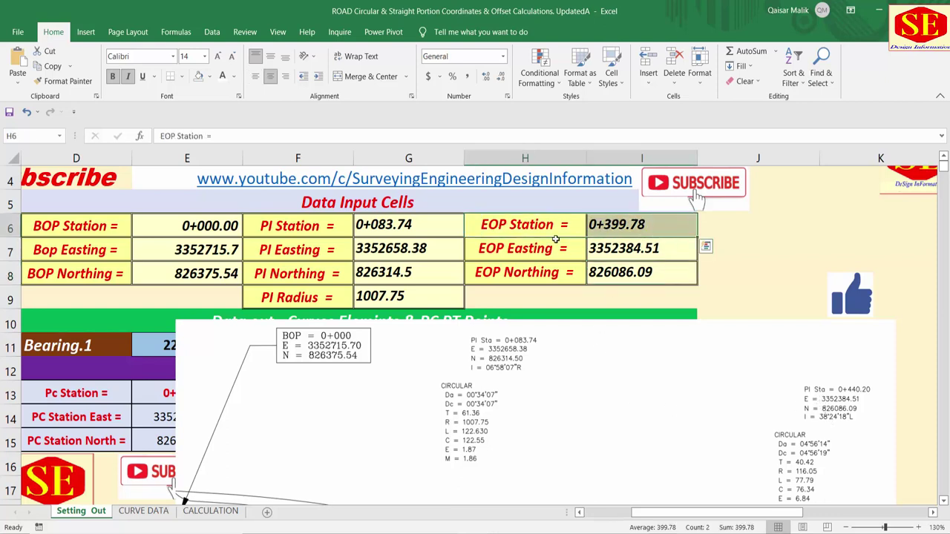
Step: Drag the road drawing picture out to the sheet's right edge, clear of the input cells
click(618, 230)
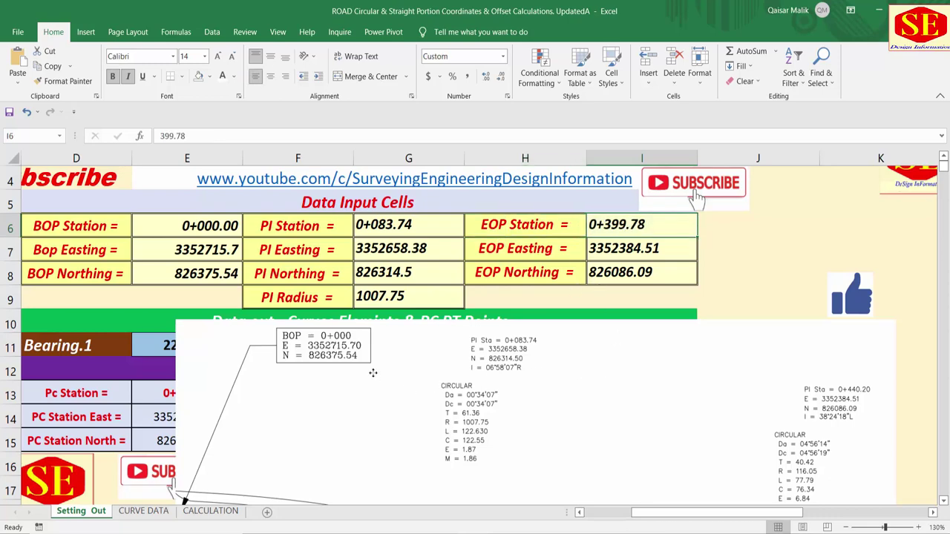
drag(597, 393, 878, 277)
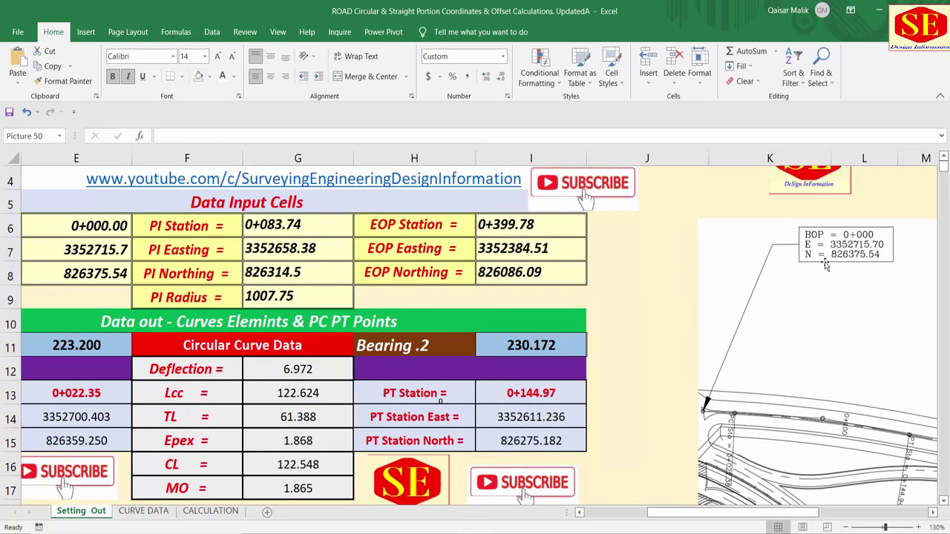
click(522, 230)
Step: Scroll through the coordinate tables, check the station IF formula in B93, and return to the top
scroll(516, 280, down, 8)
scroll(516, 280, down, 3)
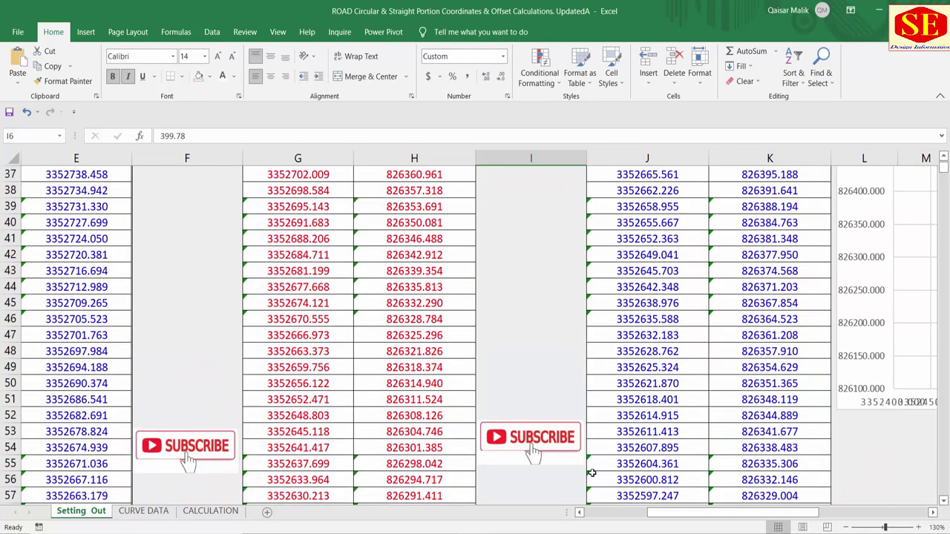
drag(660, 518, 598, 518)
scroll(201, 404, down, 6)
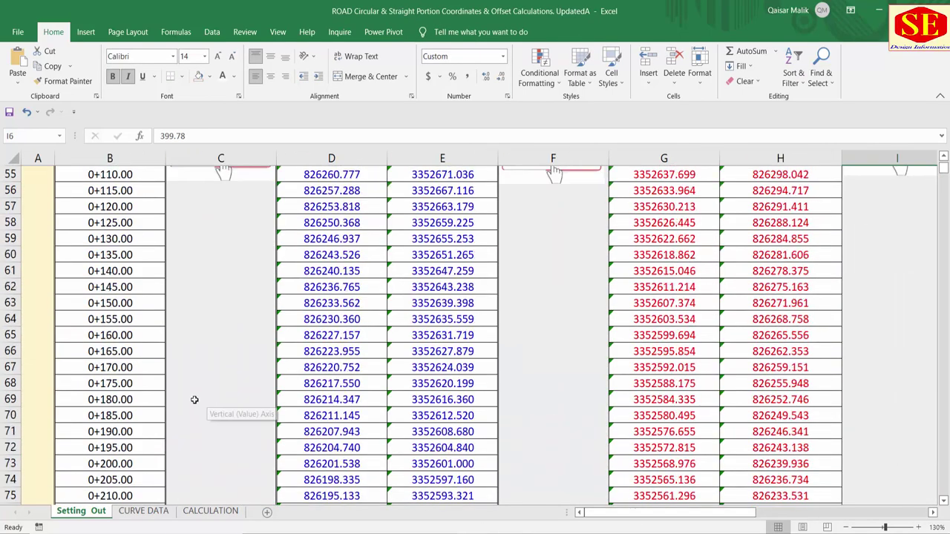
scroll(193, 398, down, 13)
scroll(193, 398, down, 5)
scroll(171, 382, up, 8)
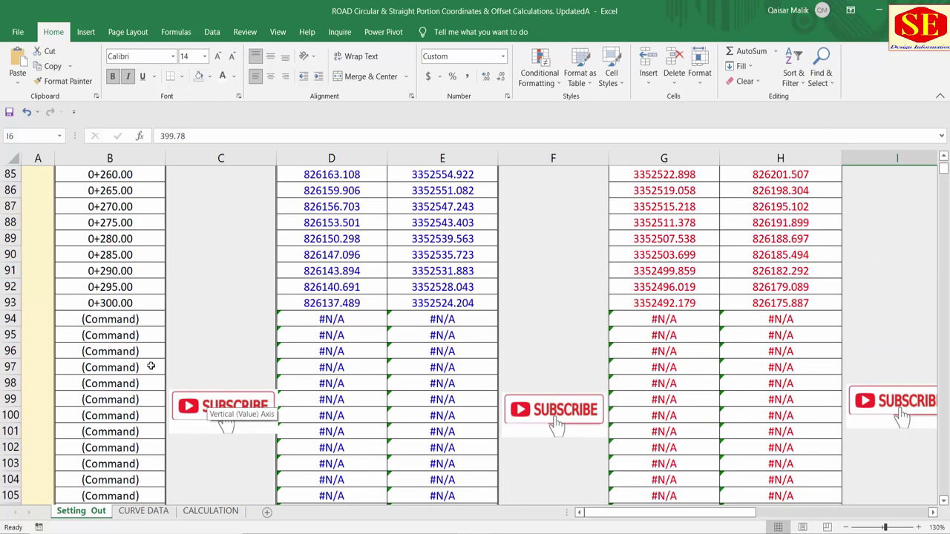
click(98, 301)
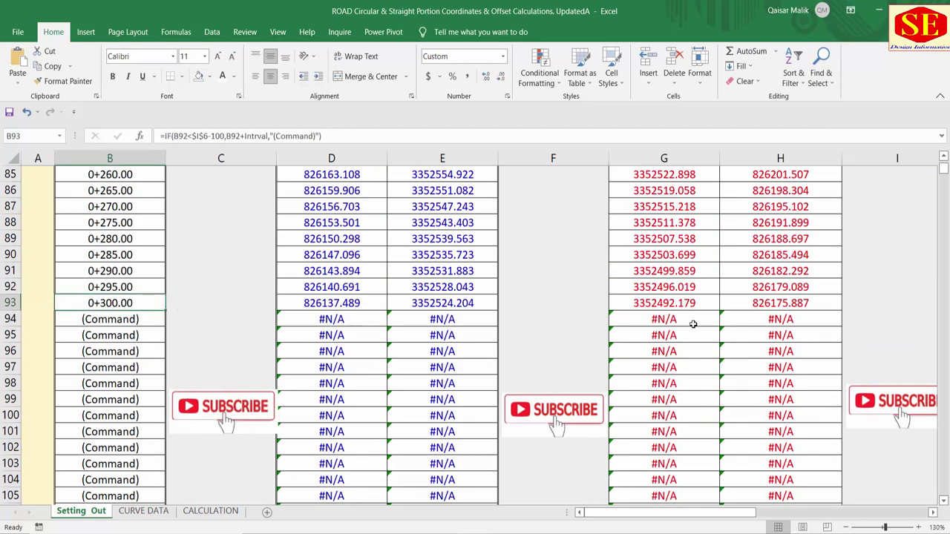
scroll(689, 319, up, 6)
scroll(689, 319, up, 9)
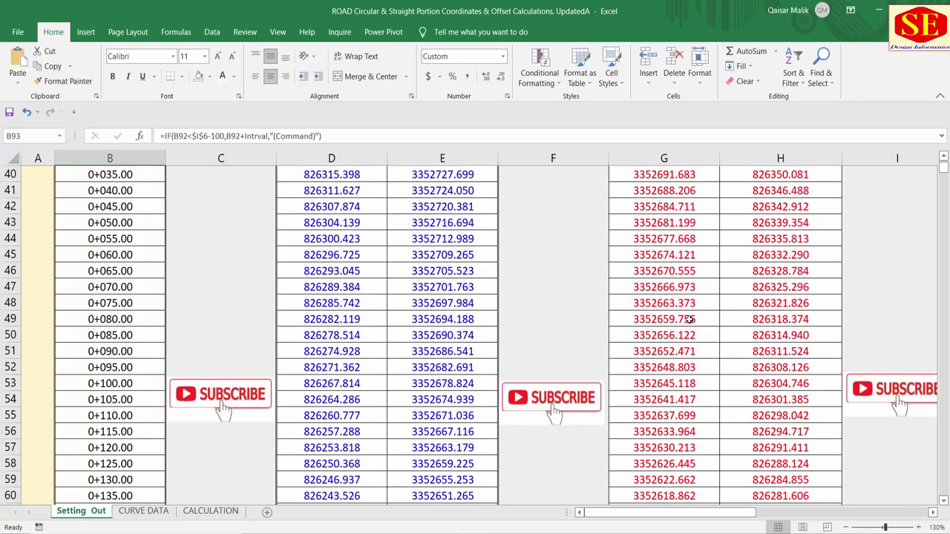
scroll(688, 319, up, 8)
scroll(833, 288, up, 2)
scroll(831, 284, up, 1)
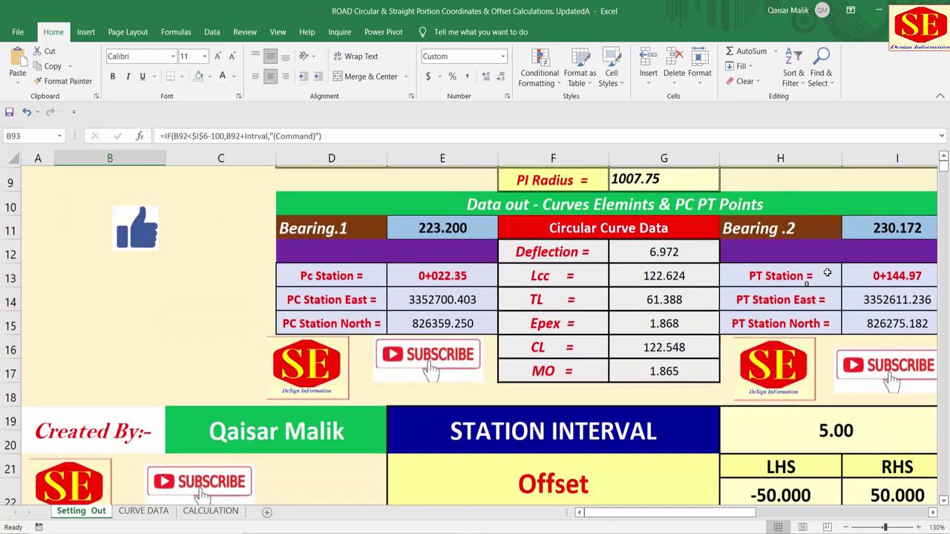
scroll(829, 279, up, 1)
scroll(826, 273, up, 1)
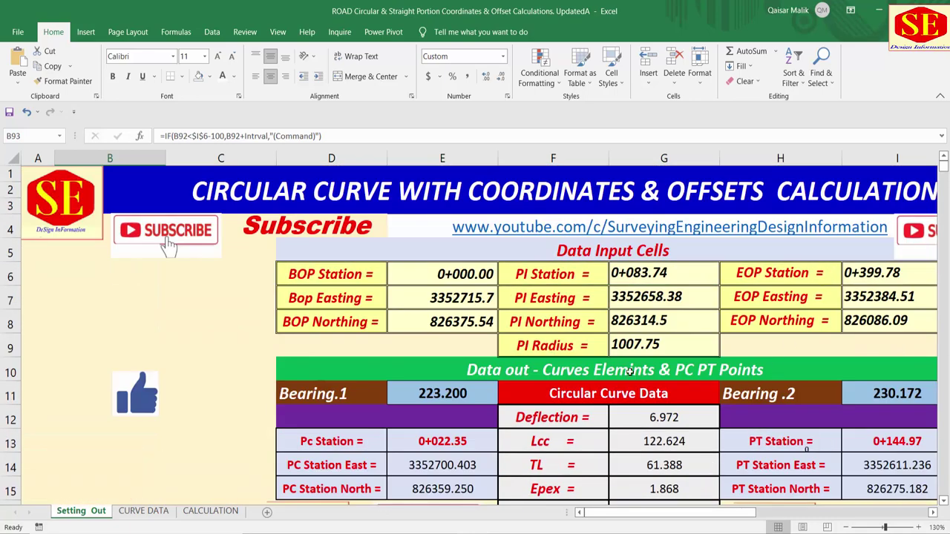
scroll(668, 334, right, 1)
scroll(690, 304, right, 1)
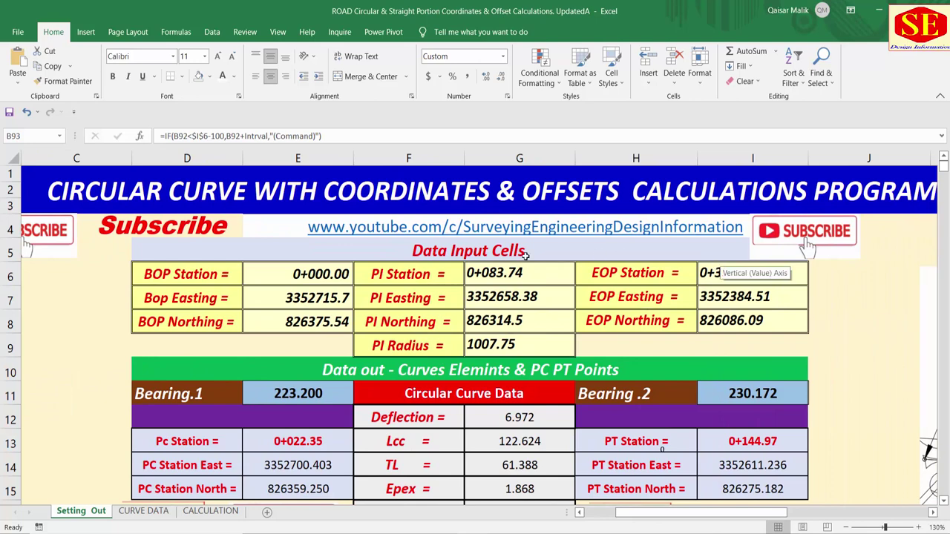
scroll(535, 297, down, 2)
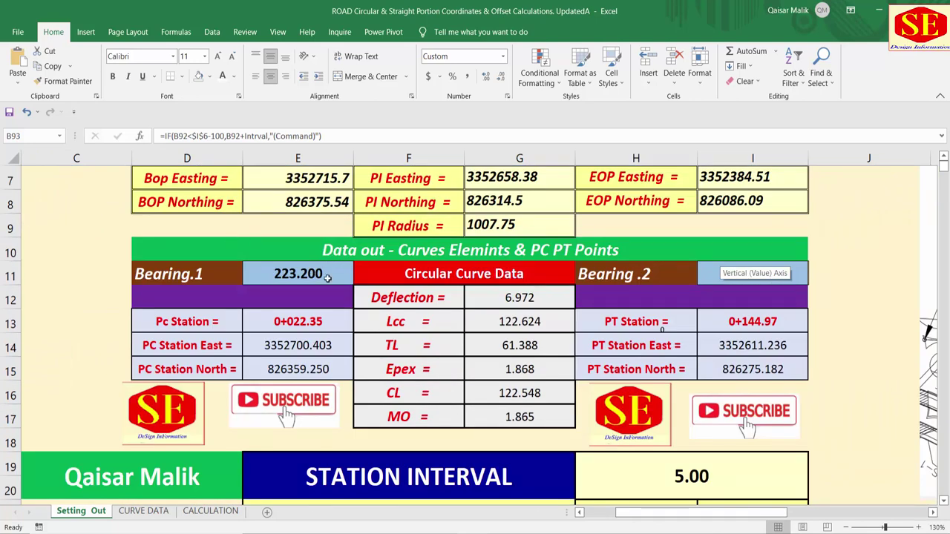
Step: Move the road drawing left beside the tables, off the EOP and PT cells, checking Bearing.1
drag(929, 279, 604, 257)
drag(779, 257, 760, 288)
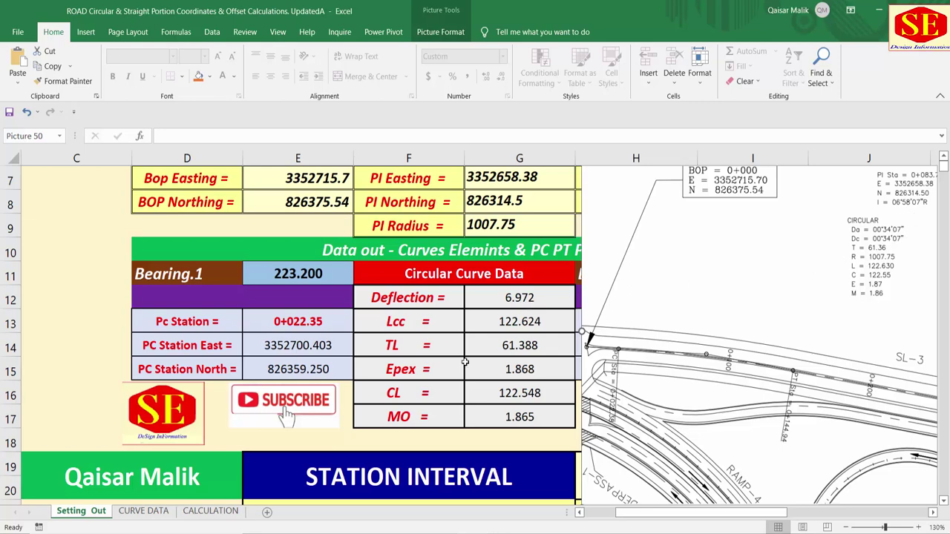
click(291, 275)
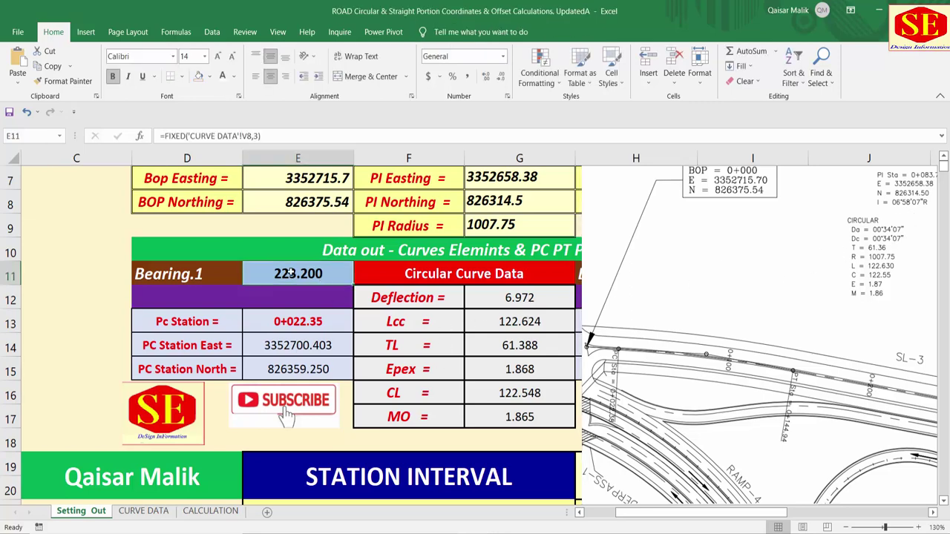
drag(547, 284, 724, 308)
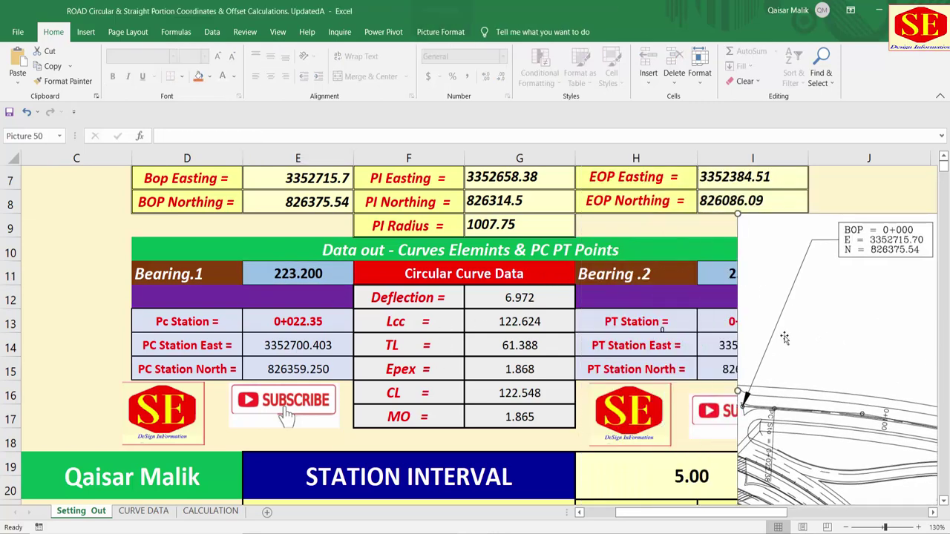
Step: Compare the Bearing.1, Bearing .2 and Deflection formulas, then set the drawing beside the Circular Curve Data table
click(737, 281)
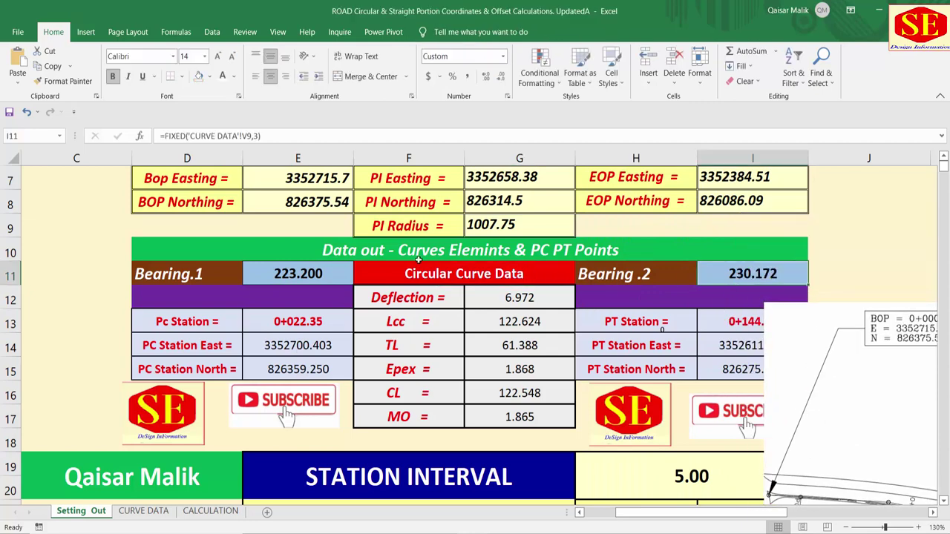
click(324, 264)
click(755, 281)
click(303, 272)
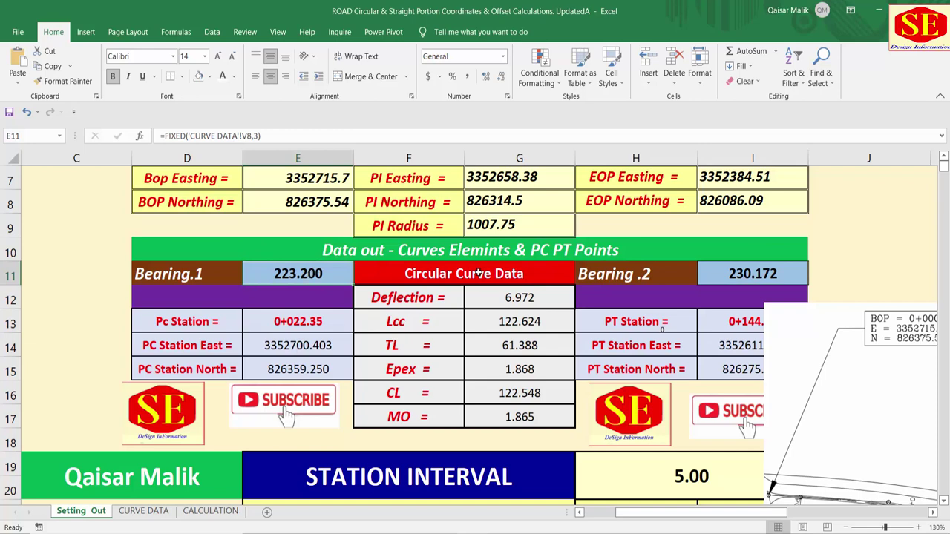
click(751, 273)
click(519, 297)
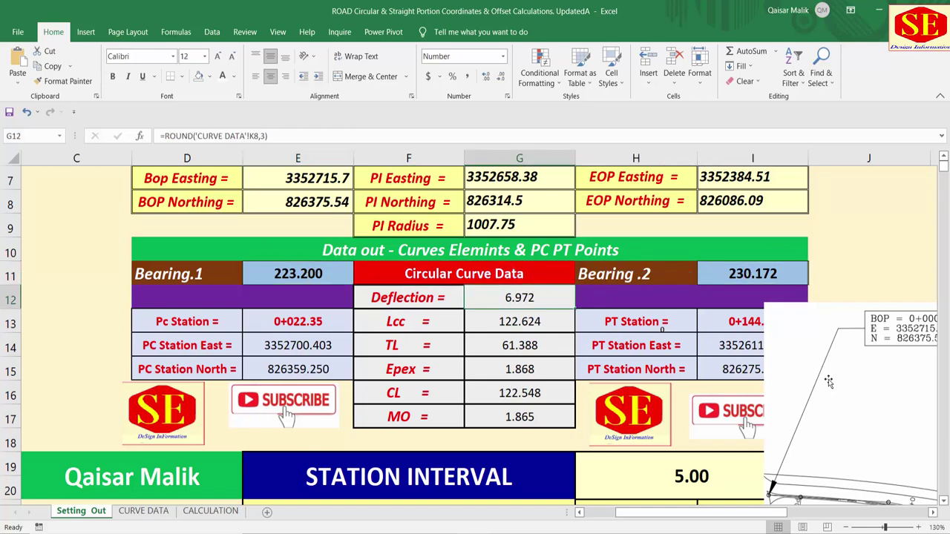
drag(798, 357, 612, 185)
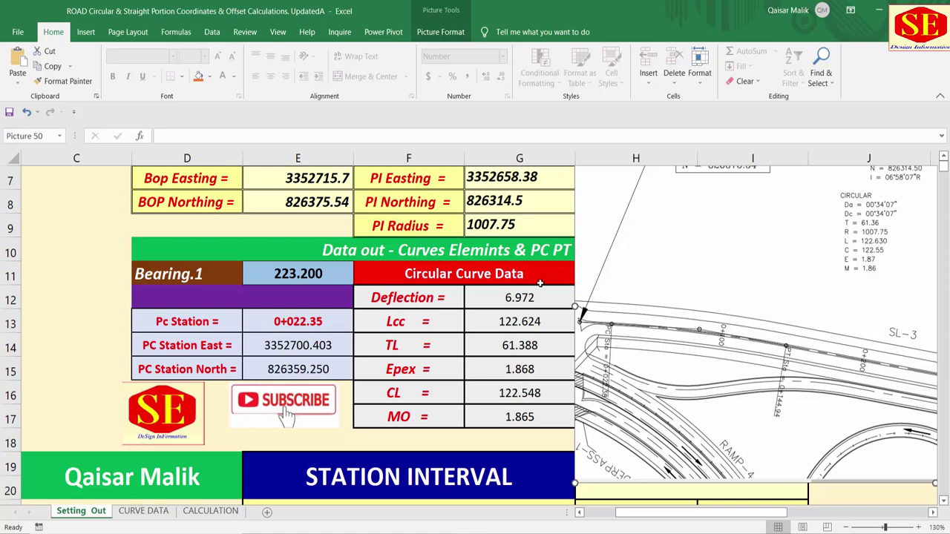
Step: Check TL in G14 (='CURVE DATA'!N8) and shift the drawing slightly down and right
scroll(519, 271, up, 1)
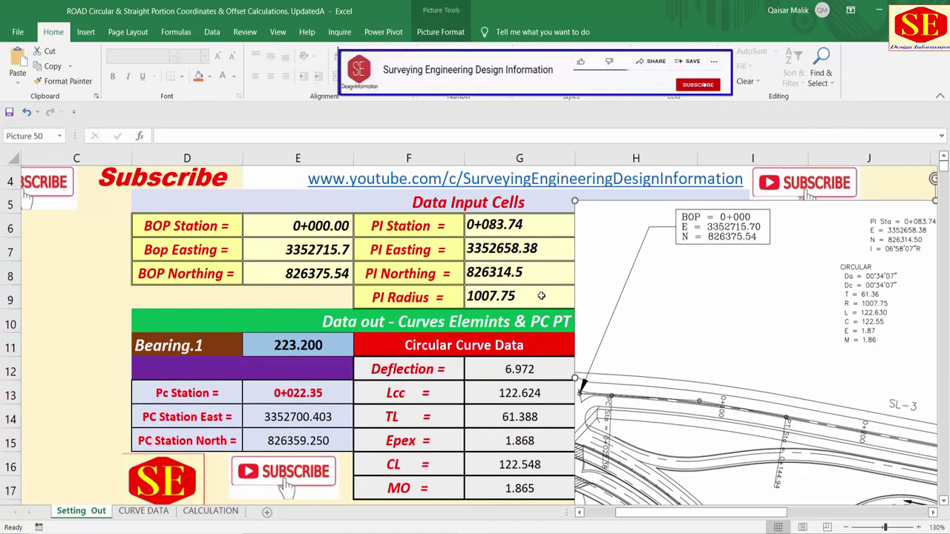
click(515, 420)
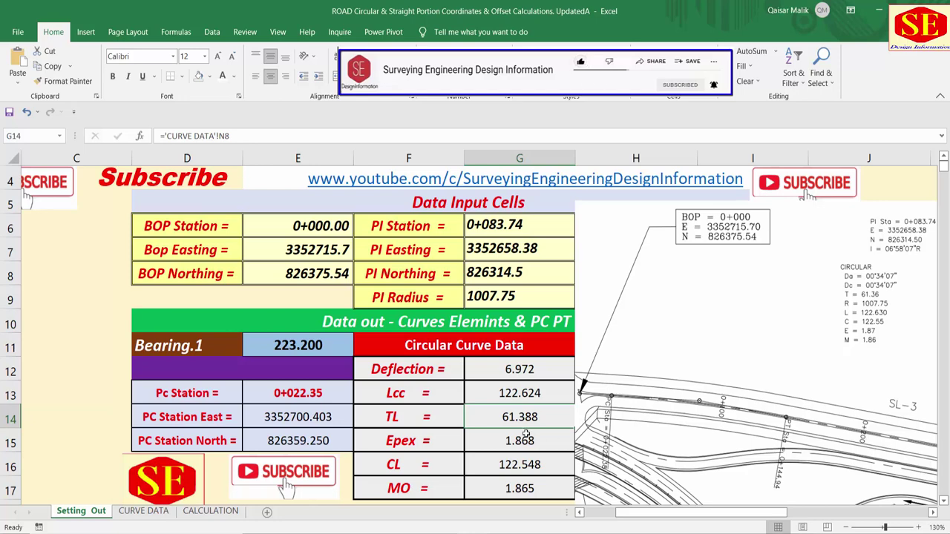
scroll(525, 420, down, 1)
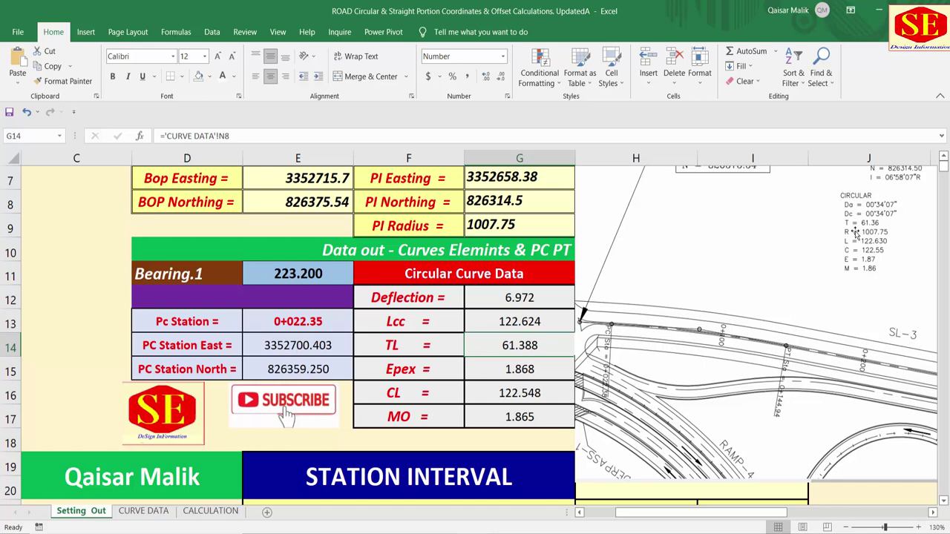
mouse_move(731, 244)
mouse_down()
mouse_move(857, 339)
mouse_move(663, 318)
mouse_up()
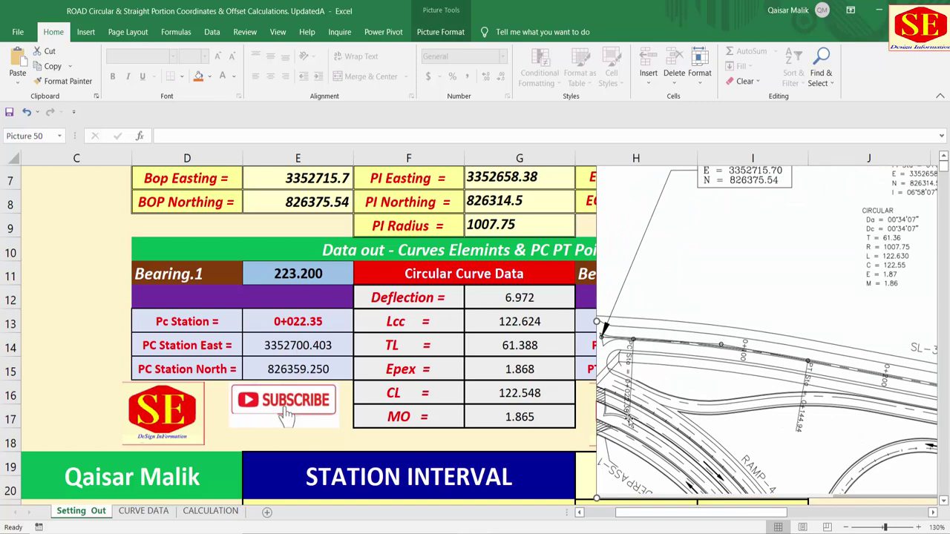
Step: Check the Pc Station formula and push the road drawing right, nudging it with the Right arrow
click(276, 324)
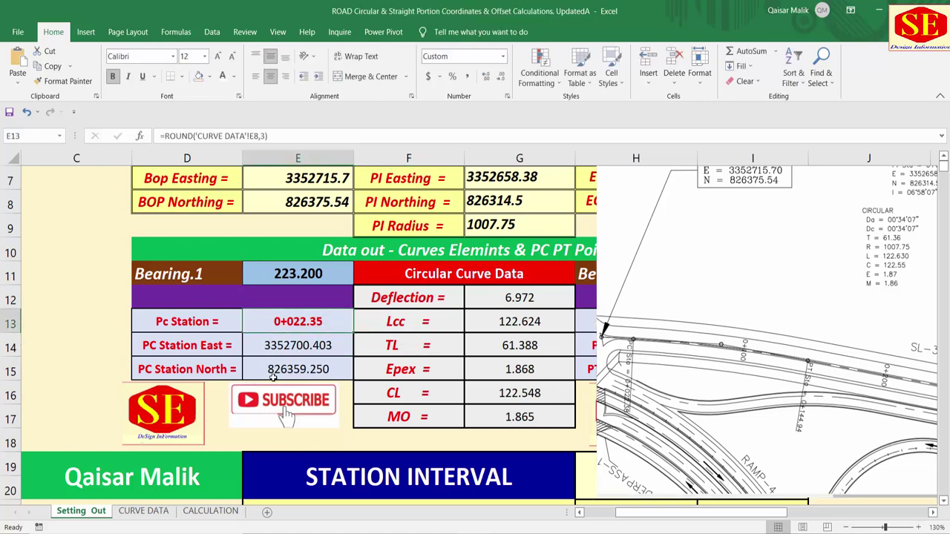
drag(811, 365, 896, 295)
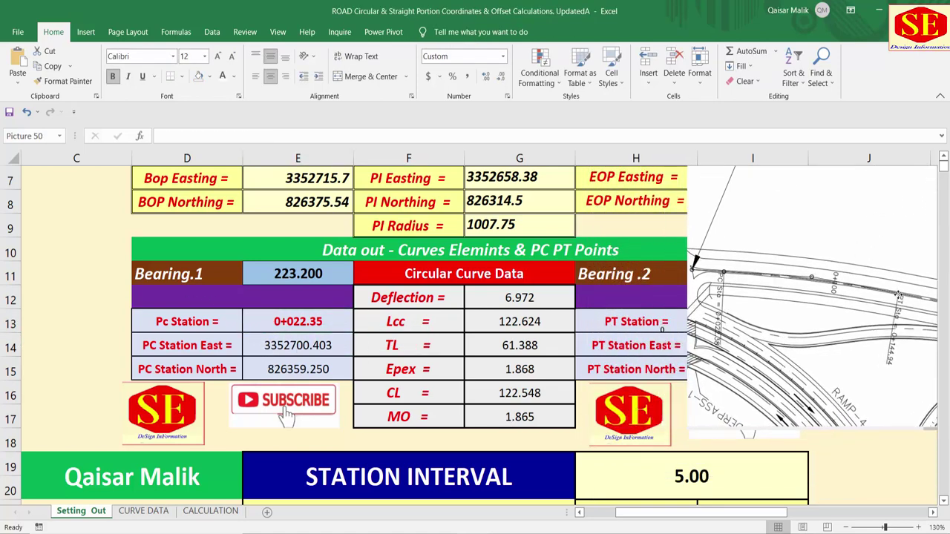
drag(734, 515, 766, 515)
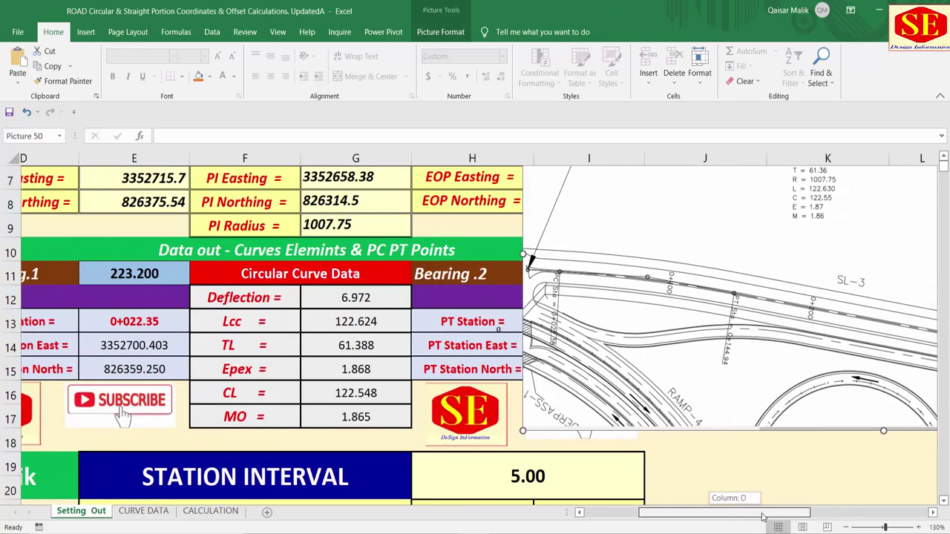
key(Right)
key(Right)
key(Right)
key(Right)
key(Right)
key(Right)
key(Right)
key(Right)
key(Right)
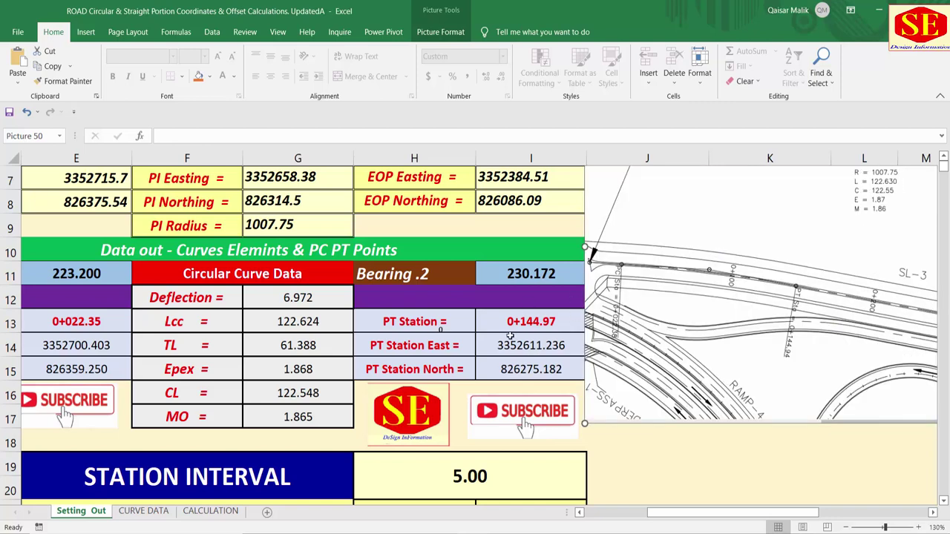
Step: Set the sheet zoom to 120% and scroll back over the curve tables
scroll(668, 400, down, 4)
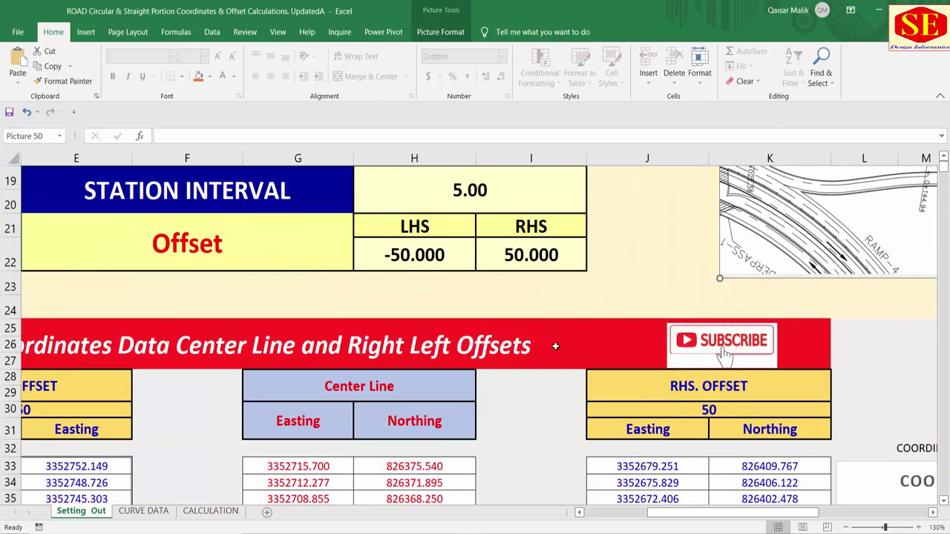
drag(711, 515, 647, 515)
scroll(647, 519, up, 4)
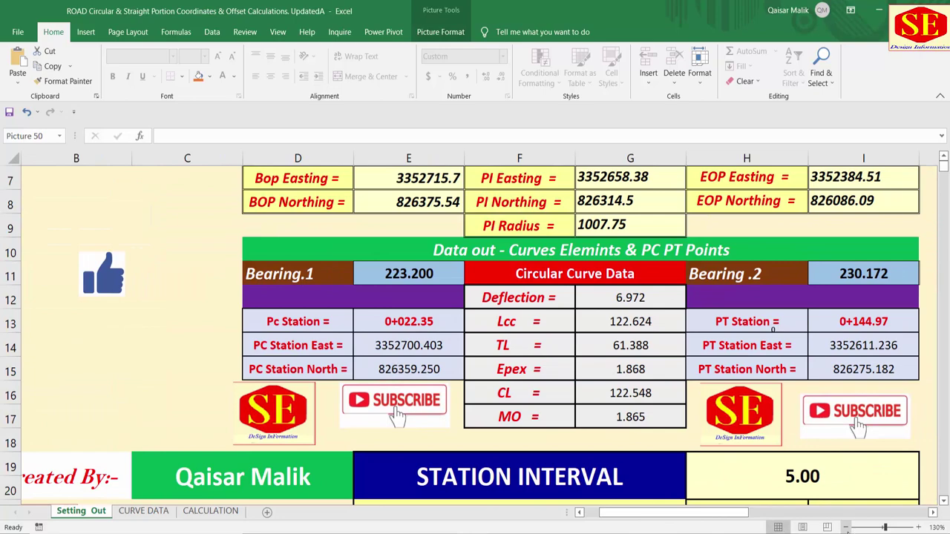
click(846, 527)
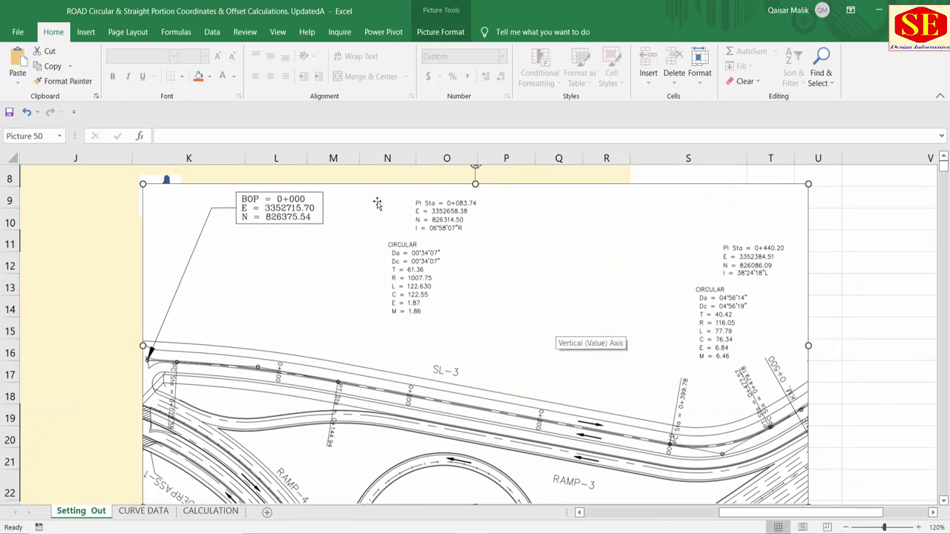
drag(800, 512, 679, 512)
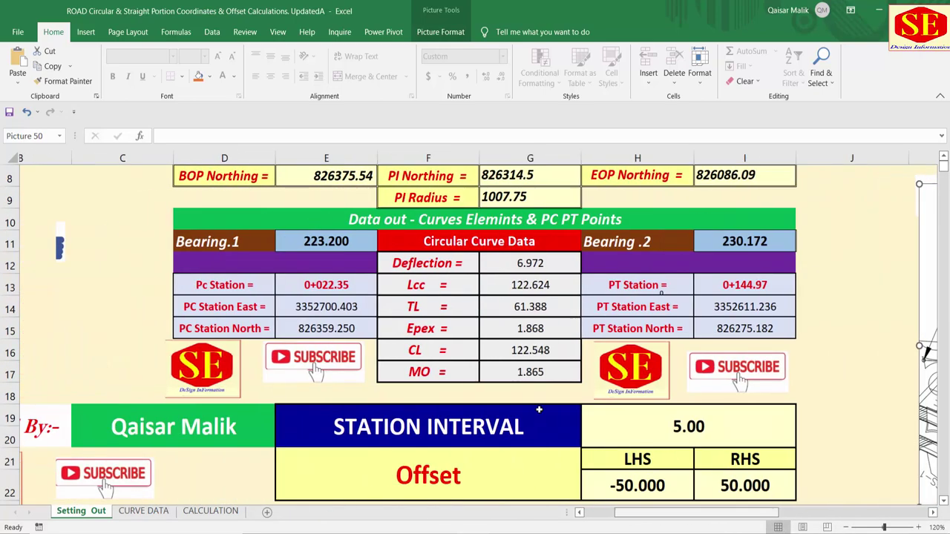
scroll(524, 380, up, 3)
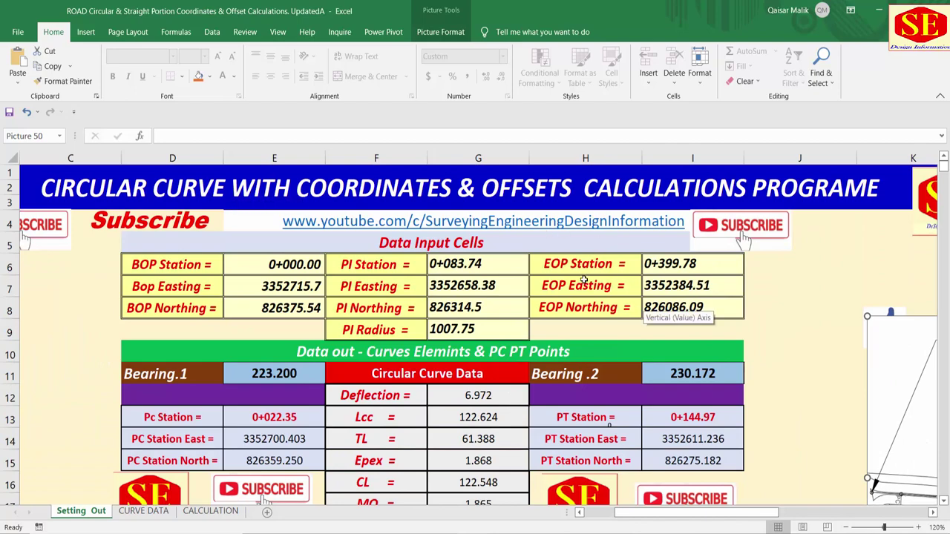
scroll(580, 276, down, 3)
scroll(636, 275, down, 2)
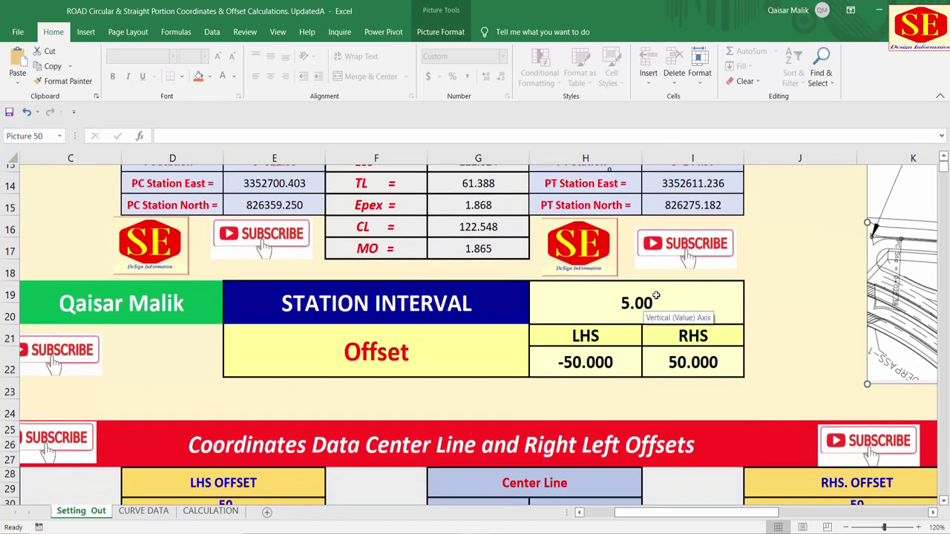
Step: Enter a station interval of 1, then change it to 2
click(636, 264)
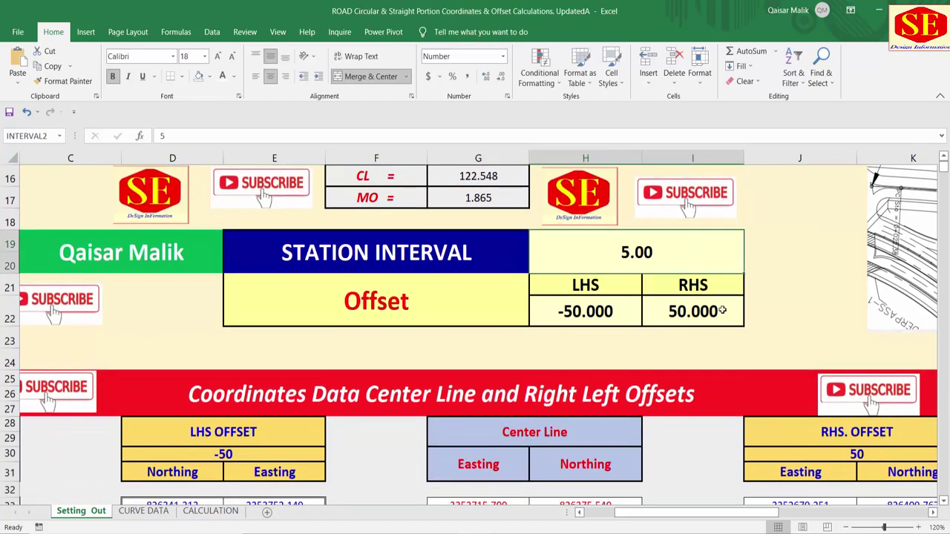
text(1)
key(Return)
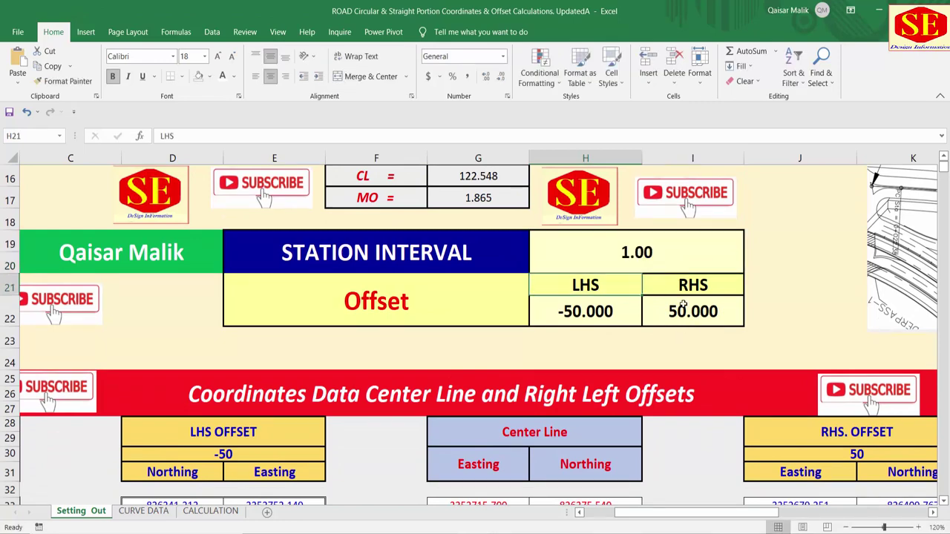
click(650, 250)
text(2)
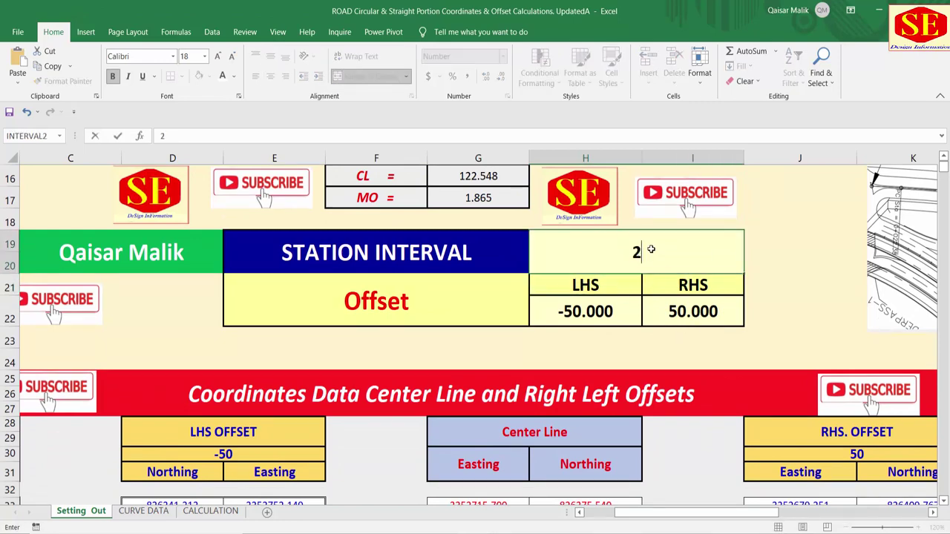
key(Return)
Step: Scroll through the recalculated station coordinate tables and the layout chart
scroll(656, 261, down, 2)
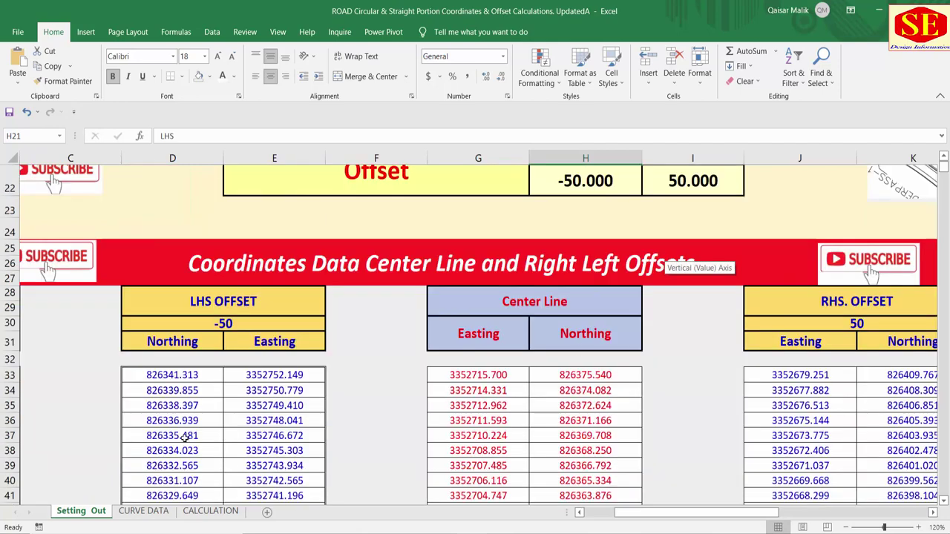
drag(635, 512, 318, 519)
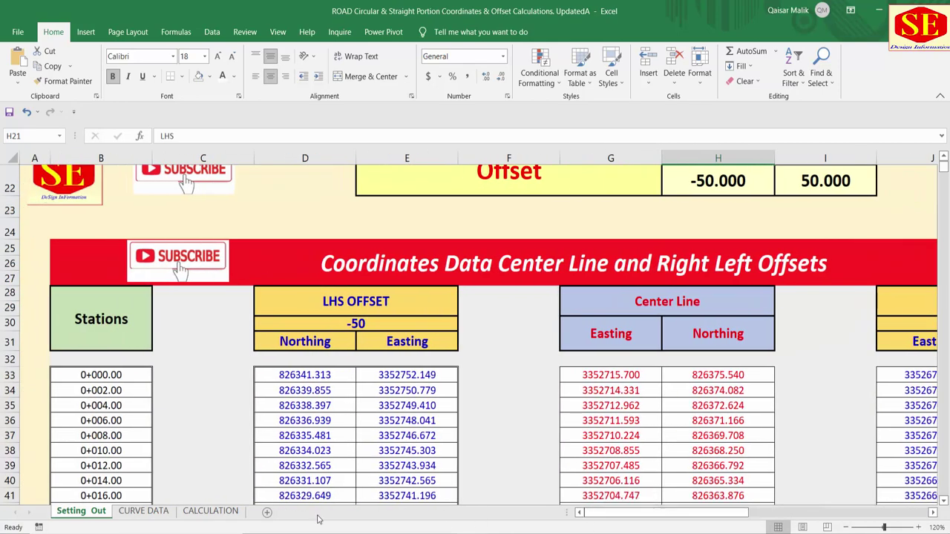
scroll(108, 394, down, 1)
scroll(87, 260, down, 2)
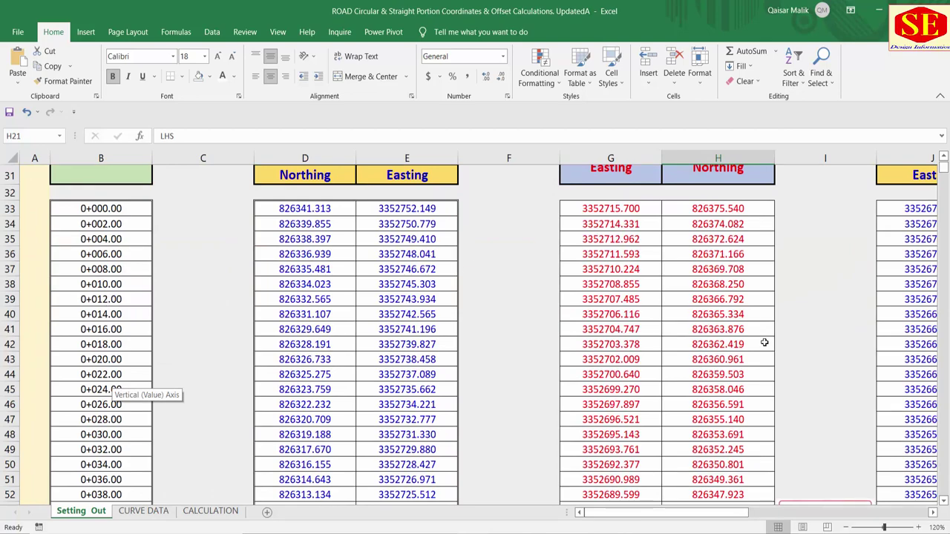
drag(718, 512, 811, 512)
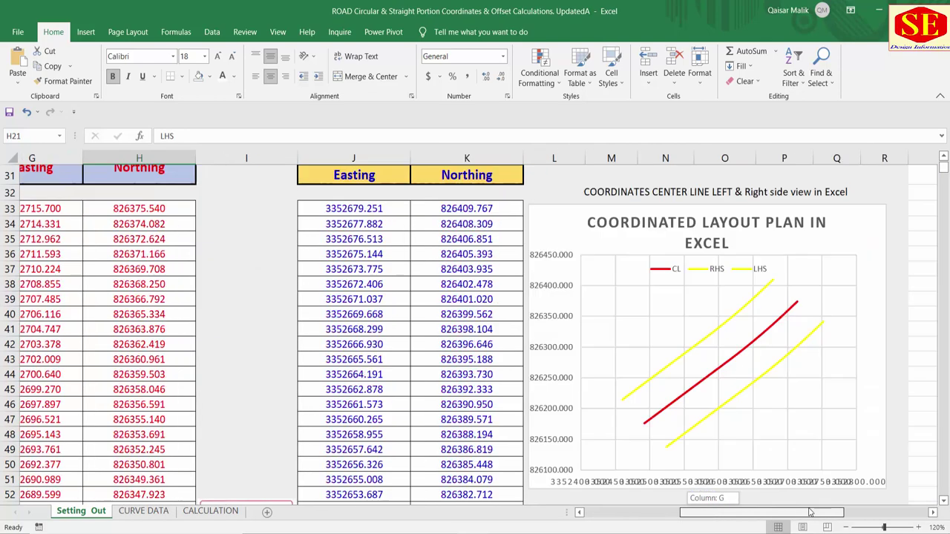
scroll(811, 512, up, 3)
scroll(502, 376, up, 2)
scroll(502, 376, up, 2)
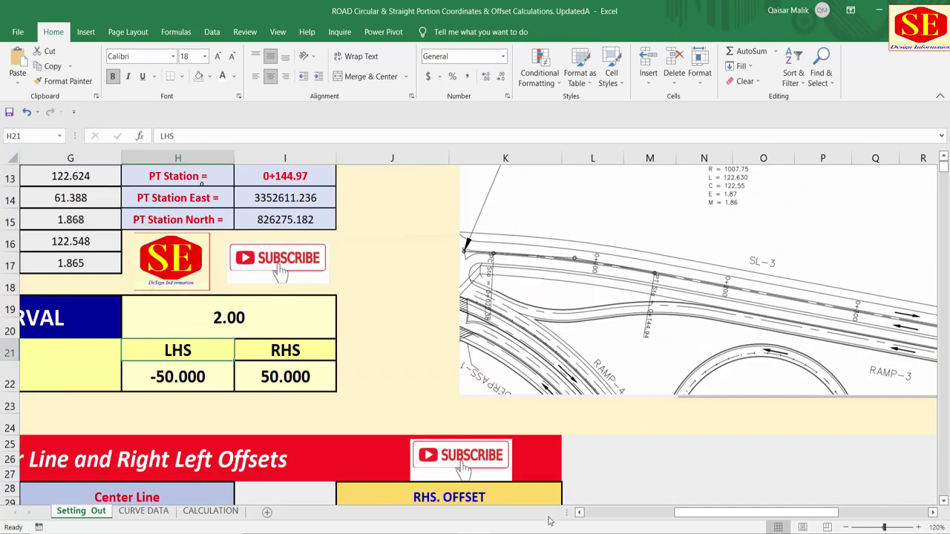
drag(719, 521, 653, 521)
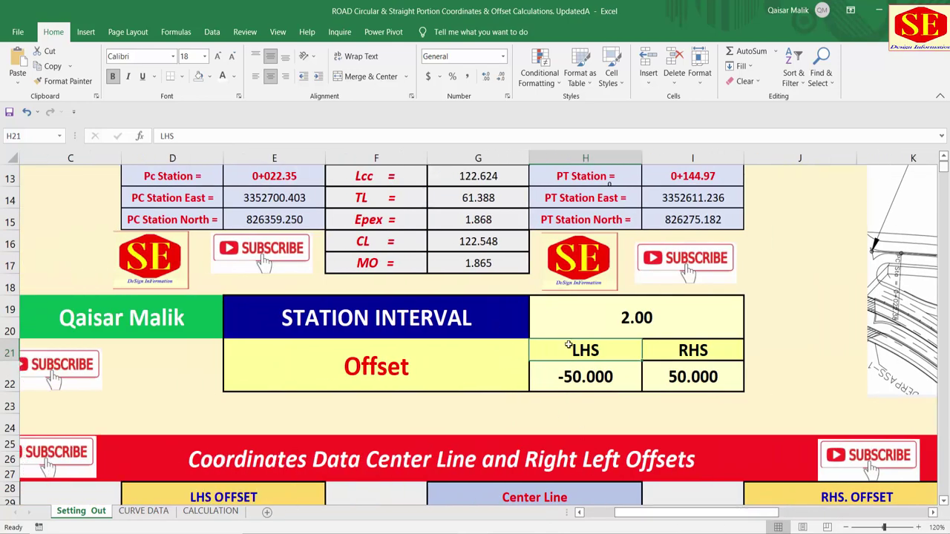
Step: Try offsets of -20 LHS in H22 and 20 RHS in I22, checking the RHS heading formula
click(604, 381)
text(-)
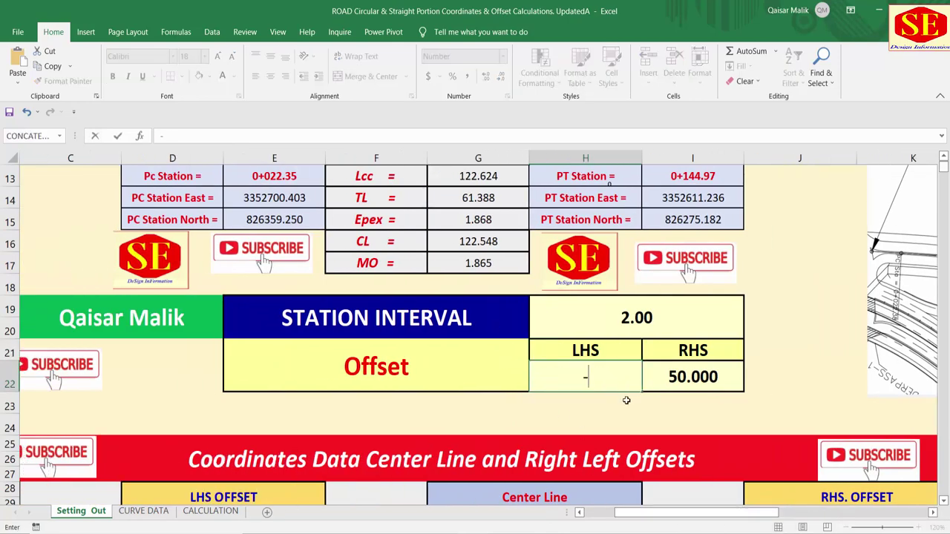
text(20)
key(Return)
click(681, 377)
text(20)
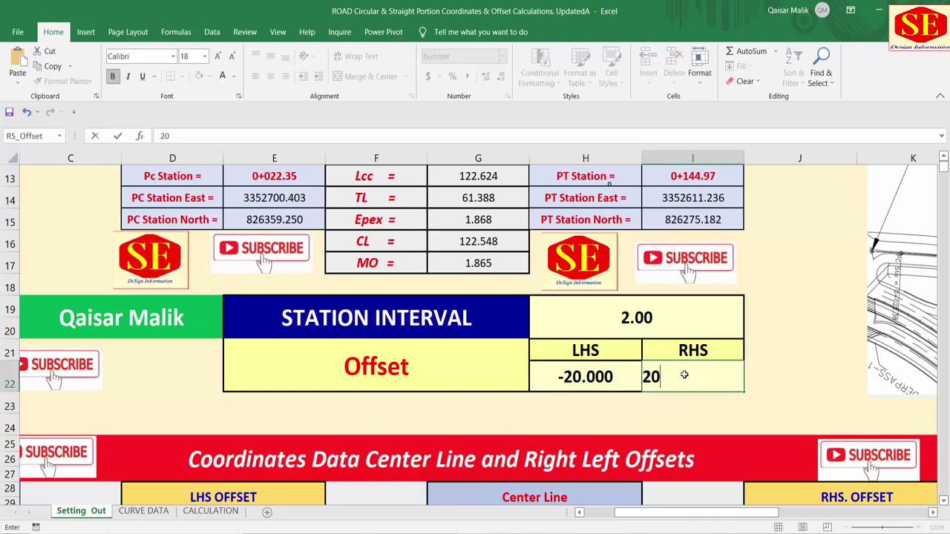
key(Return)
scroll(684, 375, down, 3)
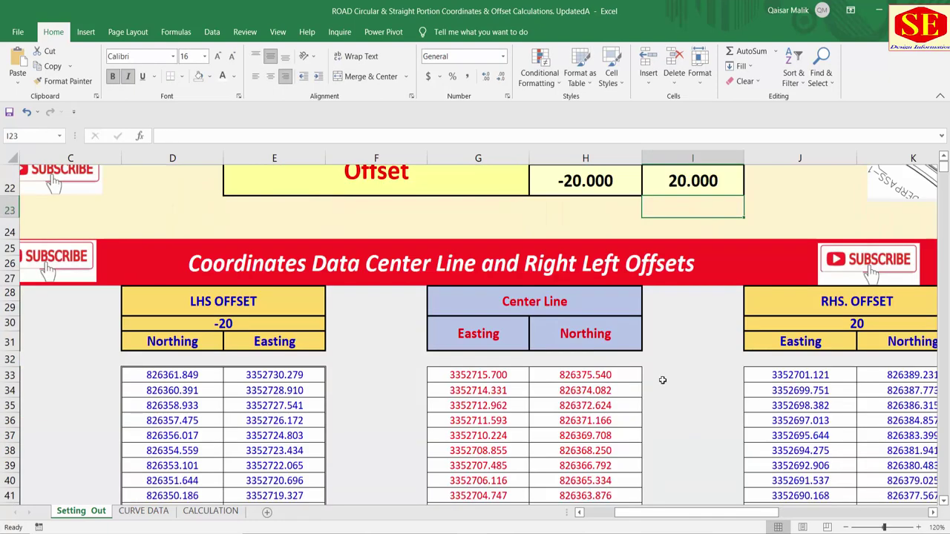
click(846, 319)
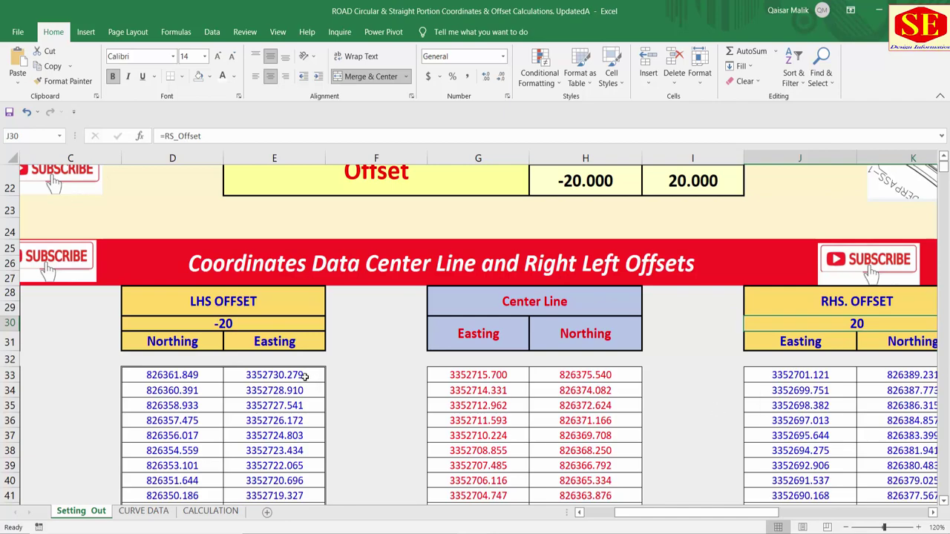
scroll(669, 311, down, 3)
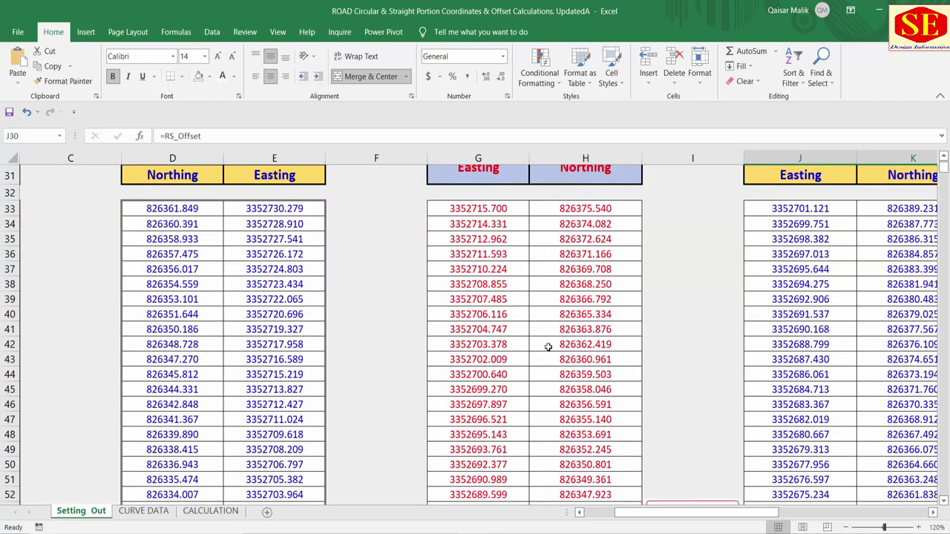
scroll(548, 347, up, 2)
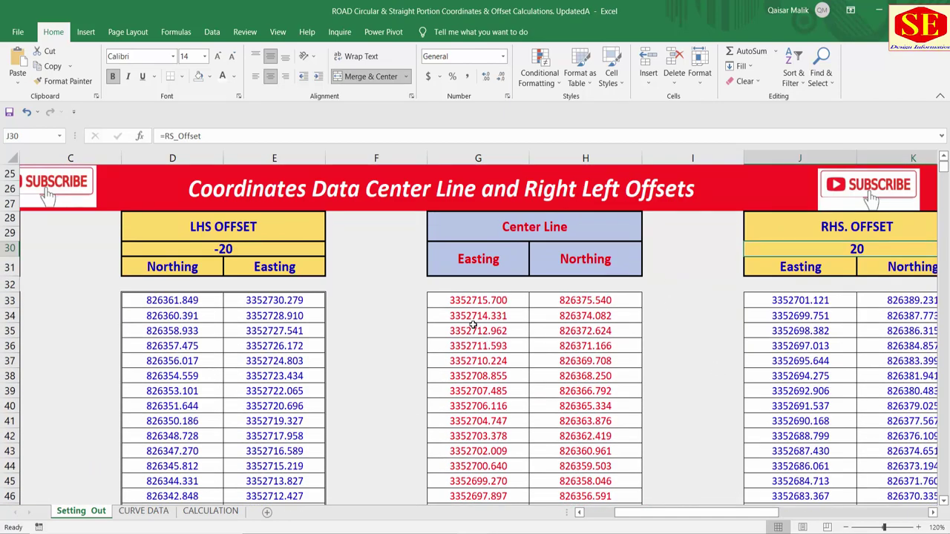
scroll(505, 285, up, 2)
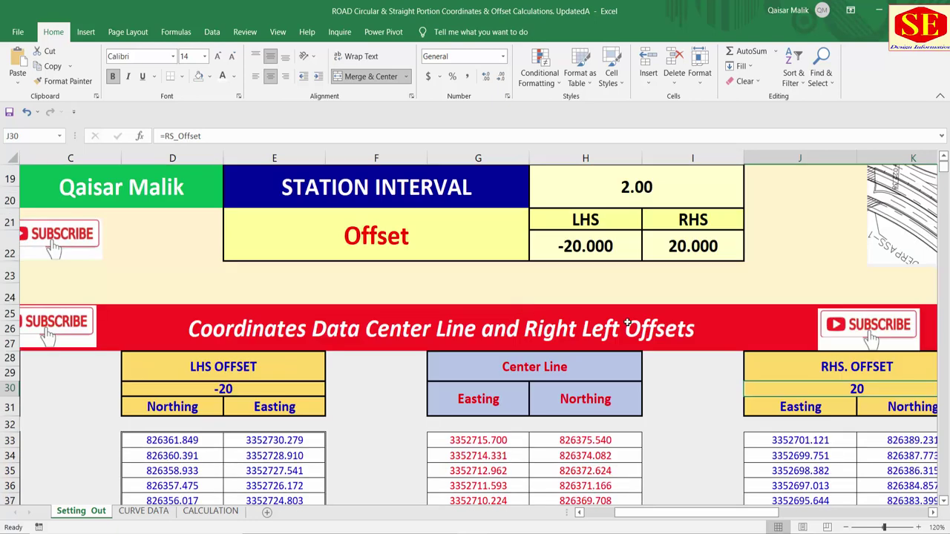
Step: Change the offsets to -5 on the left and 10 on the right
click(577, 247)
text(-5)
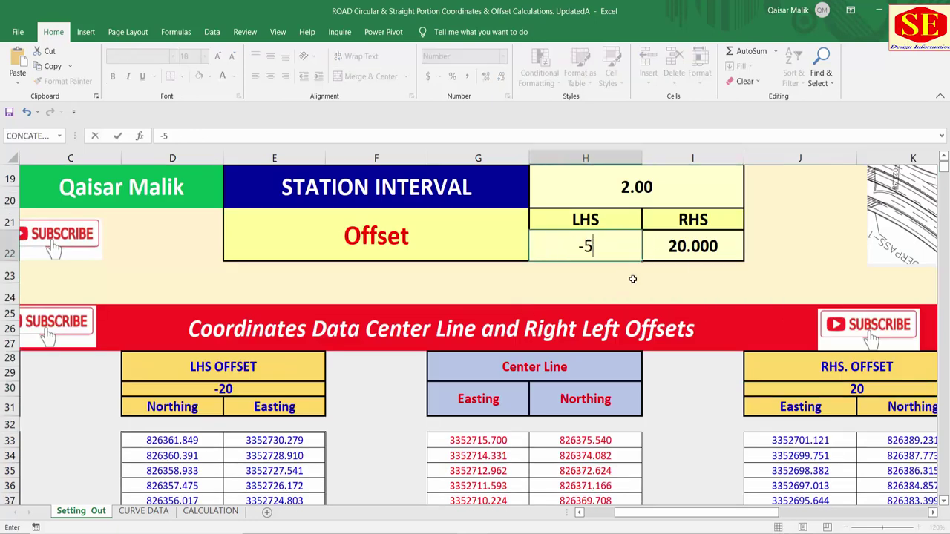
key(Return)
click(706, 245)
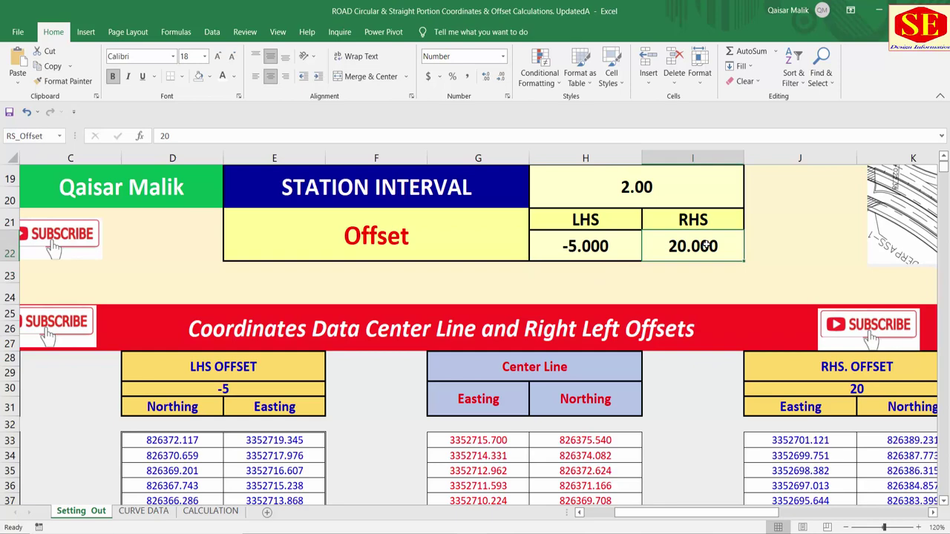
text(10)
key(Return)
scroll(778, 419, down, 1)
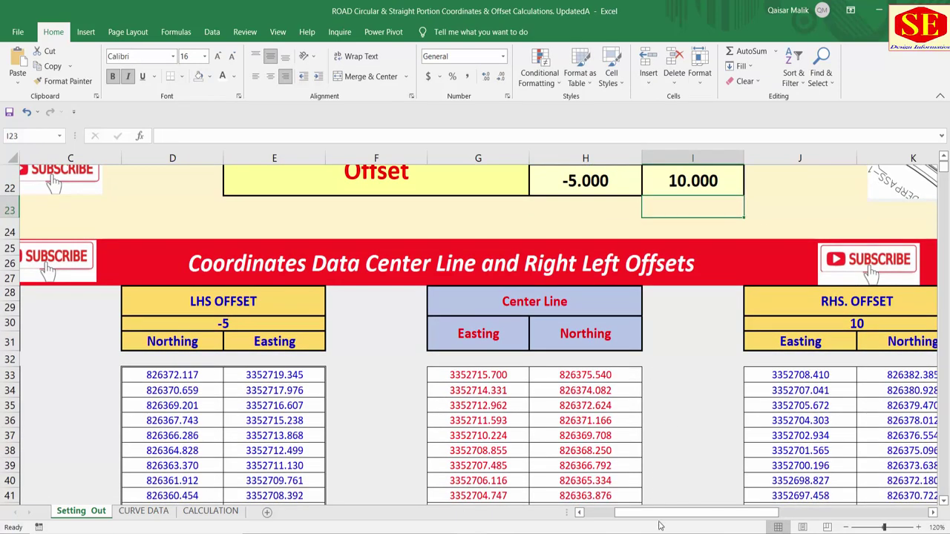
Step: Scroll to the Coordinated Layout Plan chart, inspect its RHS line, then select cell H40
scroll(658, 513, right, 4)
scroll(772, 368, down, 2)
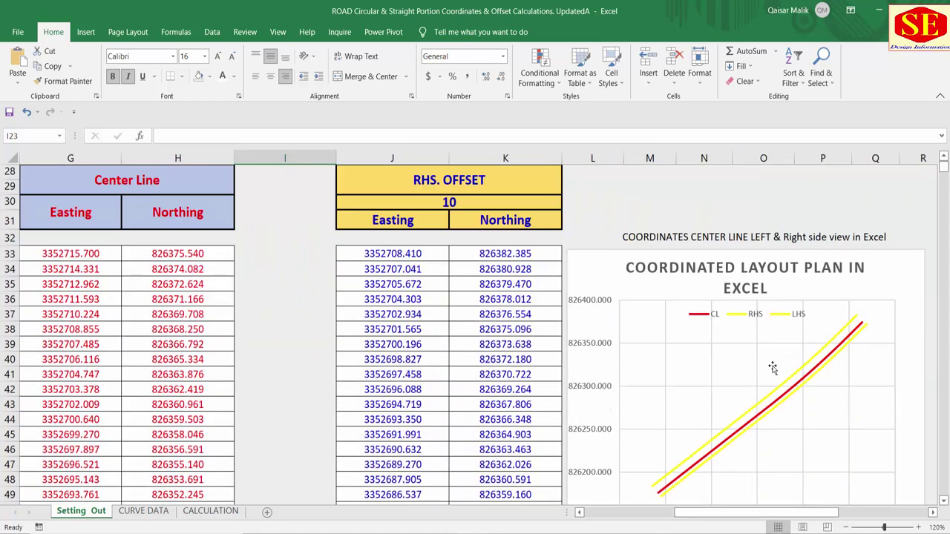
scroll(772, 368, down, 1)
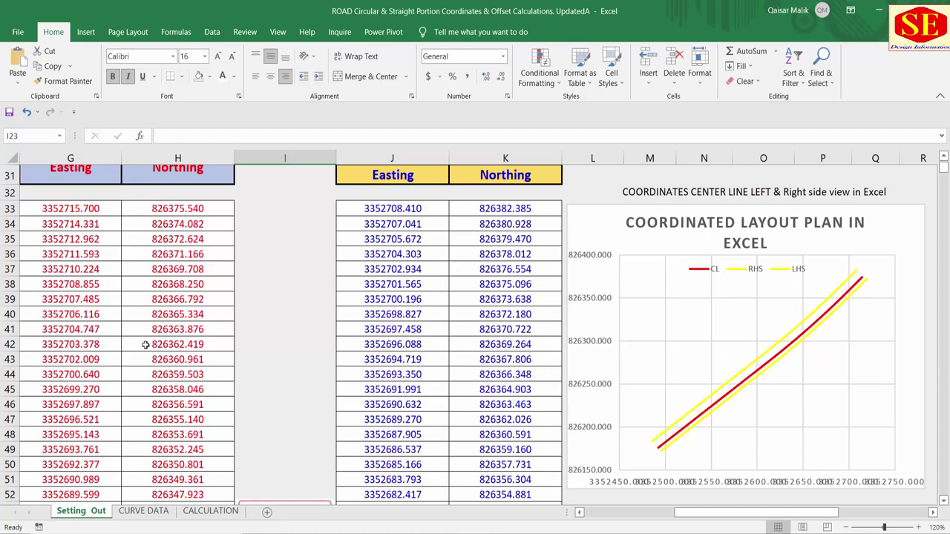
click(706, 401)
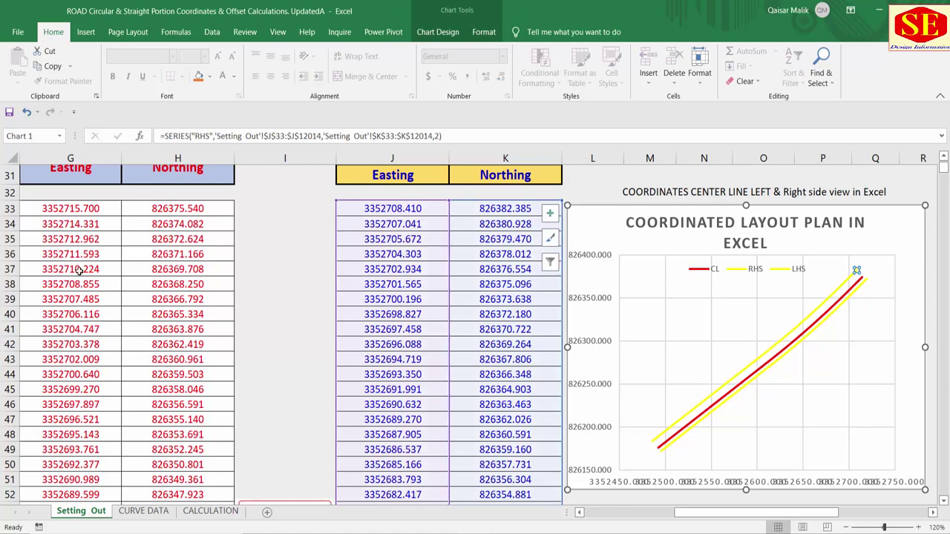
key(Escape)
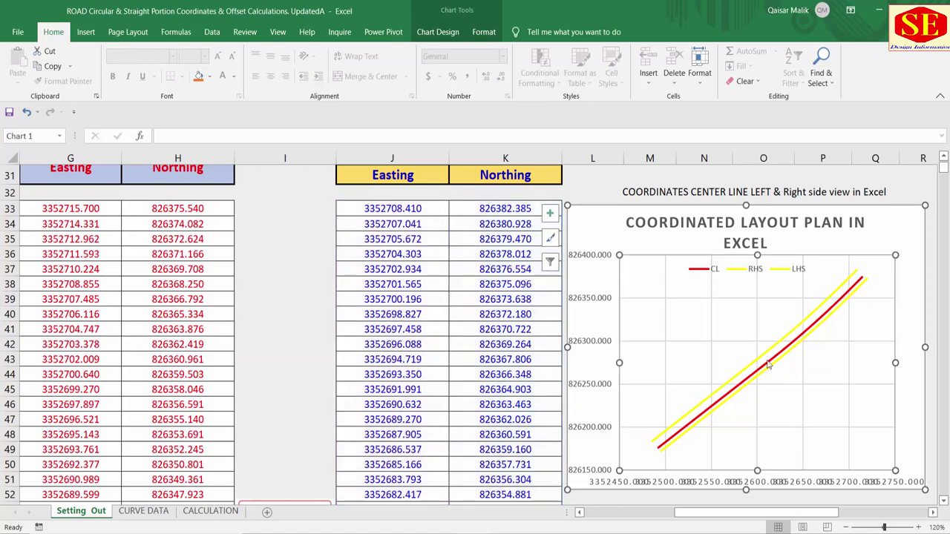
click(192, 317)
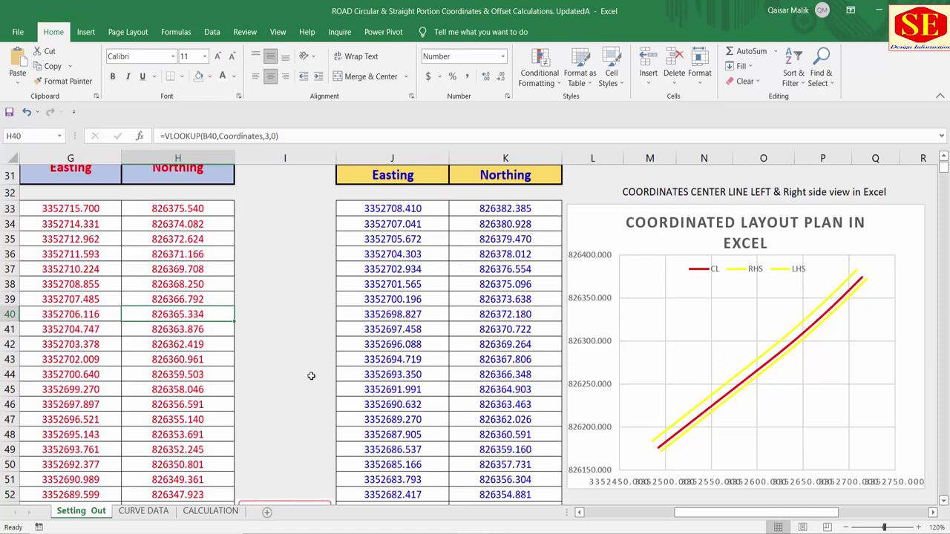
key(Delete)
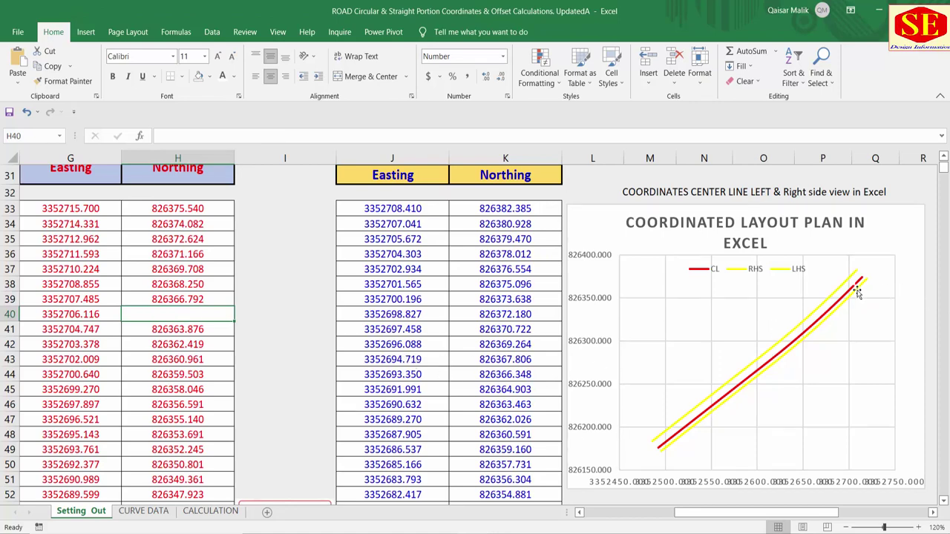
click(35, 314)
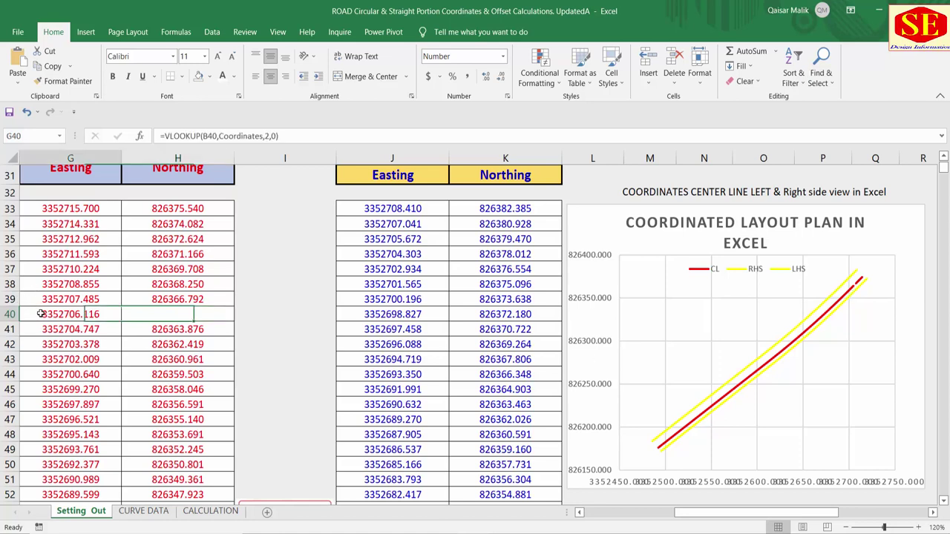
key(Delete)
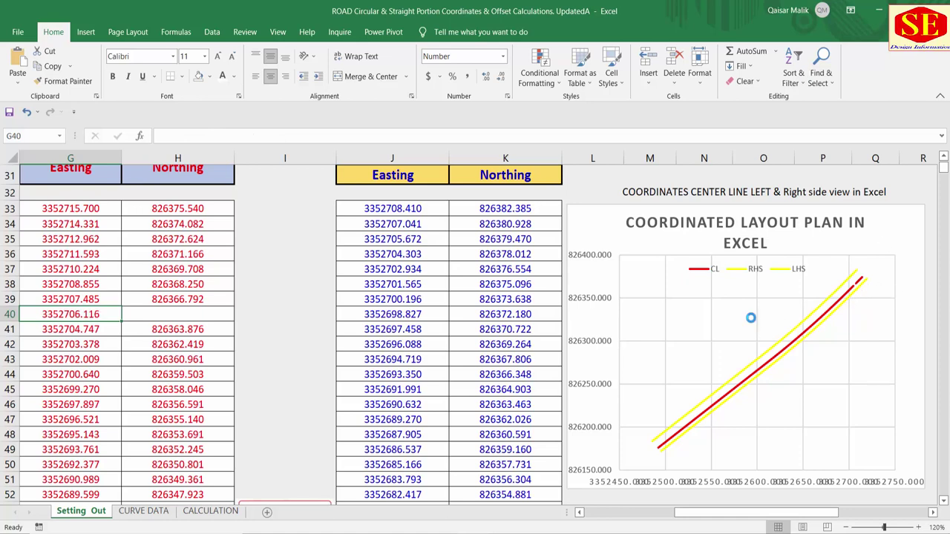
key(ctrl+z)
click(375, 314)
double_click(374, 314)
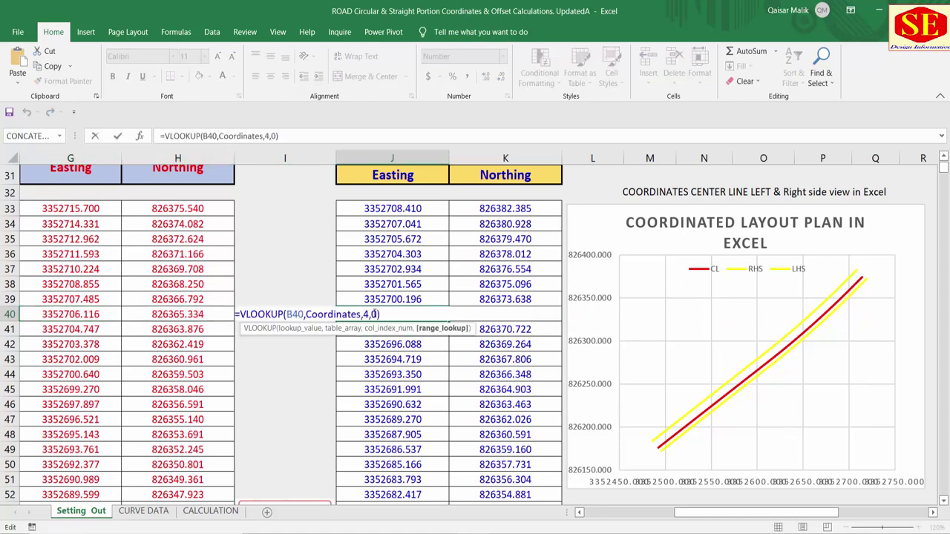
key(Escape)
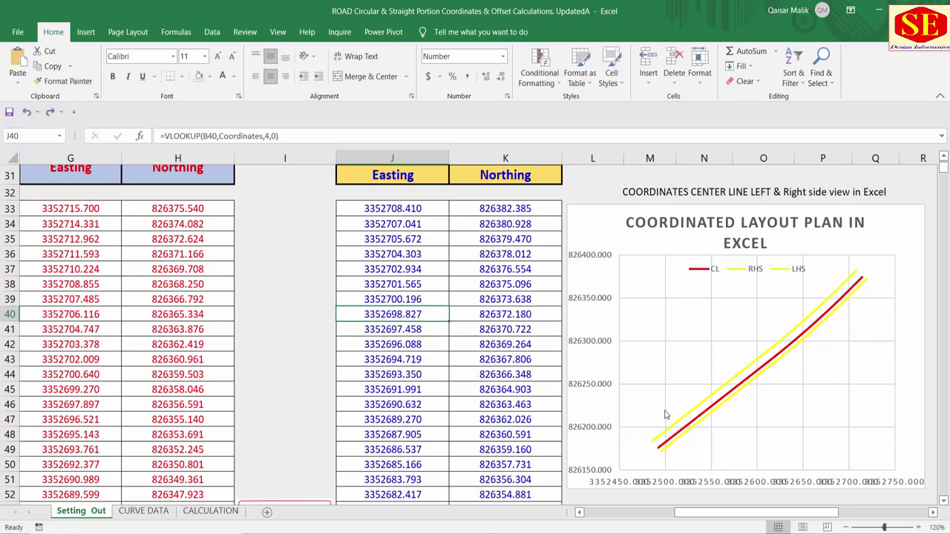
scroll(661, 408, up, 1)
scroll(740, 429, up, 1)
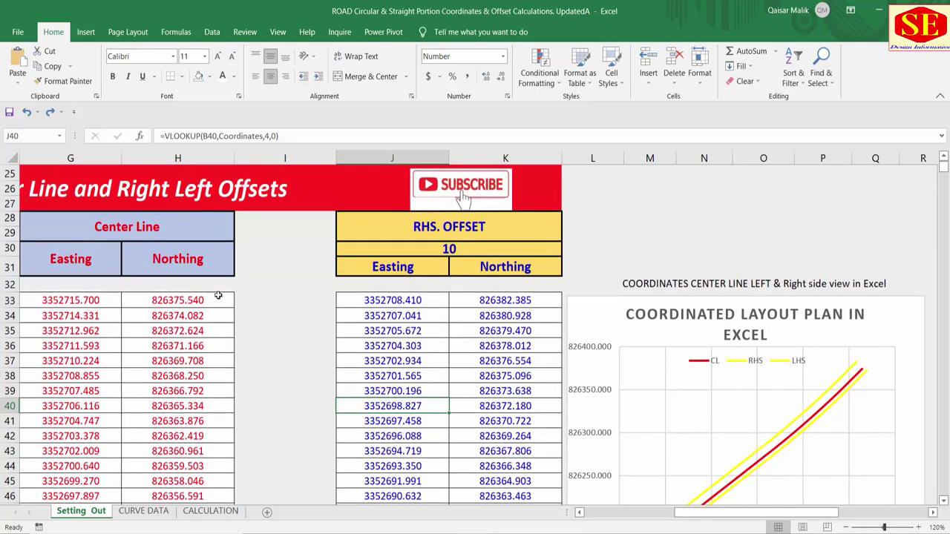
scroll(219, 295, up, 1)
scroll(209, 261, up, 1)
scroll(324, 263, down, 3)
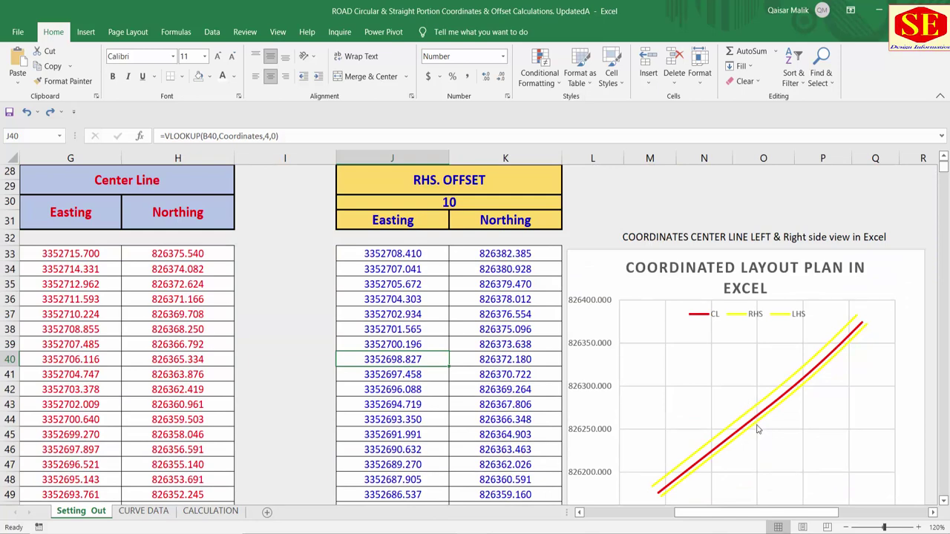
scroll(720, 446, up, 2)
Step: Change the LHS offset in H22 from -5 to -10 and check the result
click(208, 183)
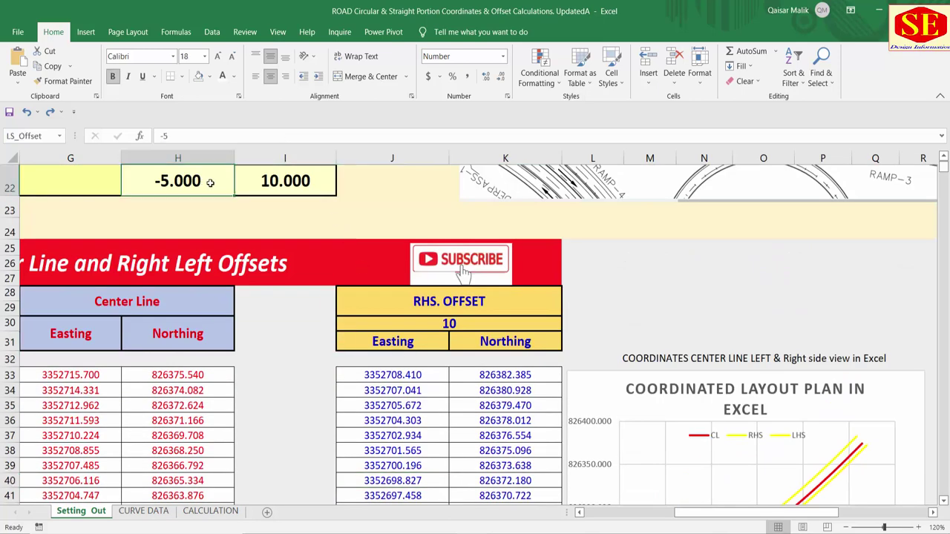
text(-10)
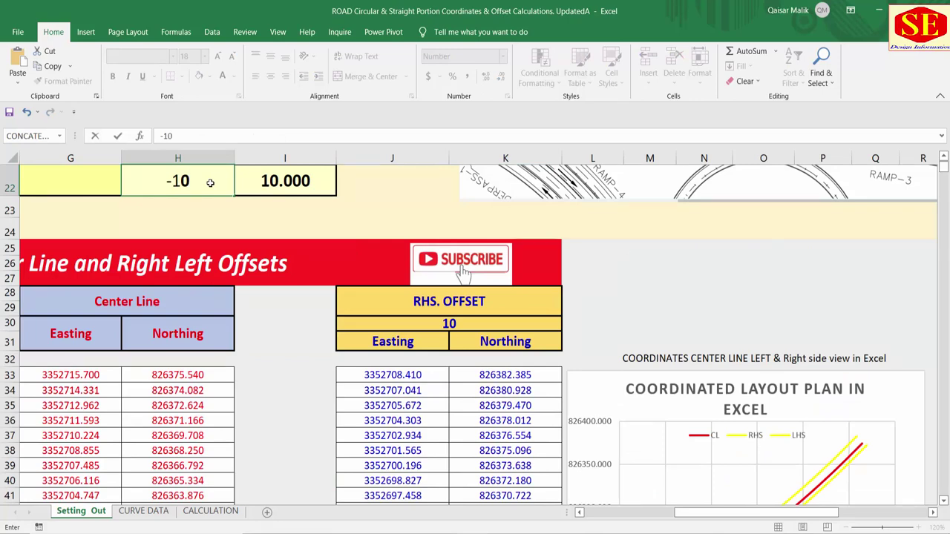
key(Return)
scroll(742, 267, down, 3)
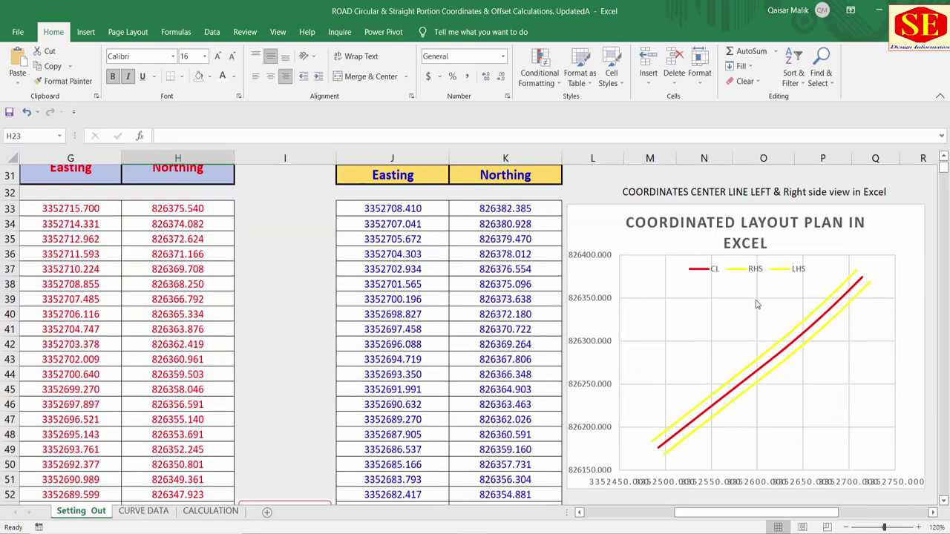
scroll(450, 377, up, 3)
scroll(359, 326, up, 1)
scroll(317, 286, up, 1)
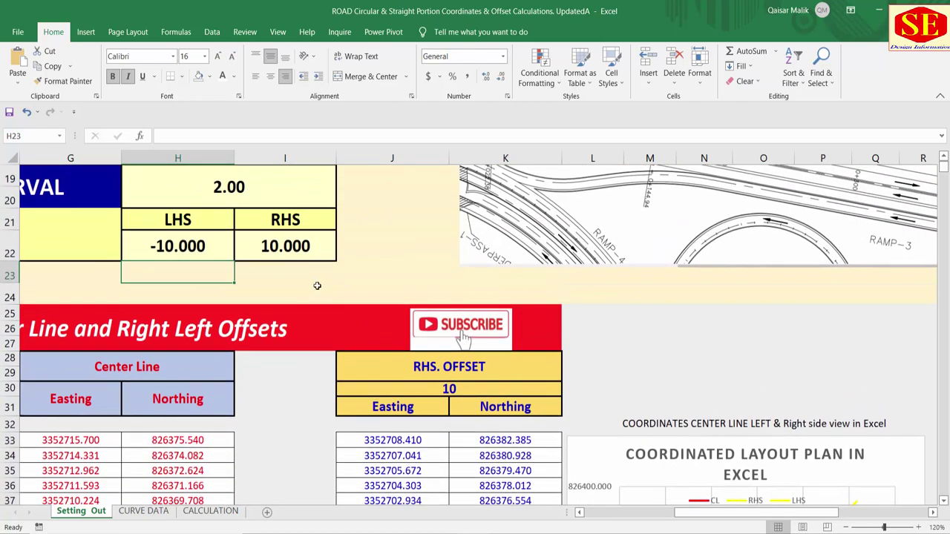
Step: Set the RHS offset in I22 to 50 and check the widened tables and chart
click(305, 250)
text(50)
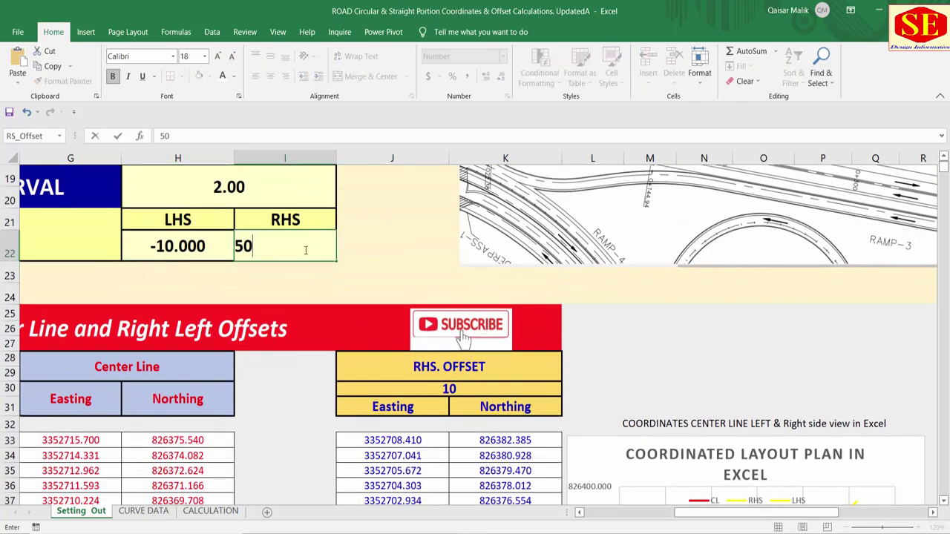
key(Return)
scroll(775, 416, down, 2)
scroll(775, 416, down, 1)
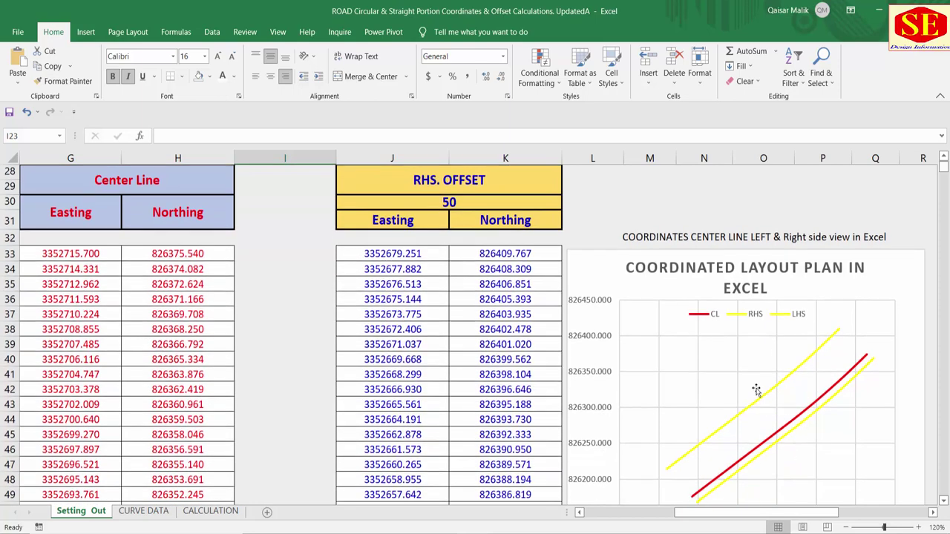
scroll(755, 387, up, 1)
scroll(755, 386, up, 2)
scroll(755, 386, up, 2)
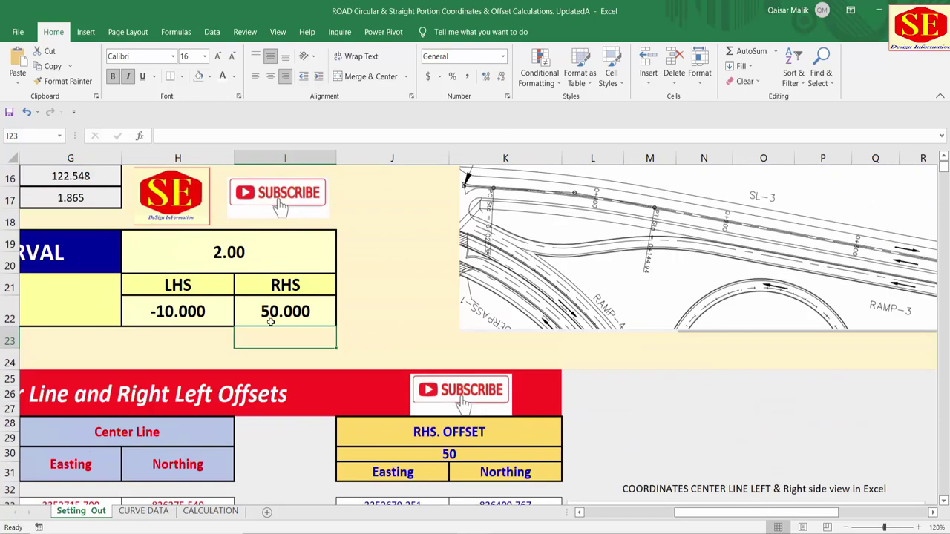
Step: Set the LHS offset in H22 to -50 to match the right side
click(185, 308)
text(-50)
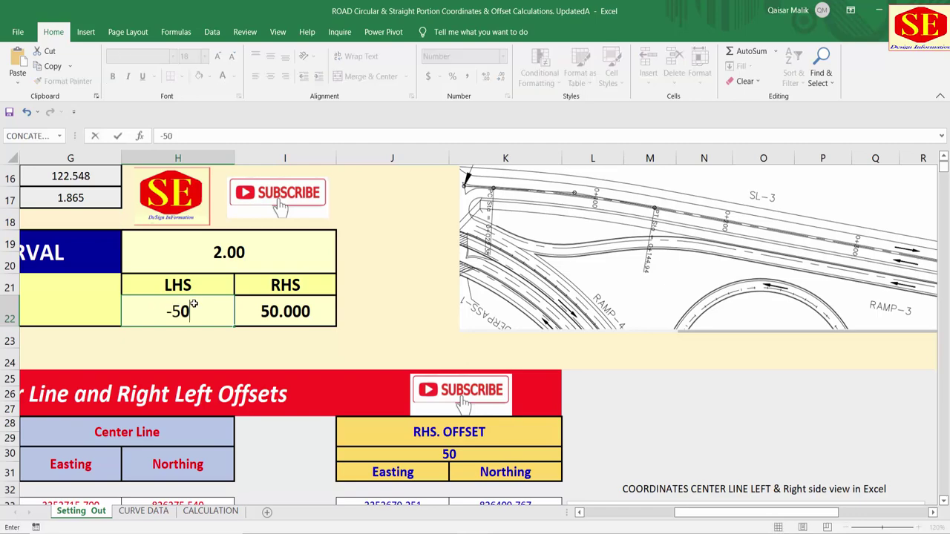
key(Return)
scroll(458, 272, down, 2)
scroll(462, 246, down, 1)
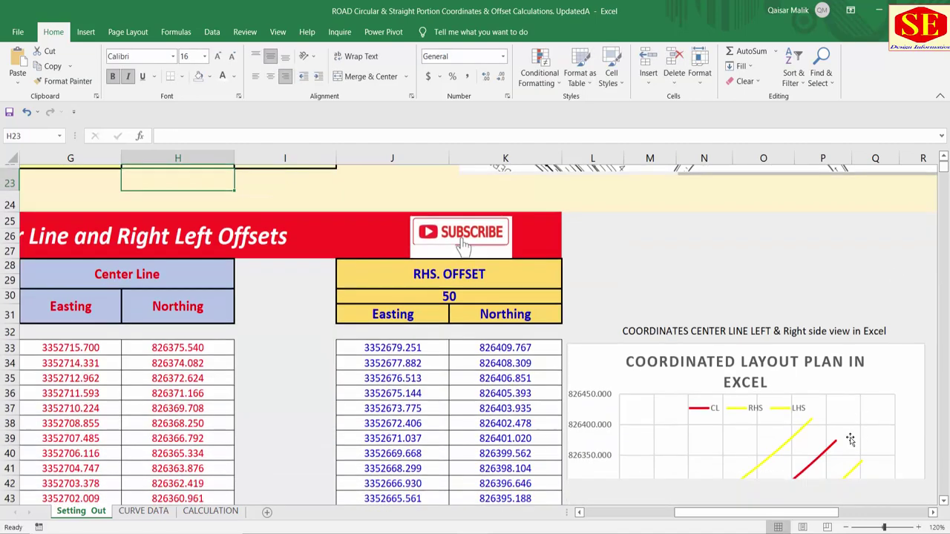
scroll(463, 245, down, 2)
mouse_move(757, 513)
mouse_down()
mouse_move(705, 513)
mouse_move(713, 517)
mouse_up()
scroll(399, 329, down, 10)
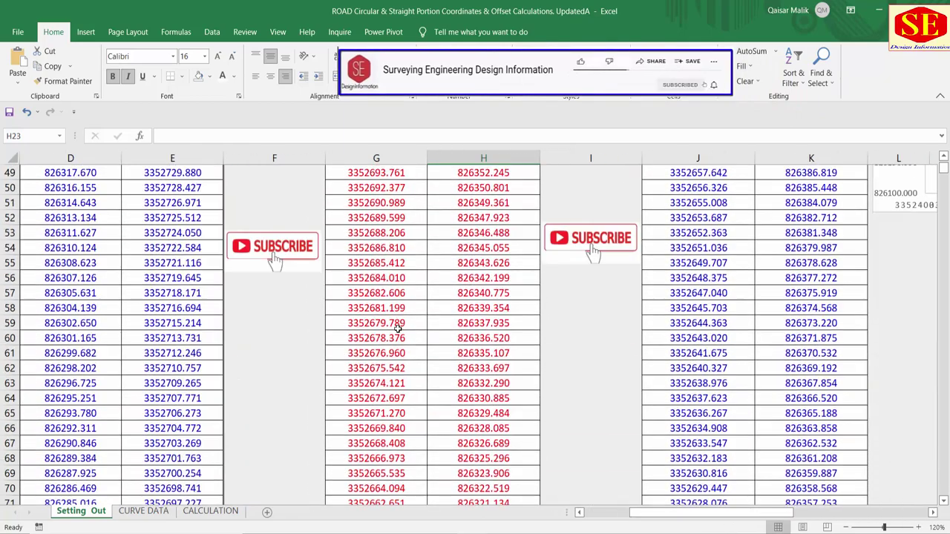
scroll(398, 329, down, 6)
scroll(398, 329, down, 6)
scroll(399, 328, down, 5)
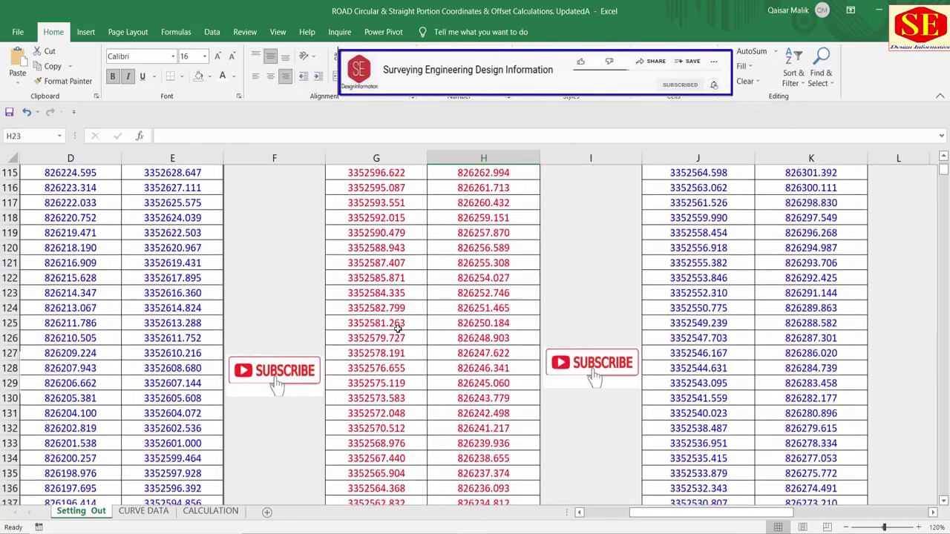
scroll(398, 329, down, 8)
scroll(401, 330, down, 3)
scroll(404, 363, down, 9)
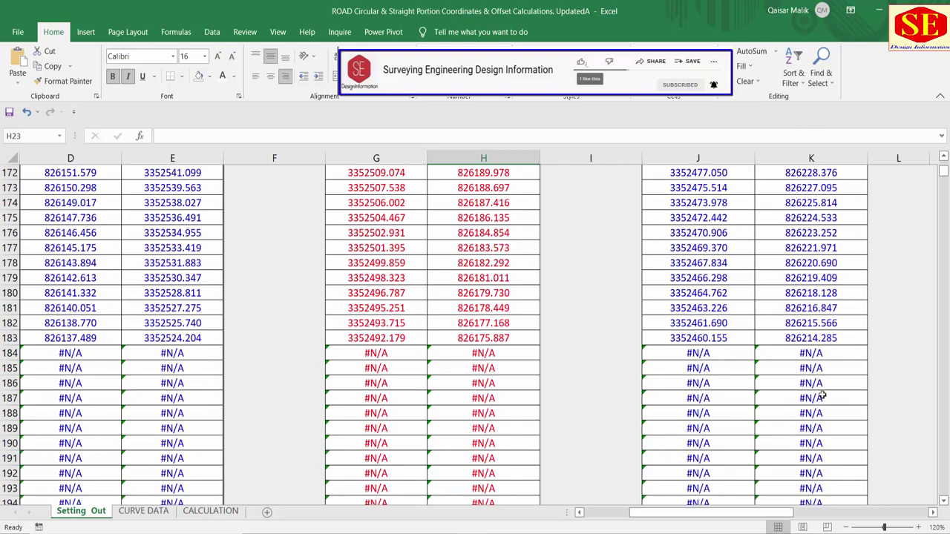
scroll(816, 393, down, 7)
scroll(418, 384, down, 6)
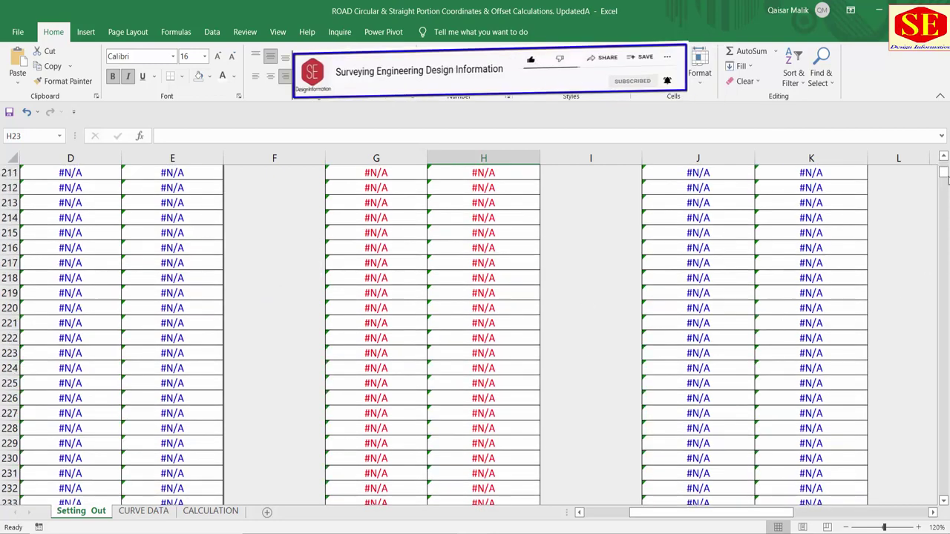
mouse_move(944, 172)
mouse_down()
mouse_move(944, 293)
mouse_move(937, 148)
mouse_up()
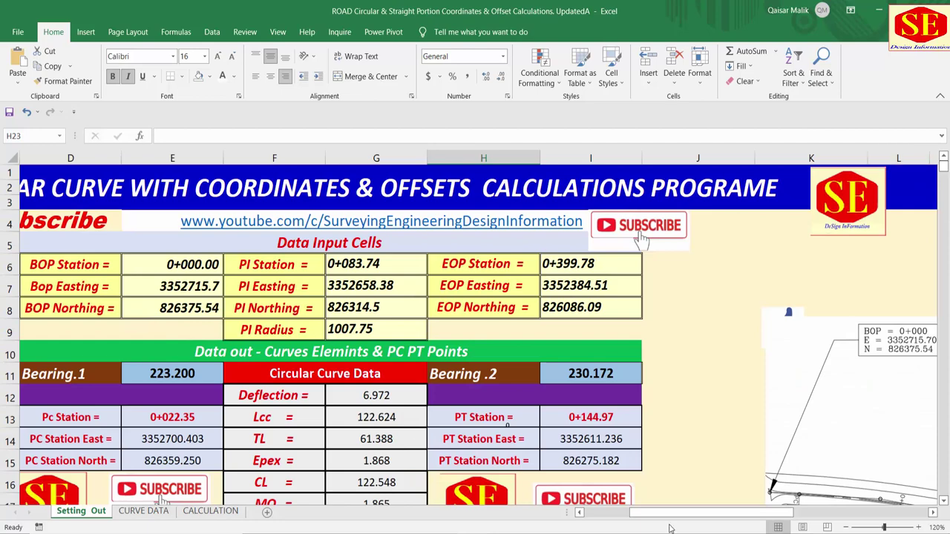
drag(671, 528, 640, 527)
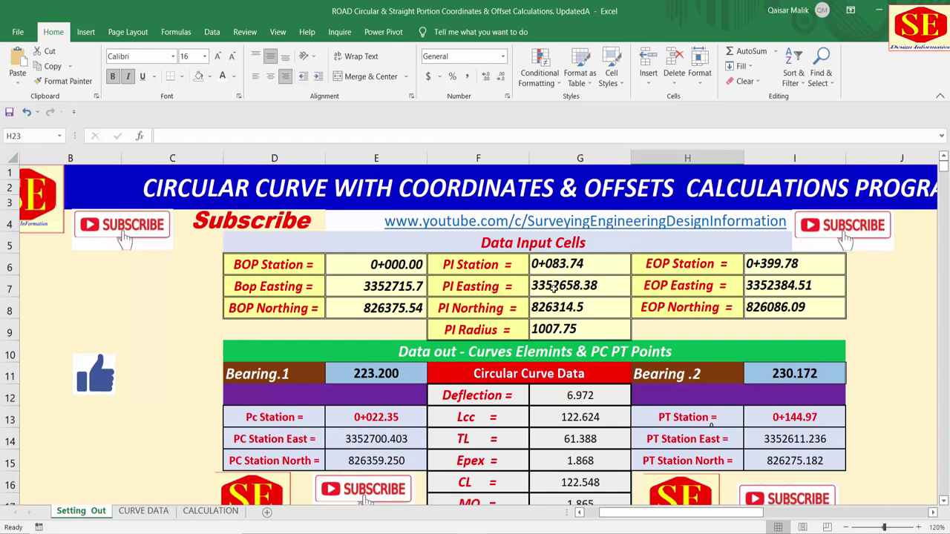
scroll(546, 279, down, 1)
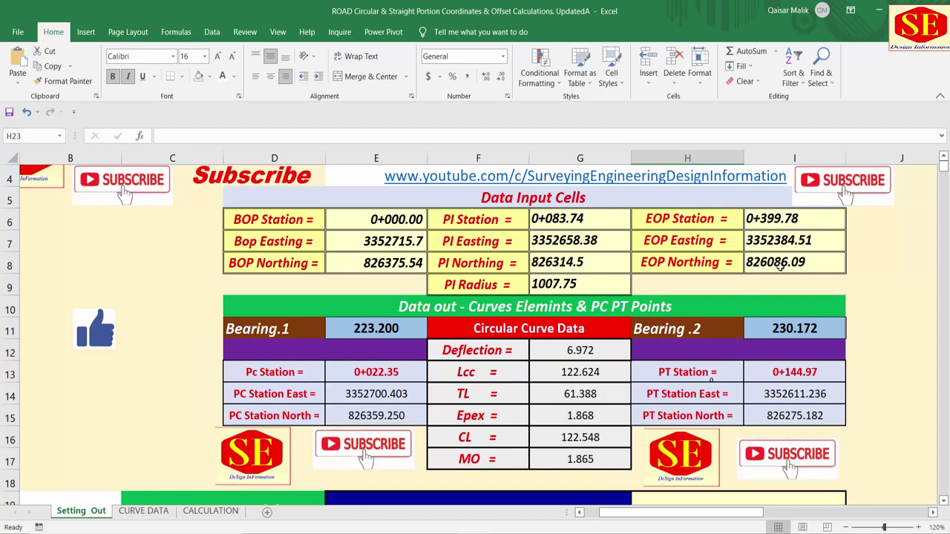
scroll(779, 267, down, 2)
scroll(757, 374, down, 6)
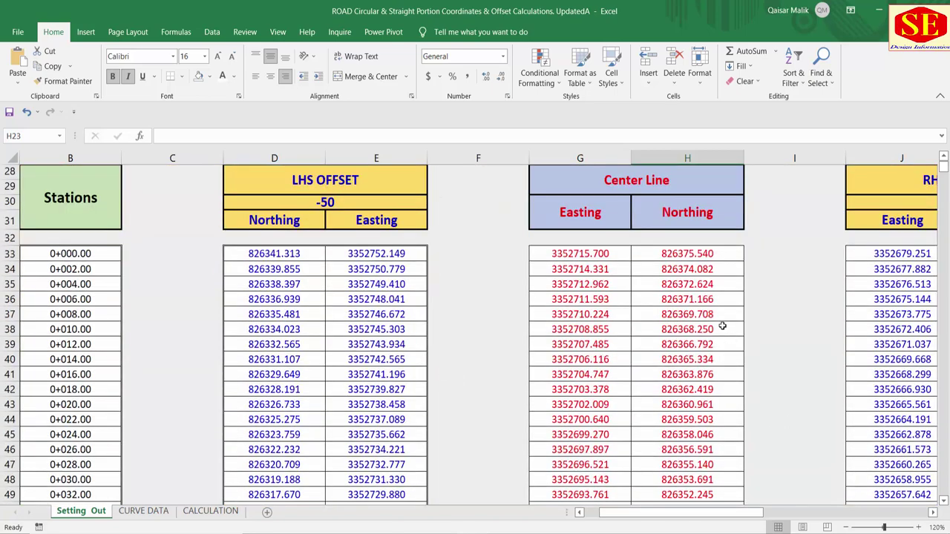
Step: Review the CALCULATION sheet's offset coordinates, then show CURVE DATA with radius 1007.75 and L.C 122.624
click(145, 511)
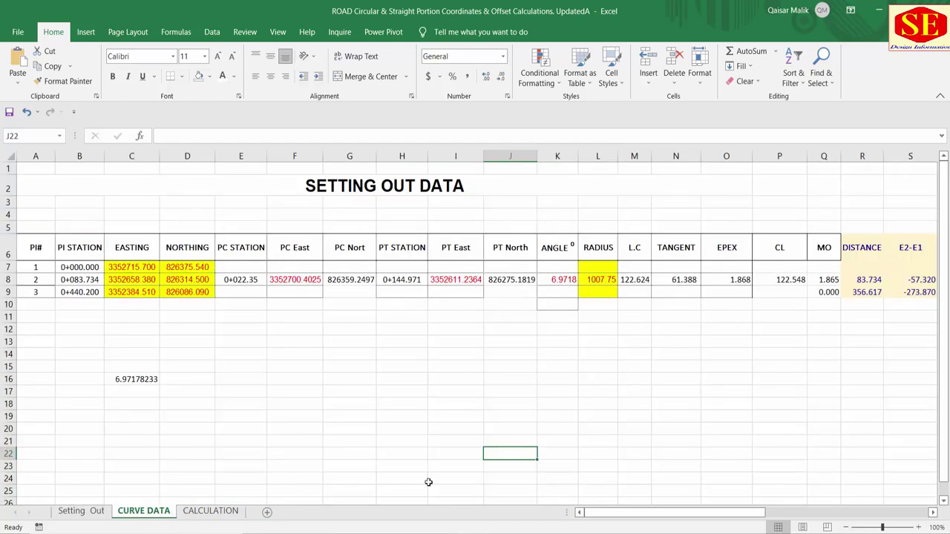
mouse_move(619, 512)
mouse_down()
mouse_move(668, 521)
mouse_move(614, 519)
mouse_up()
click(223, 512)
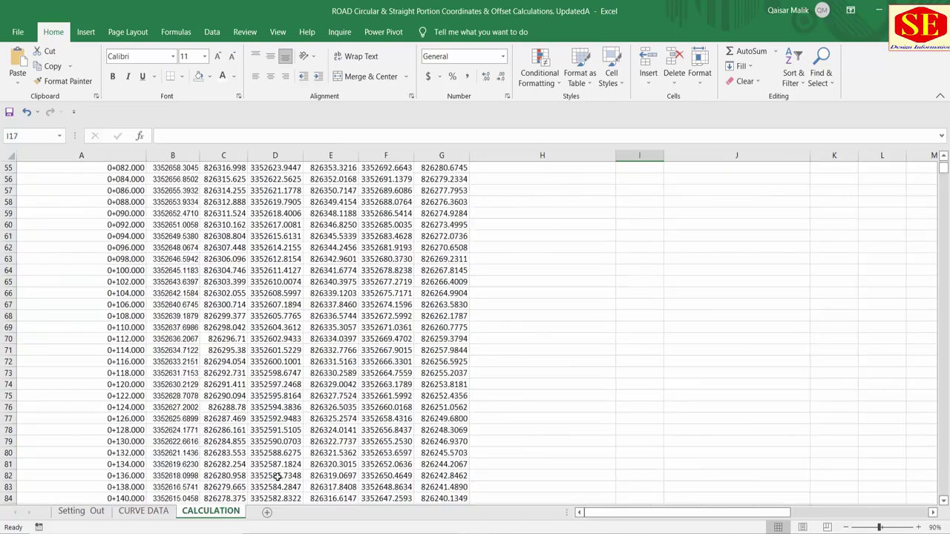
scroll(942, 172, up, 12)
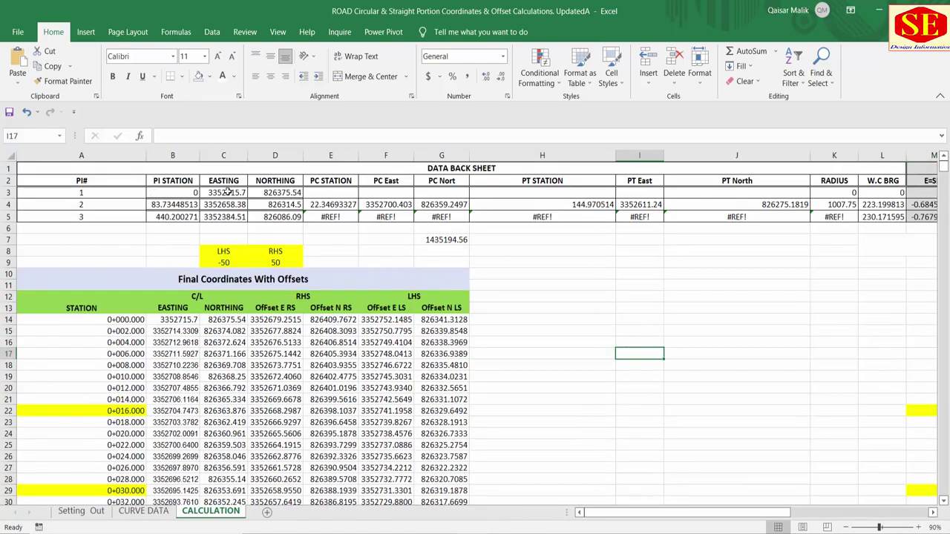
mouse_move(632, 513)
mouse_down()
mouse_move(768, 512)
mouse_move(628, 513)
mouse_up()
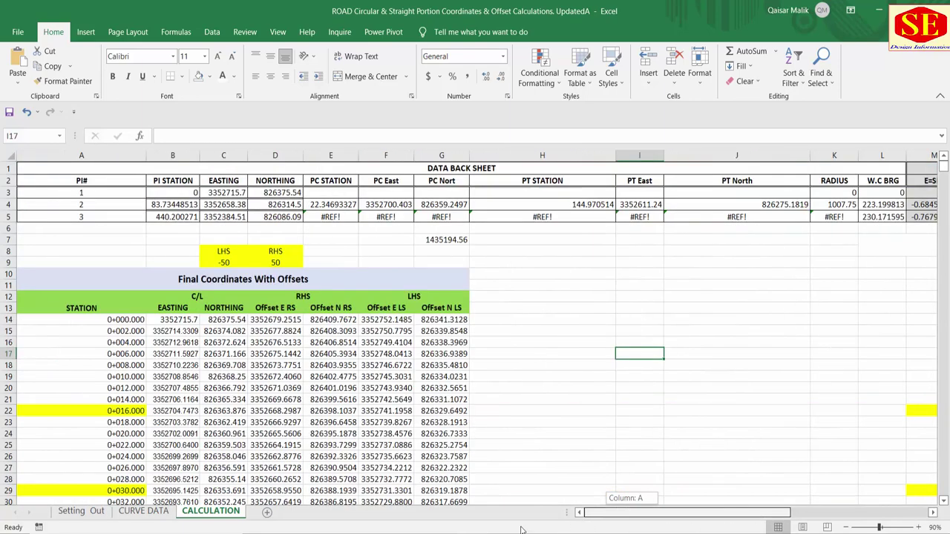
scroll(294, 234, down, 3)
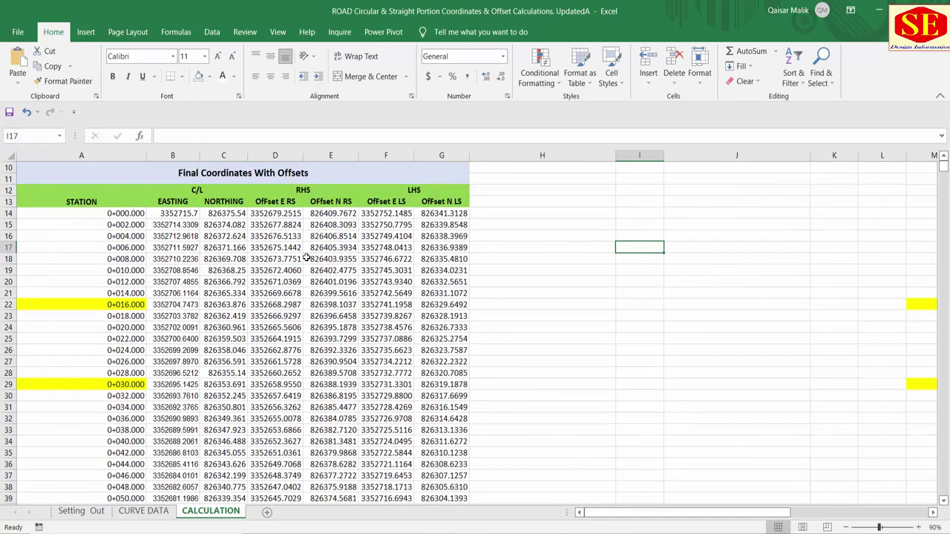
click(138, 512)
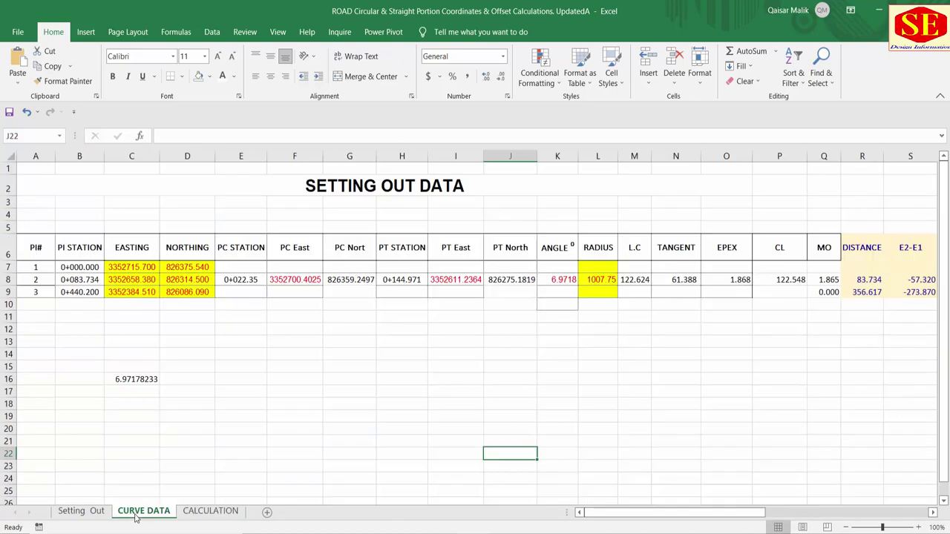
Step: Review the Setting Out sheet: radius 1007.75, Lcc 122.624, PT station 0+144.97
click(93, 512)
scroll(514, 337, up, 5)
scroll(512, 338, up, 2)
scroll(512, 338, up, 3)
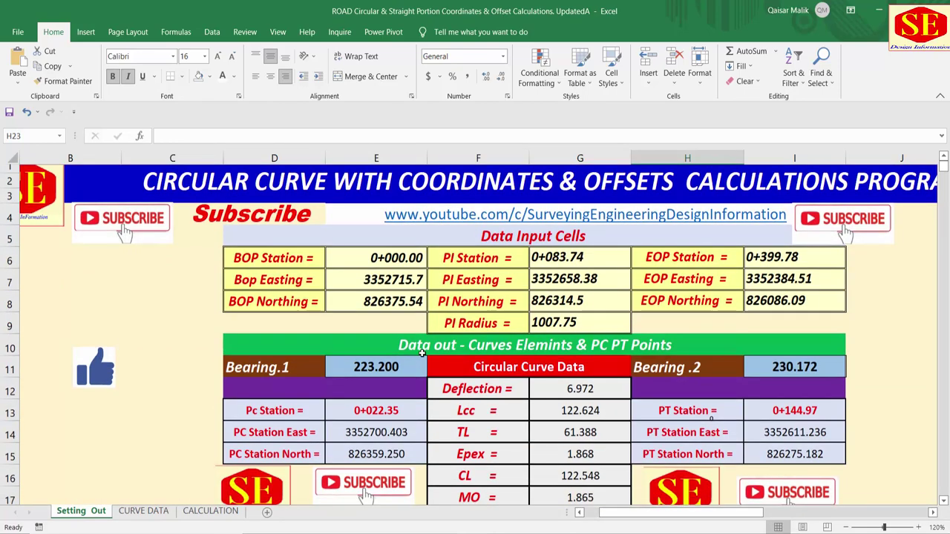
scroll(422, 353, down, 1)
scroll(421, 353, down, 2)
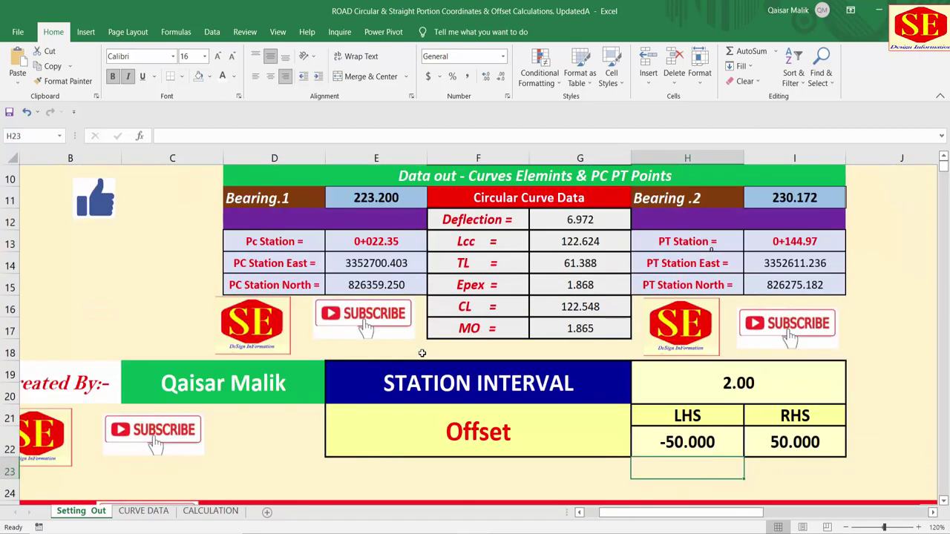
scroll(450, 391, up, 1)
scroll(451, 391, up, 2)
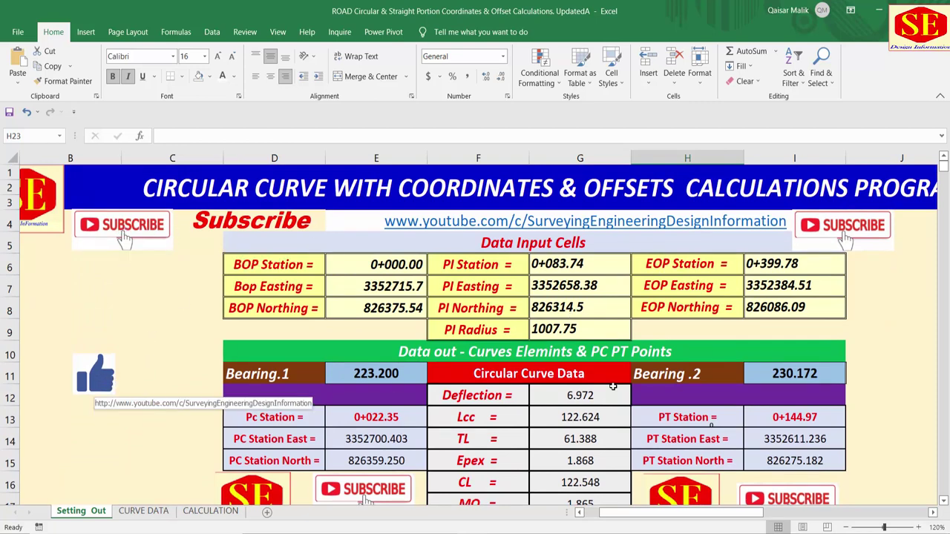
scroll(545, 360, down, 1)
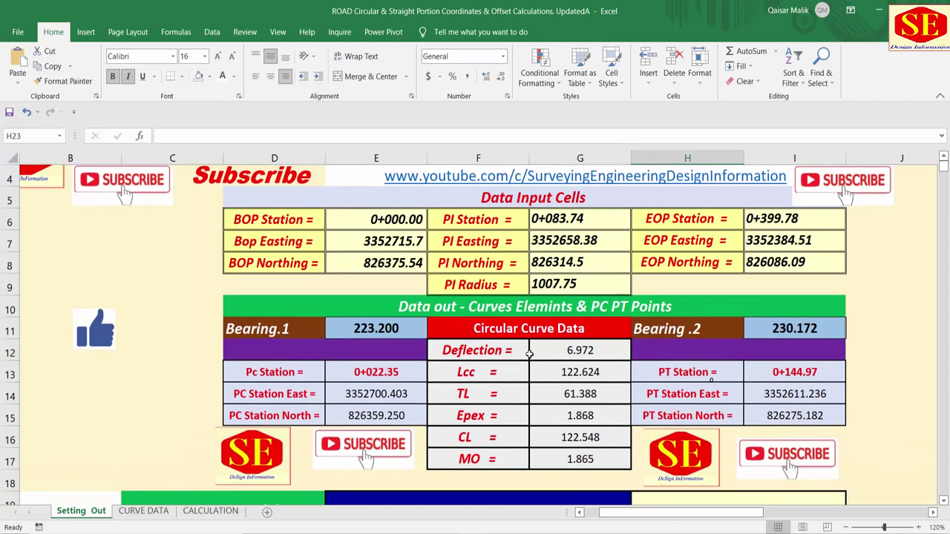
scroll(530, 354, down, 3)
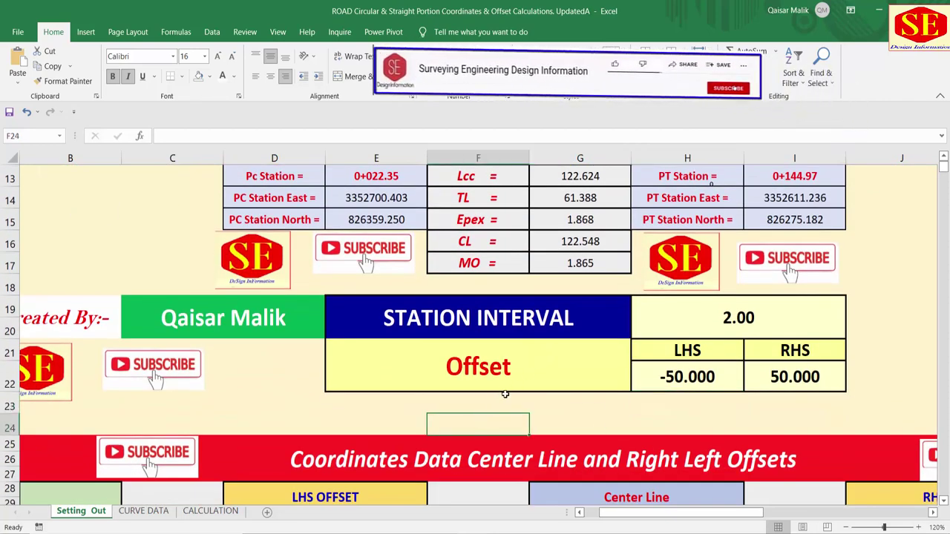
scroll(503, 394, up, 2)
scroll(503, 394, up, 1)
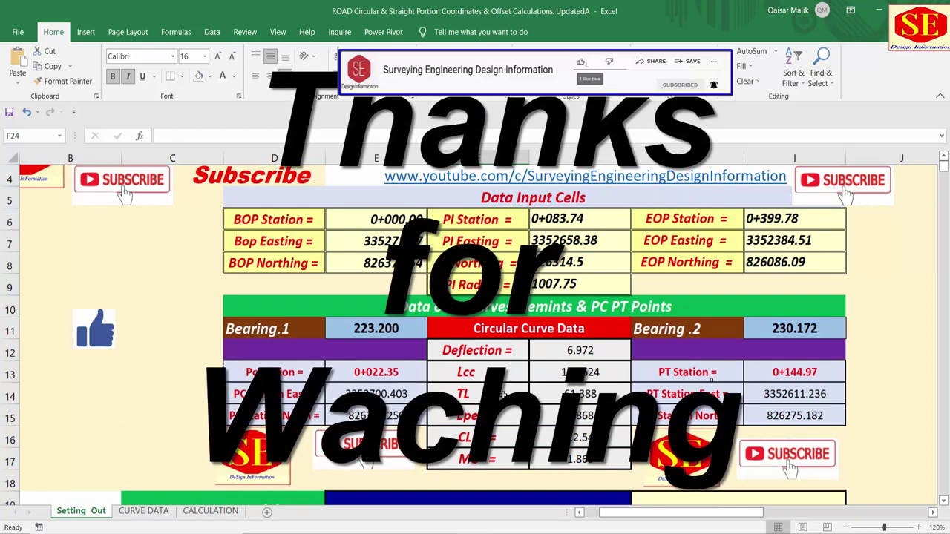
scroll(502, 394, up, 1)
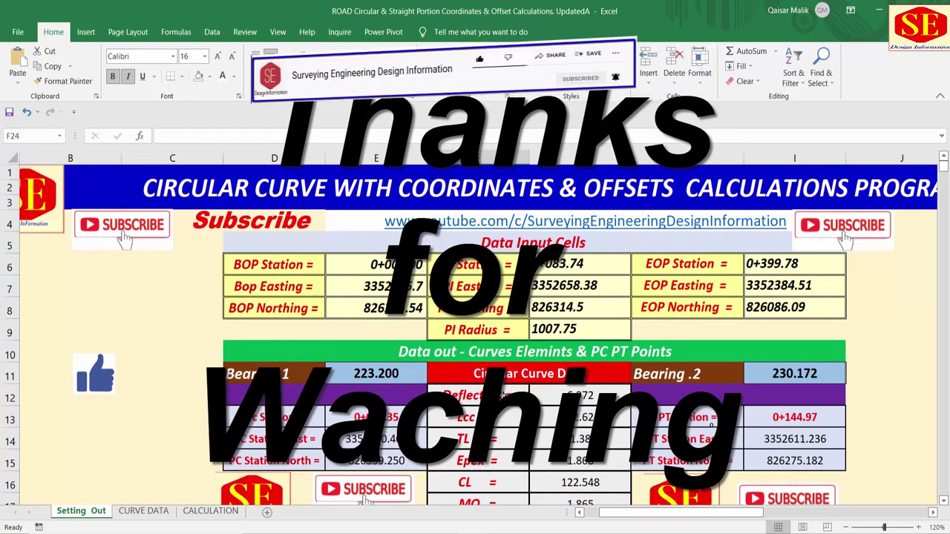